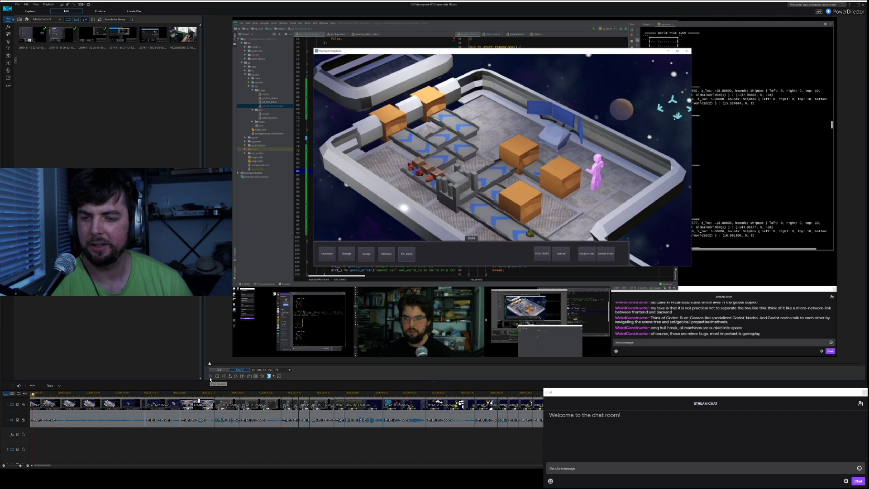
Play the edited stream footage from the start of the timeline to review the cuts.
click(211, 377)
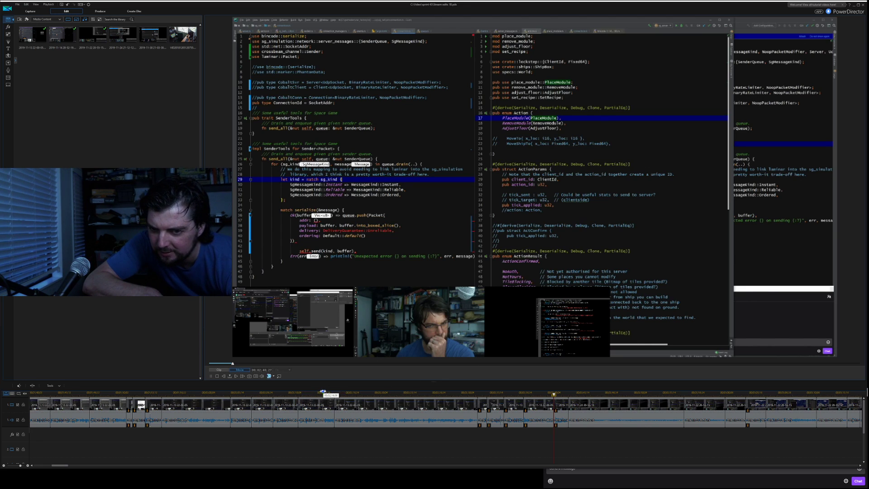
click(211, 377)
click(211, 377)
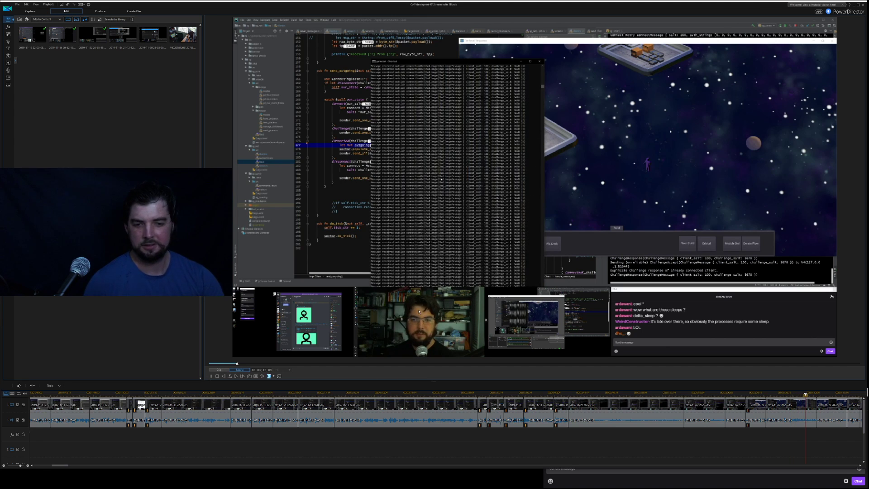
Shorten the video editor window, move the stream chat window lower, and restart timeline playback.
drag(498, 469, 503, 435)
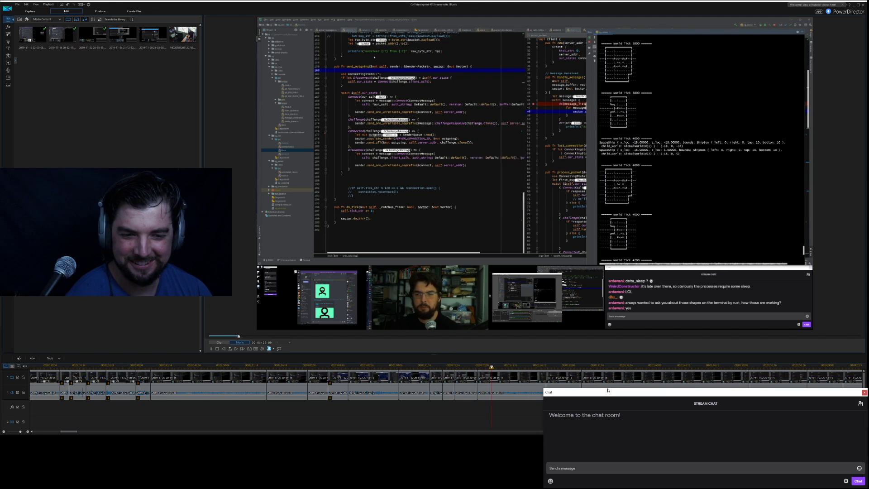
drag(607, 388, 607, 414)
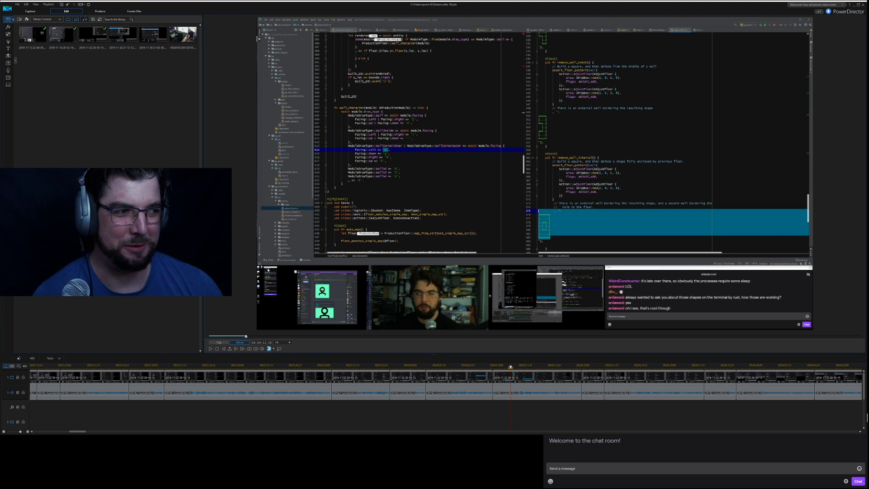
click(211, 349)
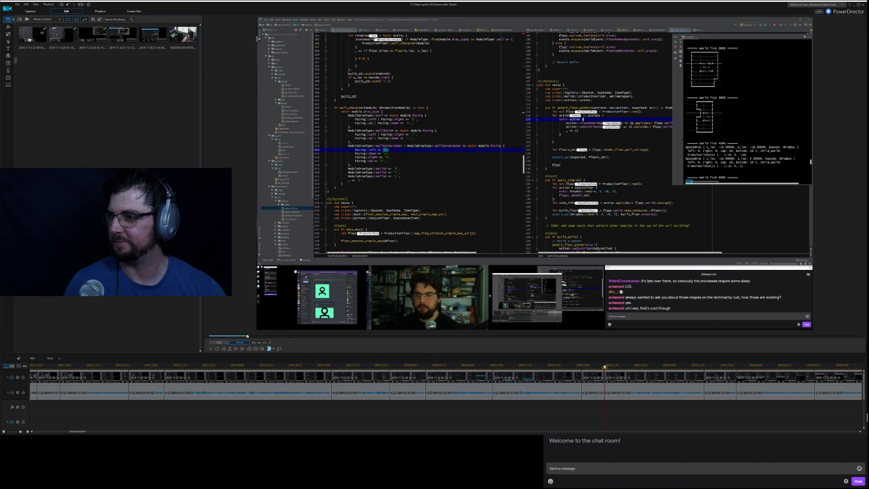
Bring the Firefox window into view and open reddit.com in a new tab.
drag(51, 121, 210, 134)
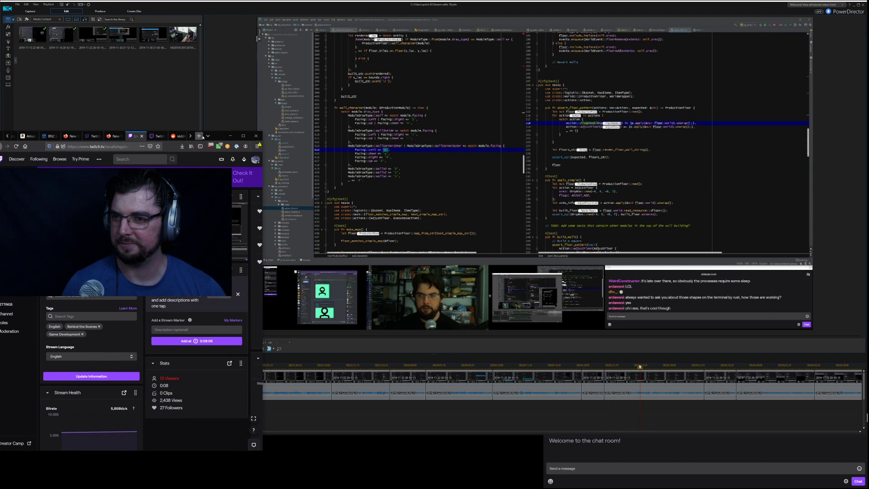
click(199, 136)
text(reddit.com/)
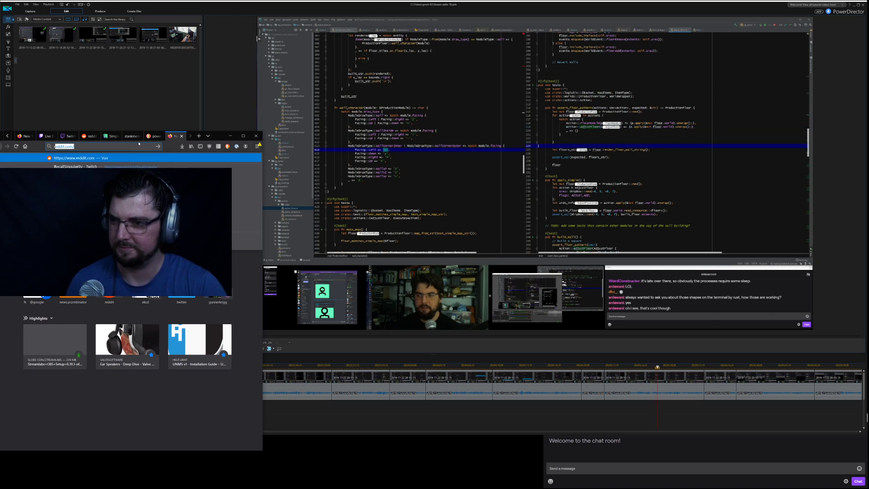
key(Return)
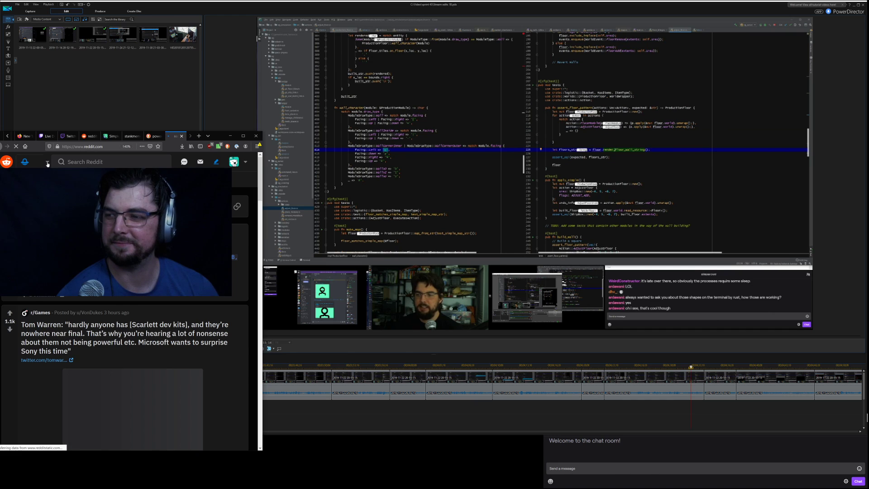
Go to r/WatchPeopleCode and submit a link post titled "Godot + Rust - Today I'm editing past streams (Video Editing) TRS".
click(45, 162)
scroll(68, 328, down, 5)
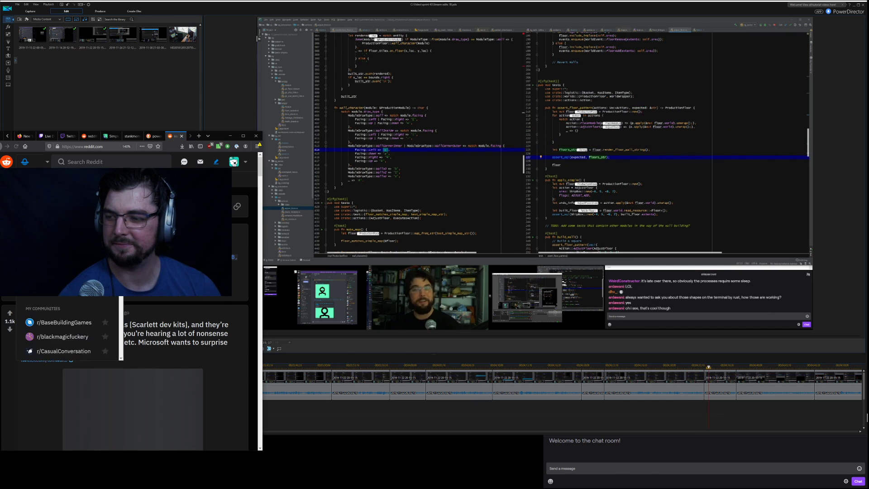
scroll(68, 328, down, 5)
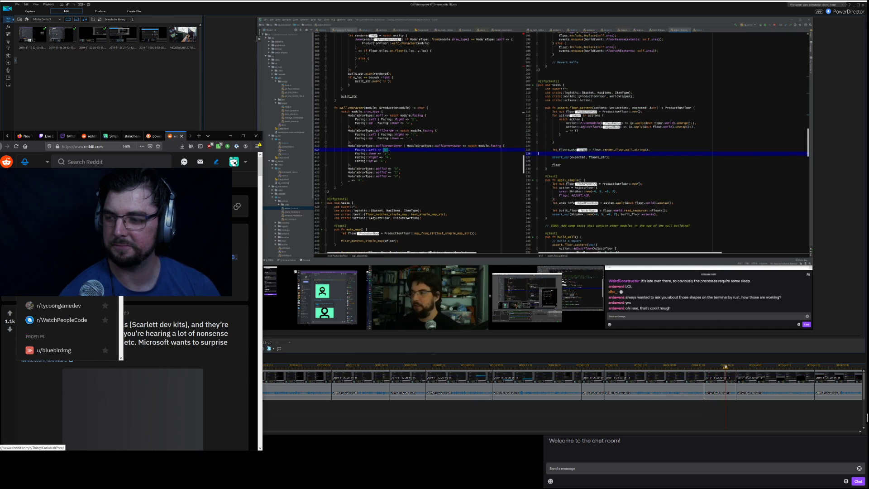
click(58, 258)
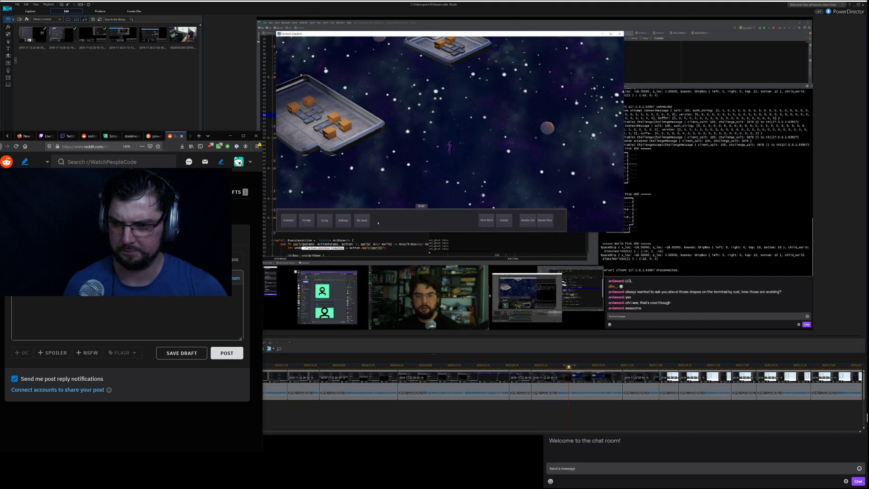
click(209, 235)
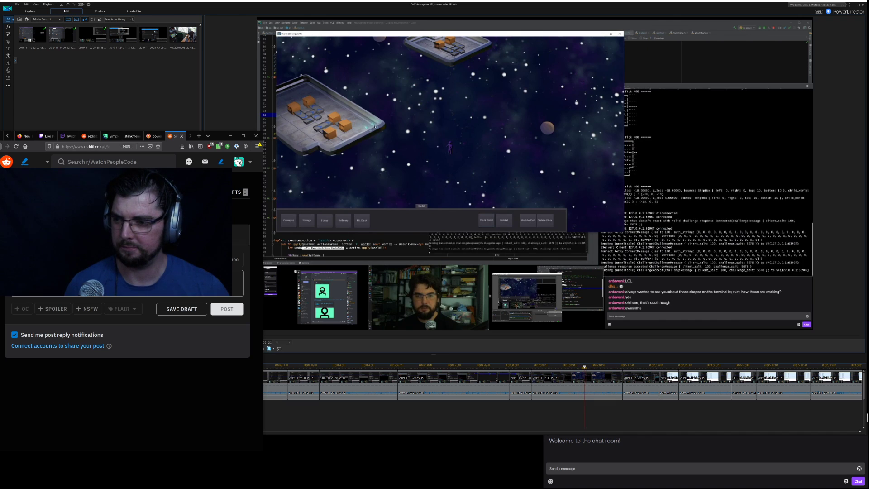
click(230, 311)
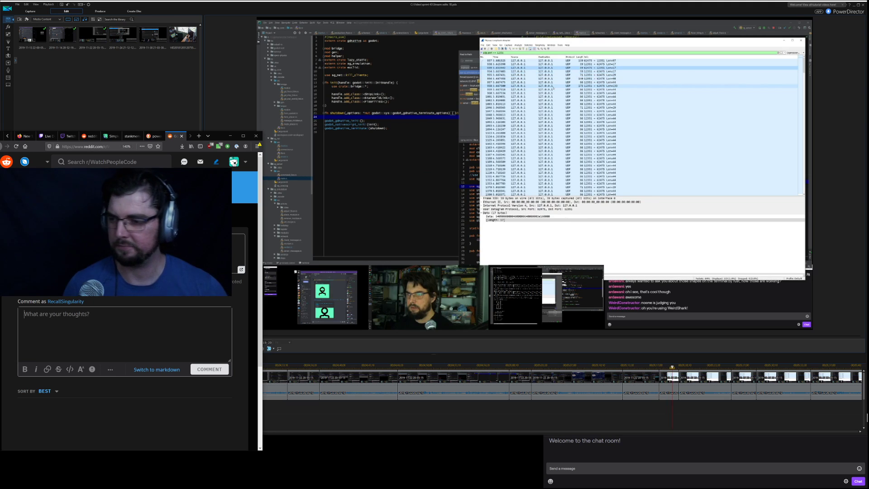
text(Just Vid)
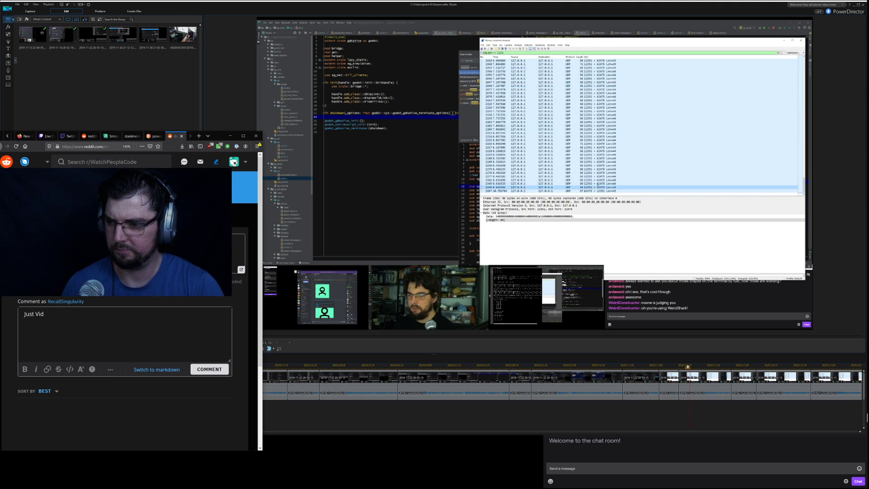
text(eo editing for now today :D)
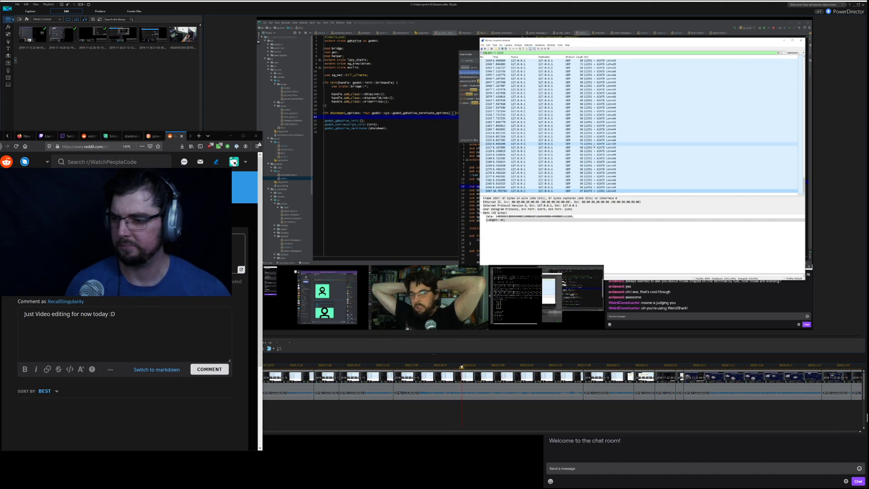
click(144, 335)
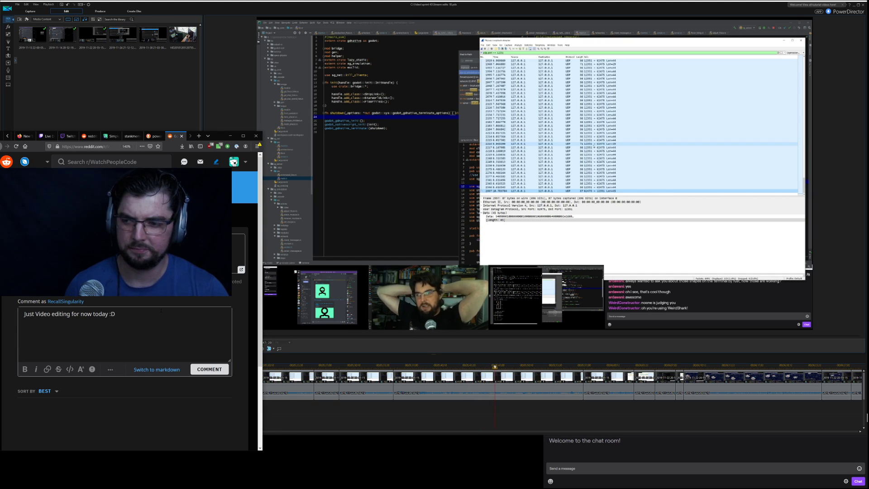
text(https://discord.gg/bCuHB8N)
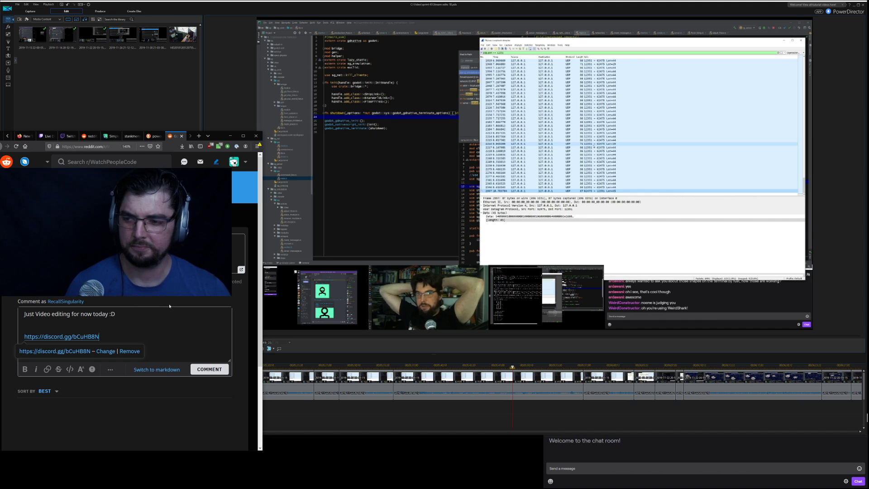
click(87, 322)
key(BackSpace)
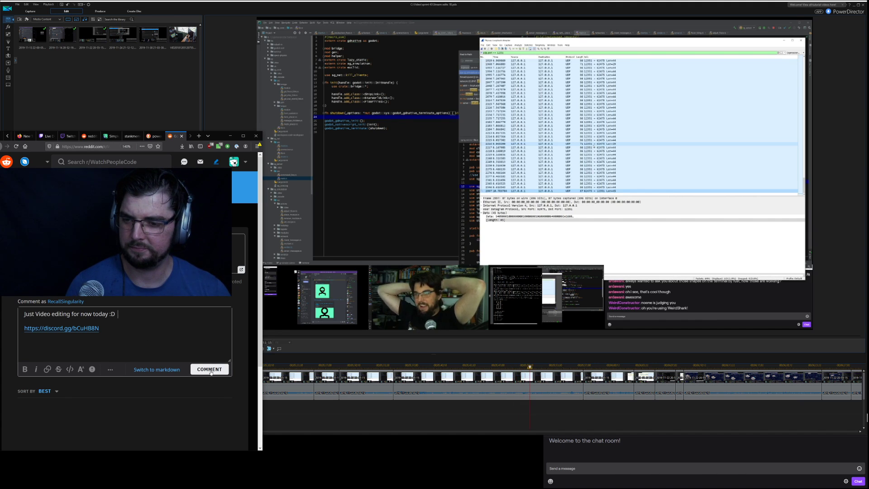
click(210, 370)
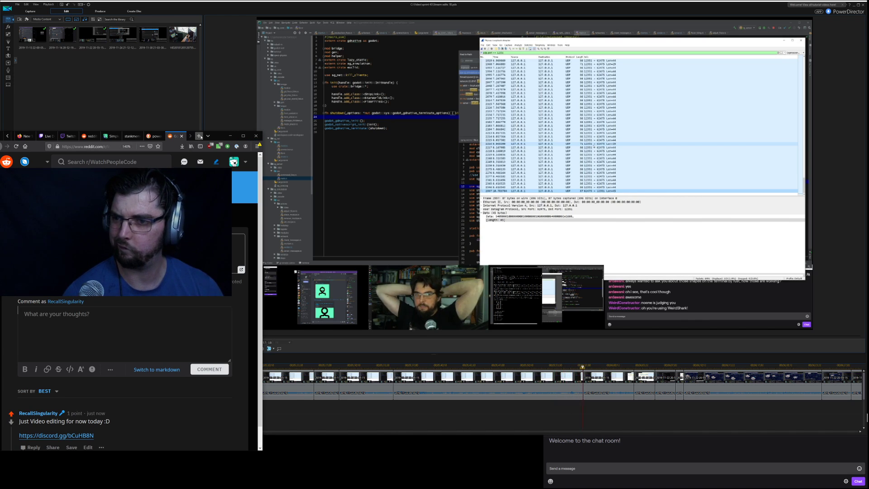
Open twitter.com in a new tab and draft a tweet beginning "Editing videos on stream today, they'd be stream videos of course!".
click(199, 135)
text(twitter.com/)
click(181, 160)
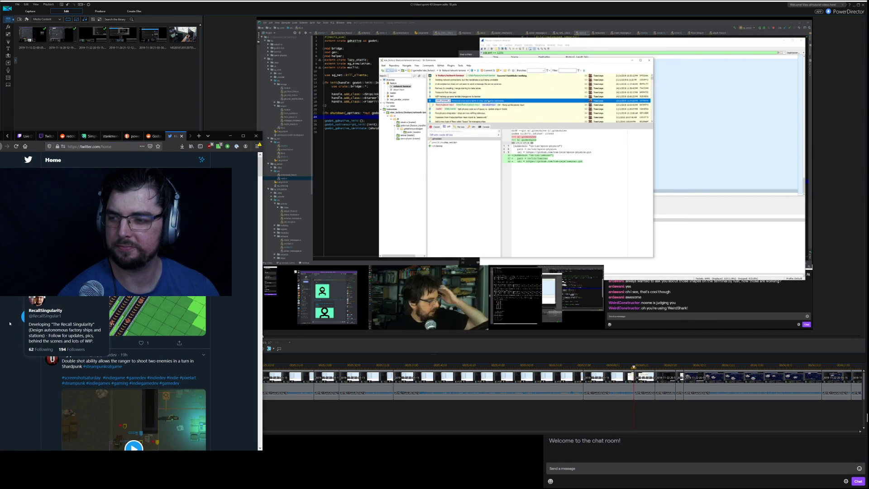
click(23, 317)
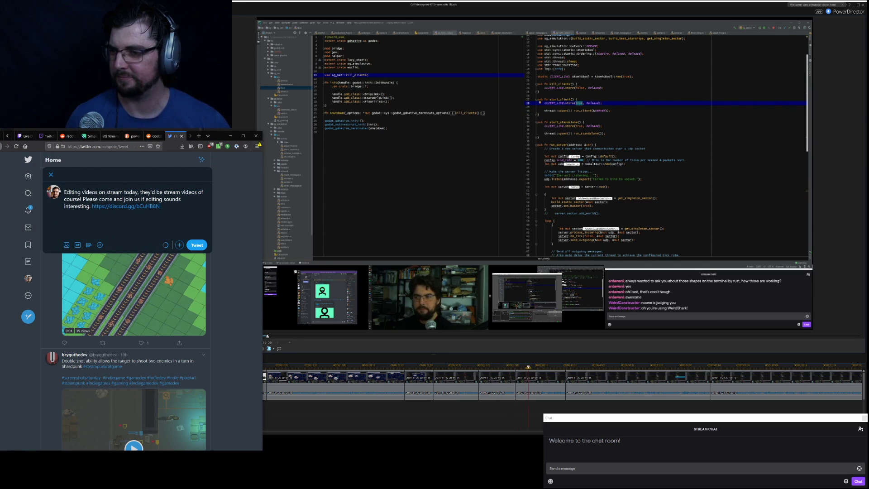
Copy the Twitch channel address from the stream dashboard page, without the dashboard part.
click(42, 138)
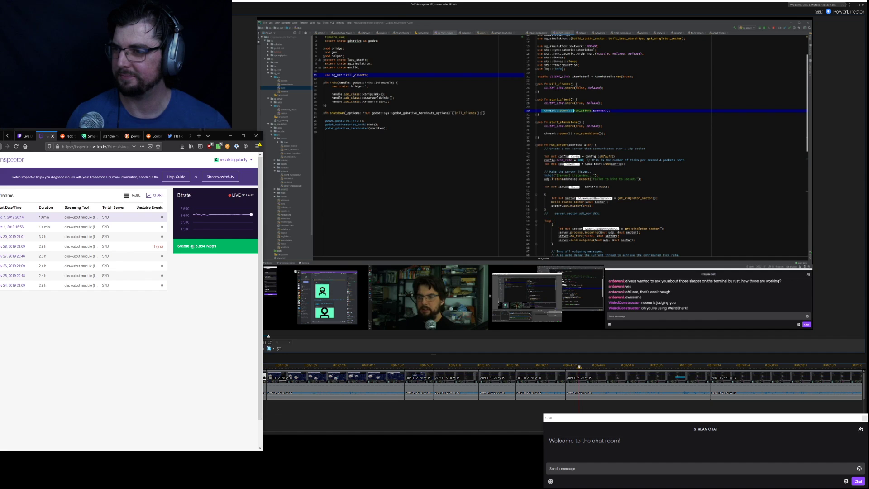
click(24, 136)
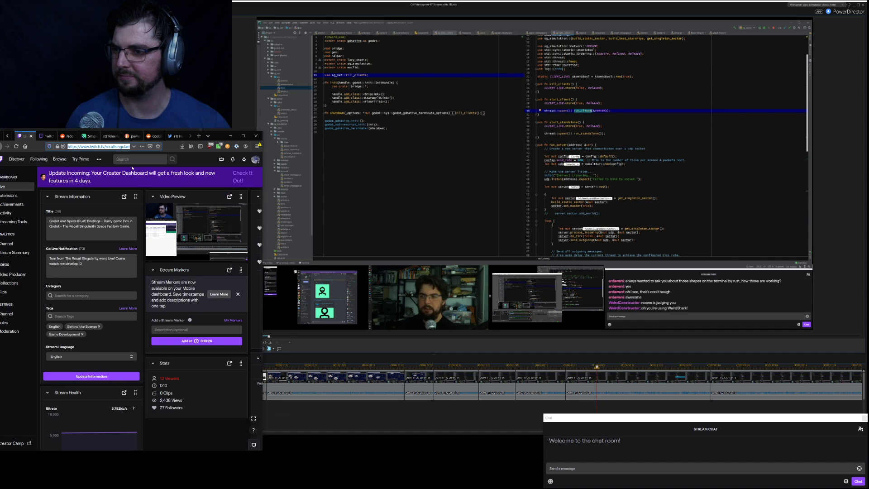
key(End)
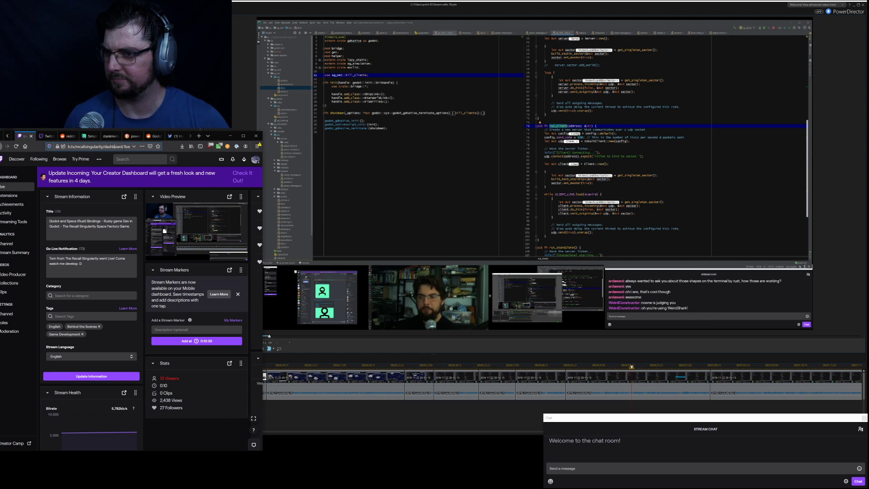
click(115, 146)
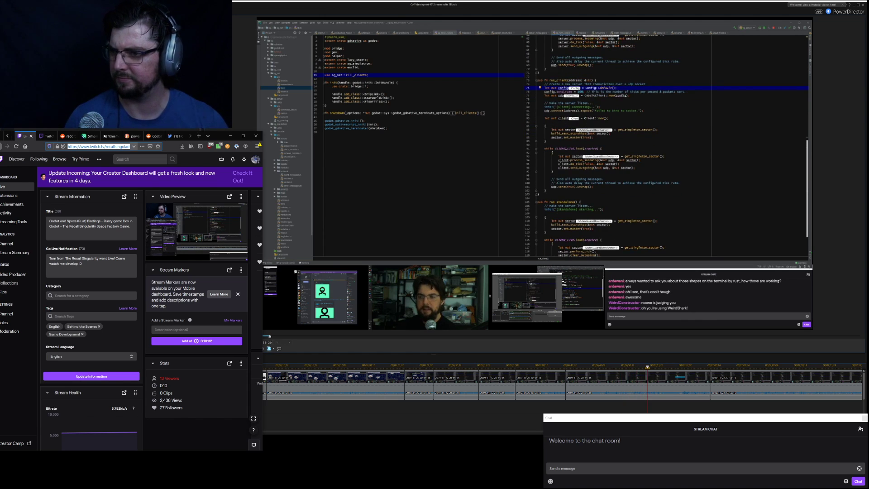
click(113, 137)
click(172, 136)
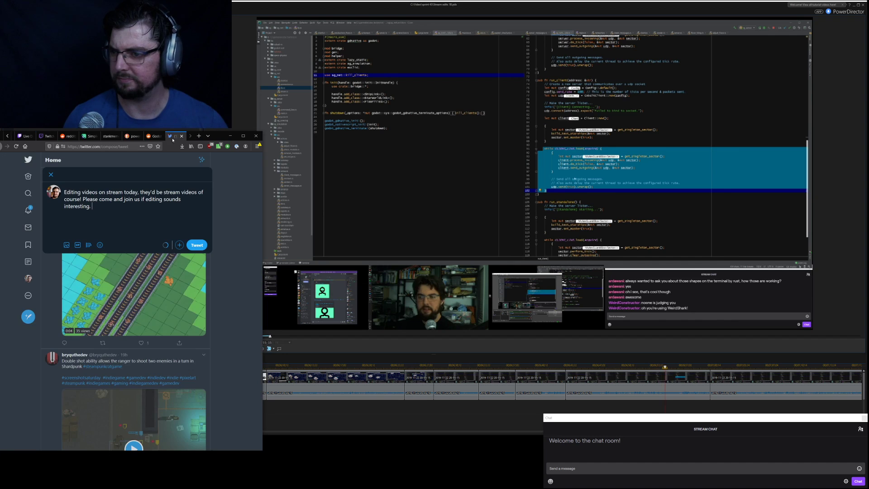
text(https://www.twitch.tv/recallsingularity/)
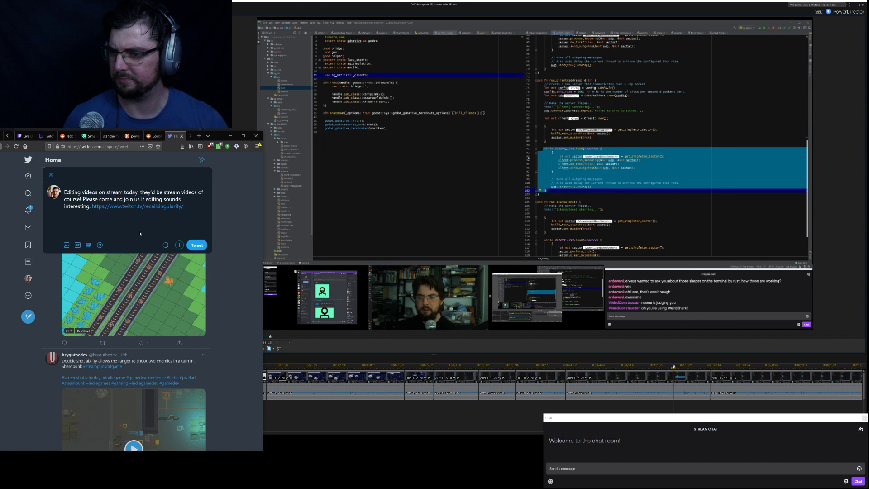
click(197, 245)
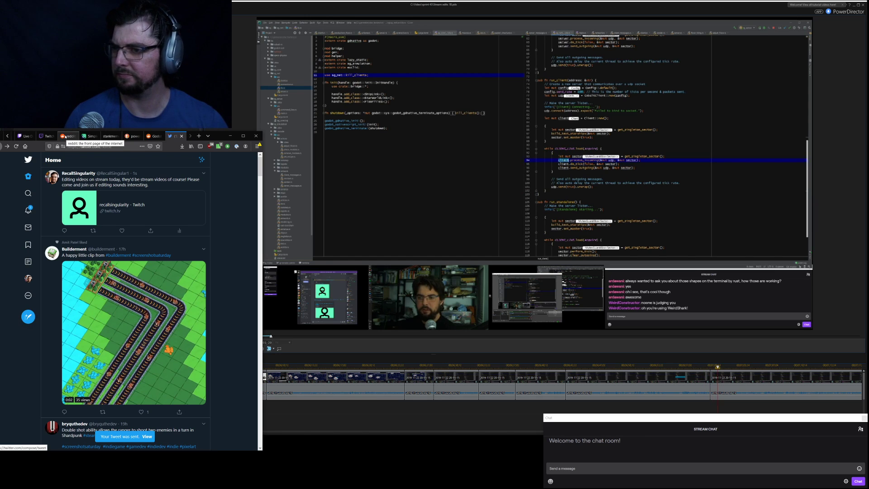
In a new private browser window, open reddit.com/r/watchpeoplecode and test the new post's Twitch link.
click(257, 146)
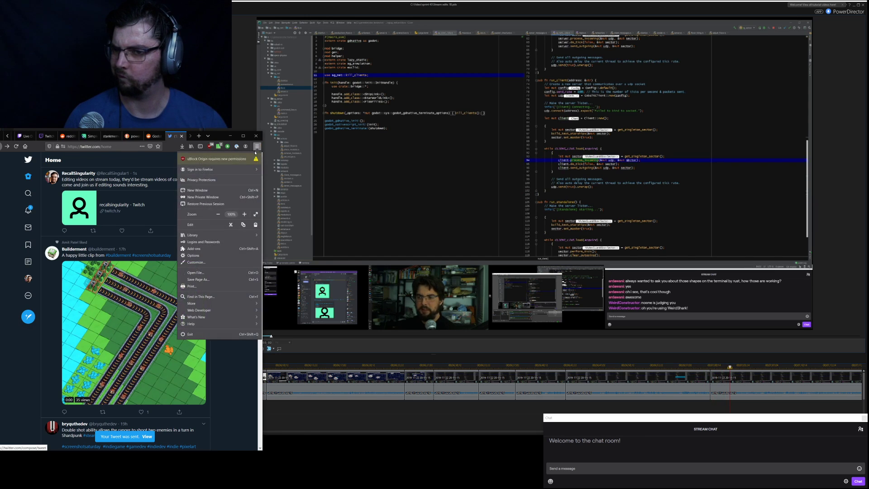
click(203, 197)
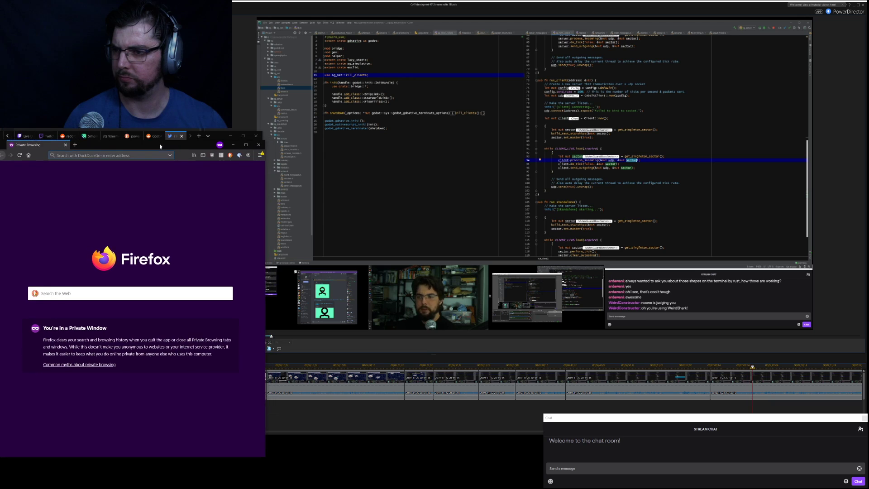
text(reddit.com/r/watch)
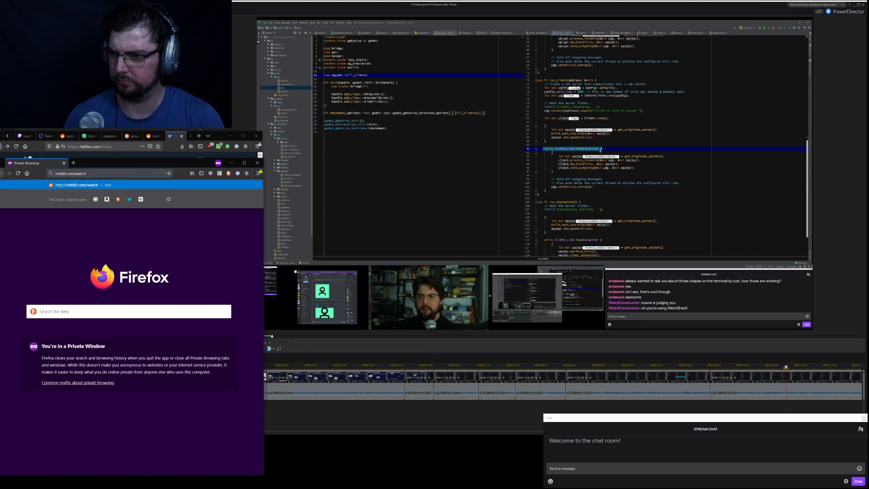
text(peoplecode)
click(75, 174)
text(r/)
key(Return)
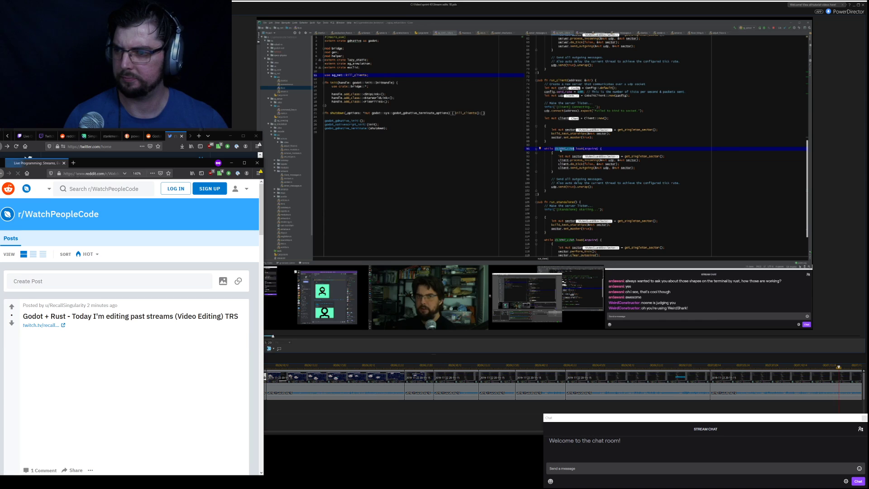
click(45, 326)
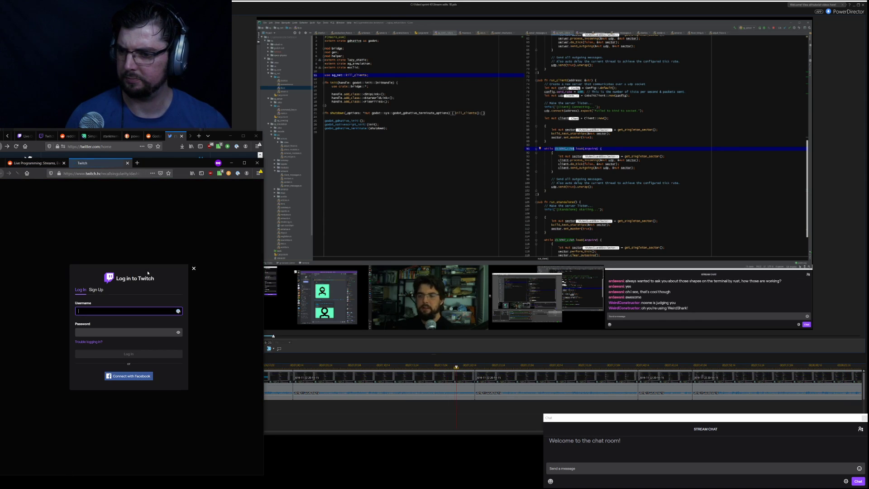
click(34, 163)
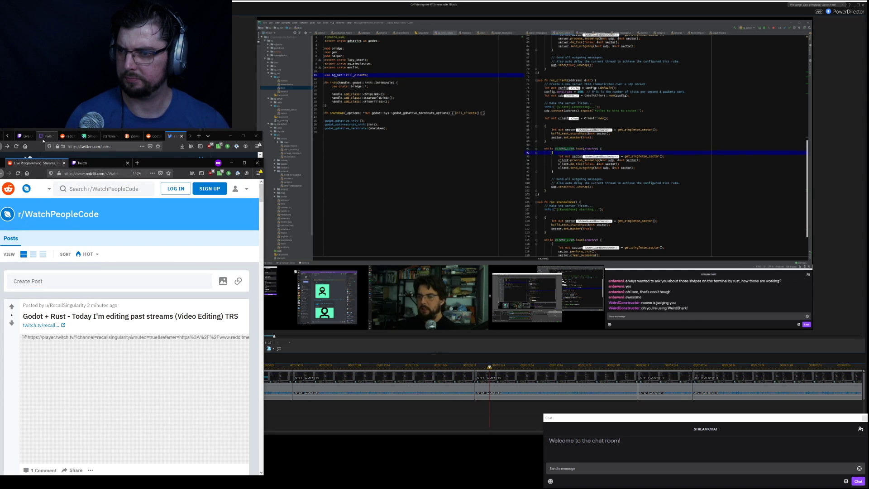
Copy the title of the existing r/WatchPeopleCode post and hide that post.
click(152, 136)
click(88, 282)
click(108, 269)
mouse_move(125, 255)
mouse_down()
mouse_move(27, 247)
mouse_move(123, 255)
mouse_up()
click(27, 247)
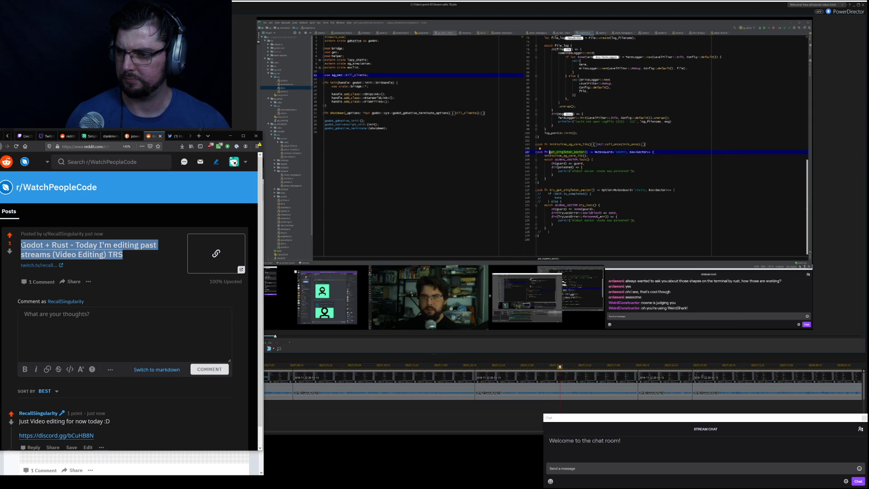
click(88, 281)
click(103, 307)
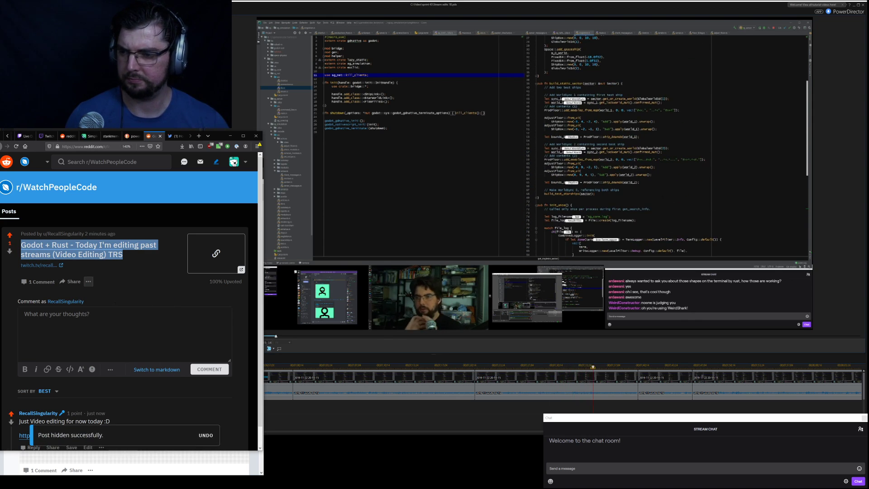
click(239, 162)
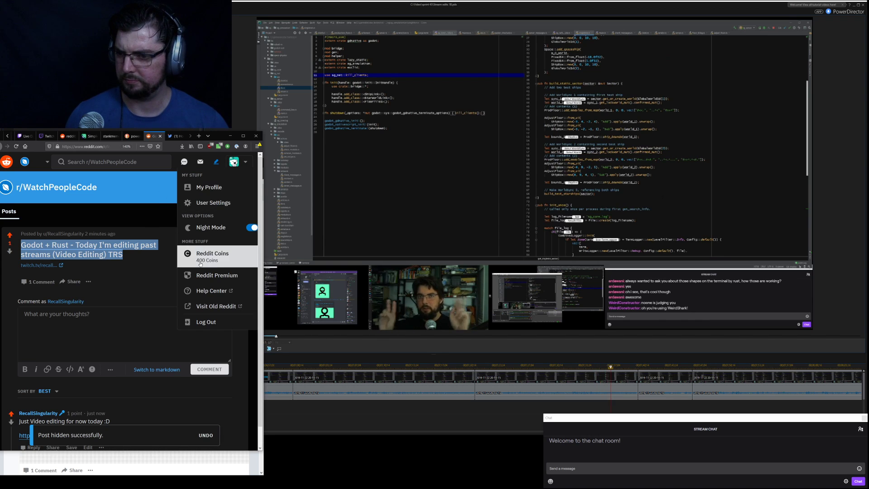
click(233, 162)
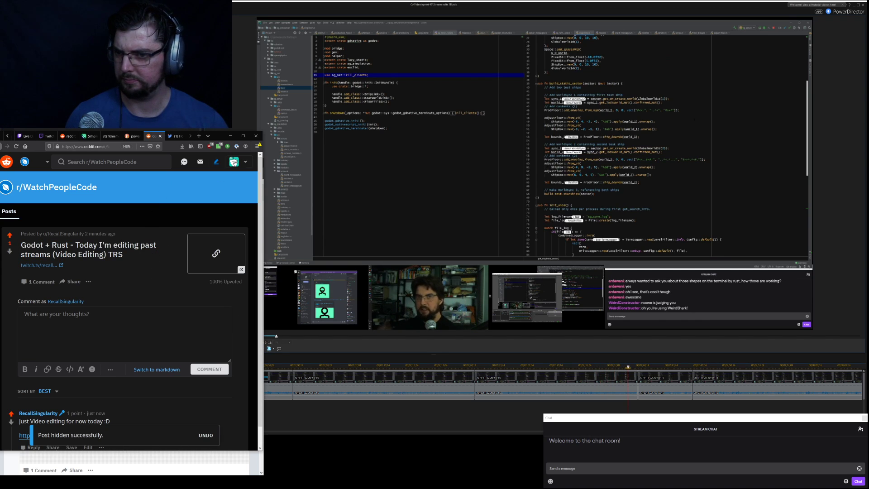
click(234, 161)
click(234, 161)
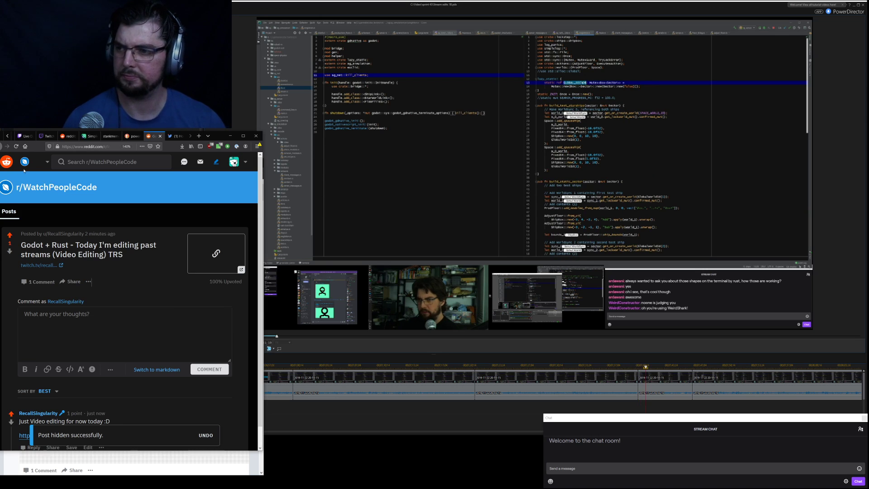
Start a new link post in r/WatchPeopleCode titled "Godot + Rust - Today I'm editing past streams (Video Editing) TRS".
click(67, 187)
click(82, 256)
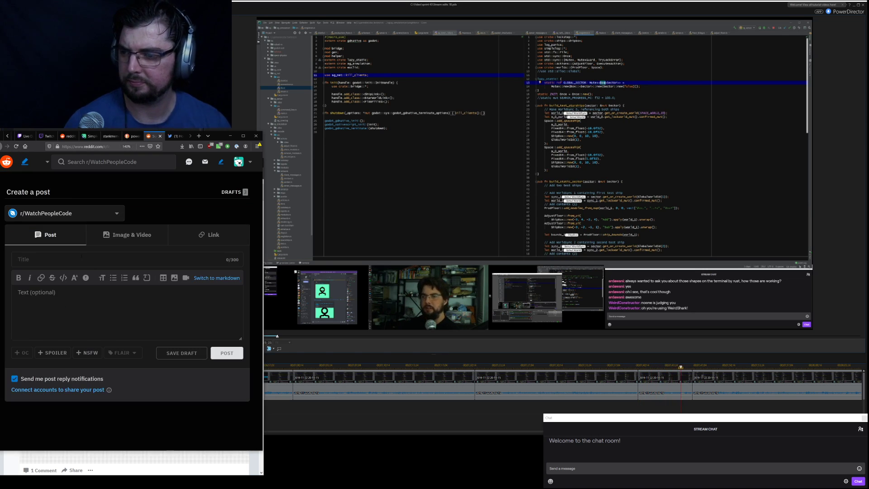
click(128, 242)
click(209, 235)
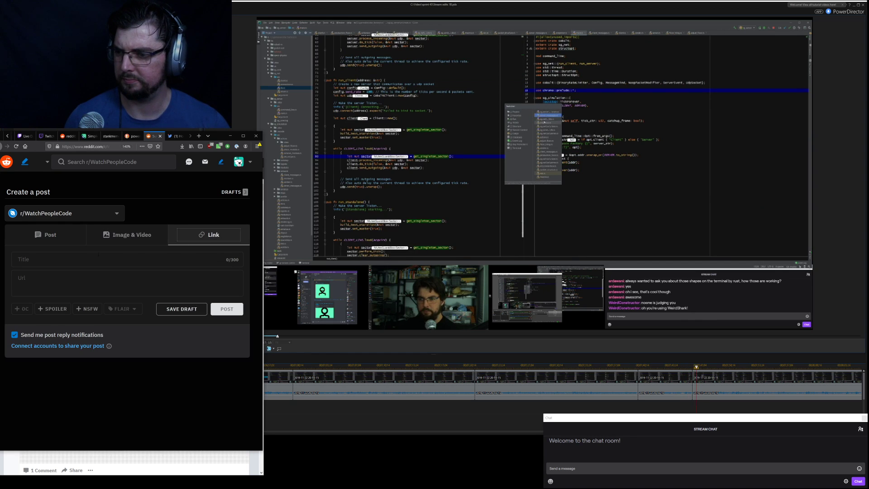
text(Godot + Rust - Today I'm editing past streams (Video Editing) TRS)
key(Tab)
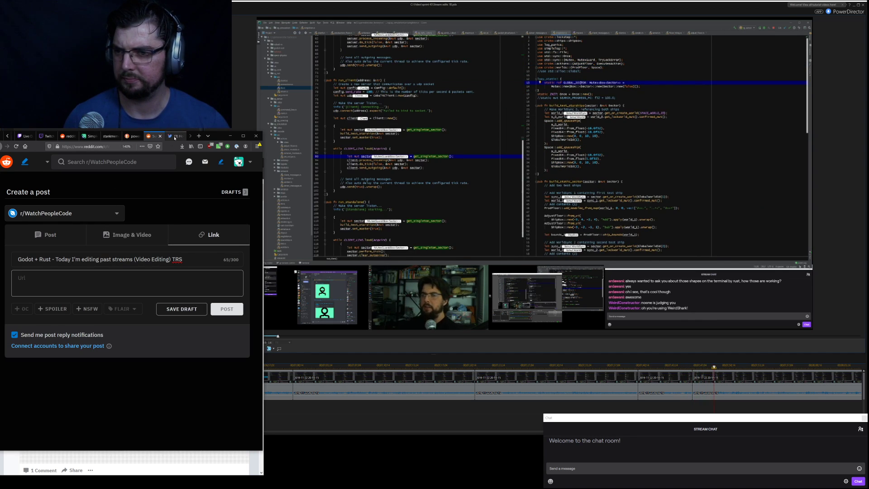
click(48, 136)
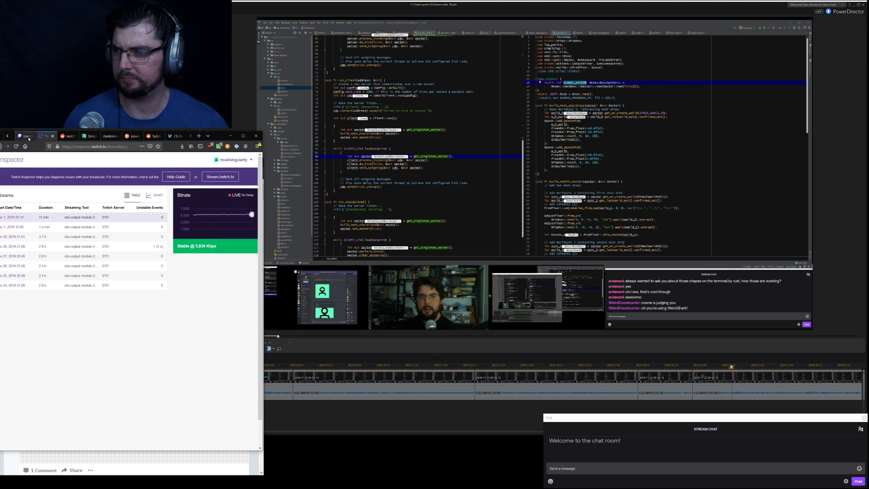
click(25, 136)
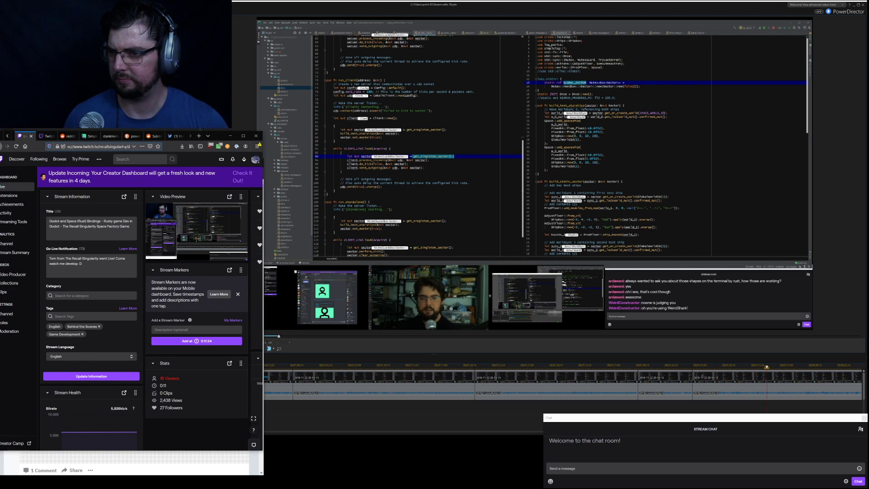
click(124, 147)
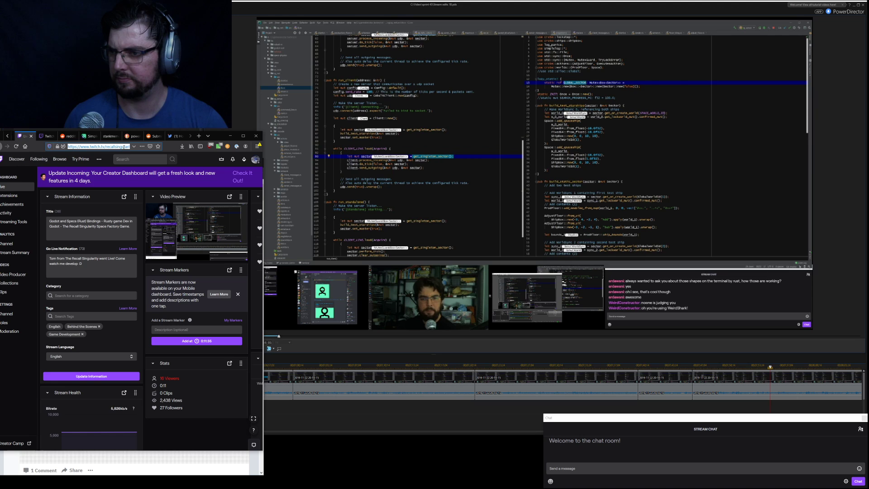
click(154, 137)
text(https://www.twitch.tv/recallsingularity)
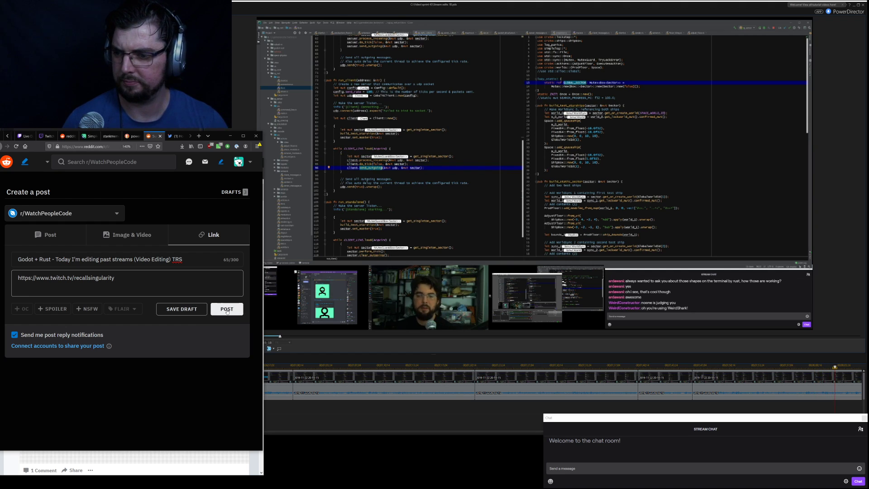
Copy the draft post's URL, test it in a new browser tab and close that tab.
key(ctrl+a)
key(ctrl+c)
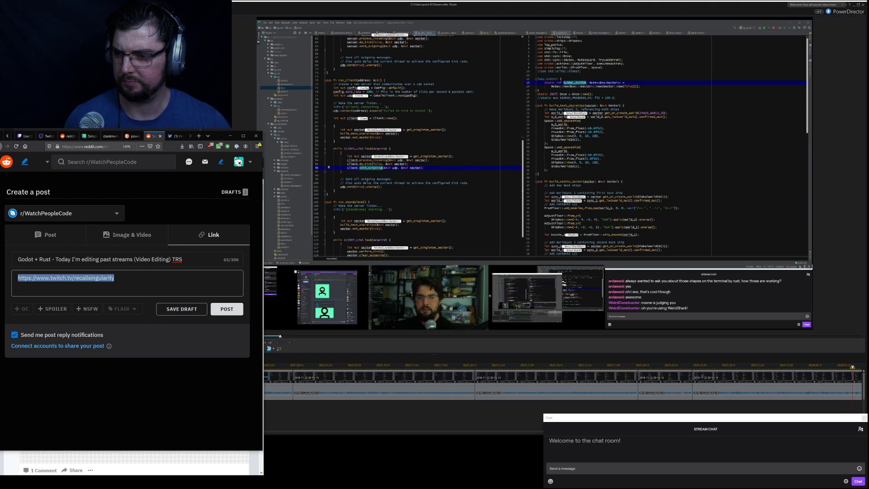
click(199, 136)
key(ctrl+v)
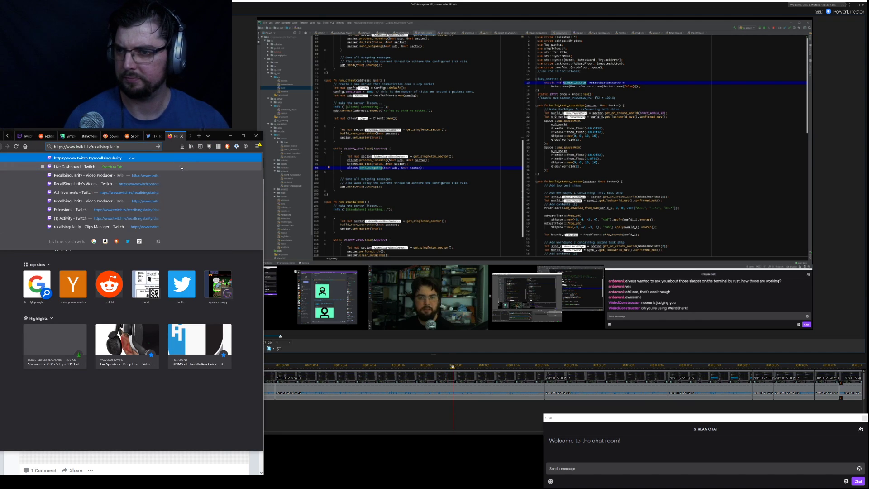
key(Return)
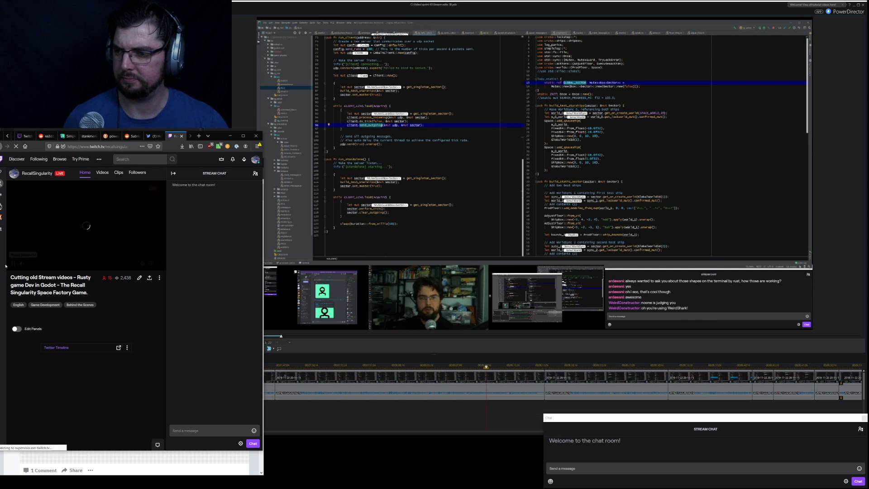
click(182, 136)
Return to the r/WatchPeopleCode draft and submit the link post.
click(68, 136)
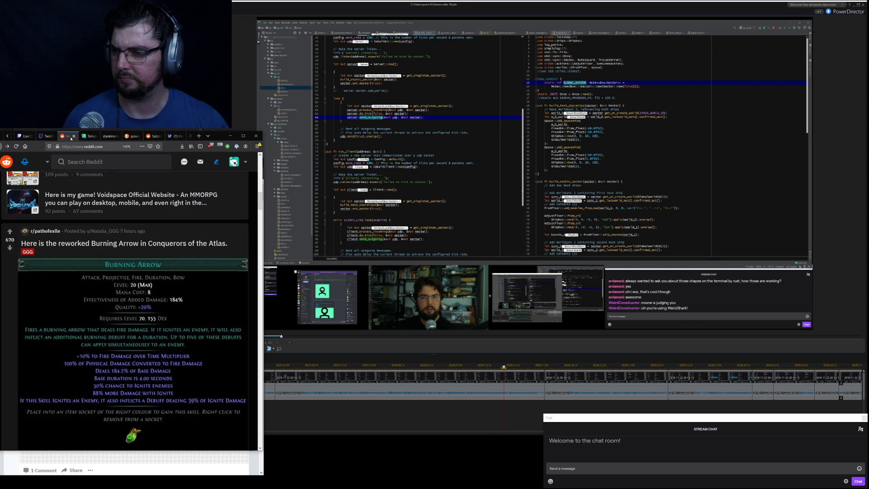
click(156, 137)
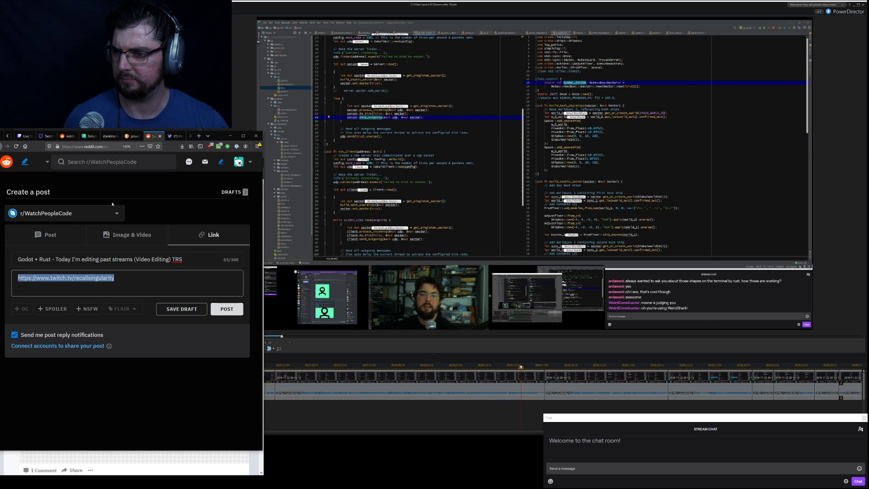
click(220, 312)
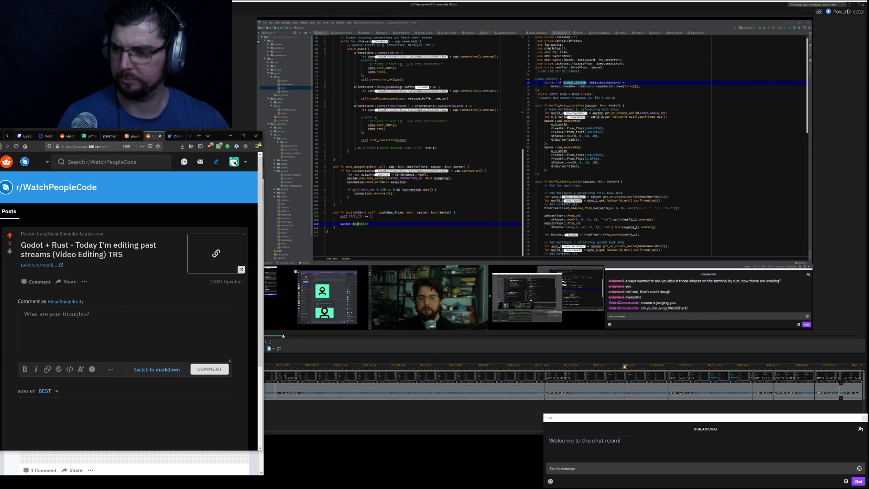
Check the Twitter notifications and minimise both browser windows to uncover the video editor.
click(154, 327)
click(65, 136)
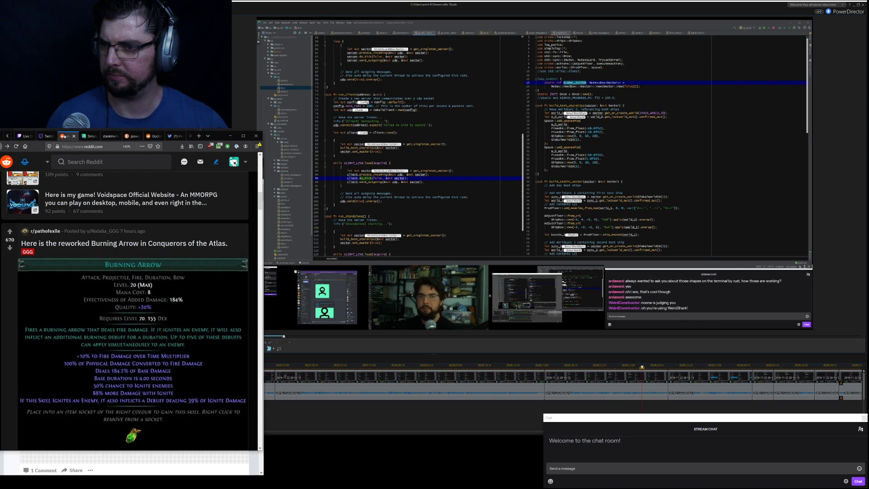
click(154, 135)
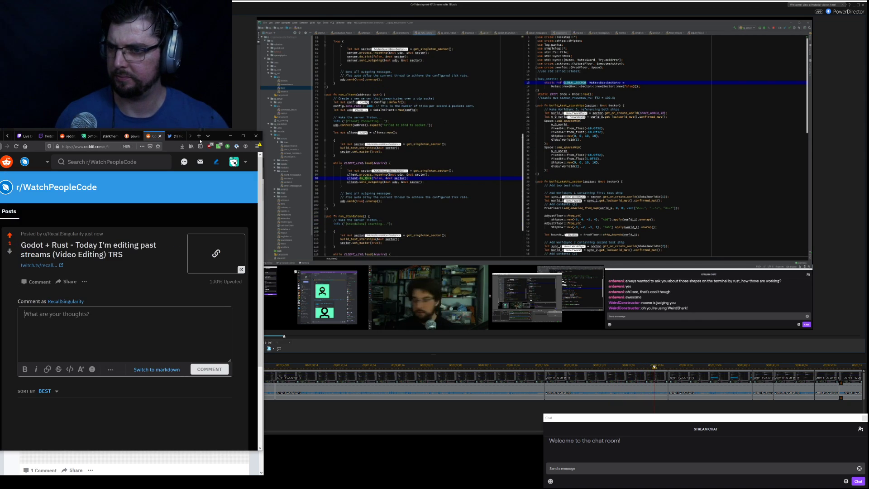
click(174, 136)
click(28, 210)
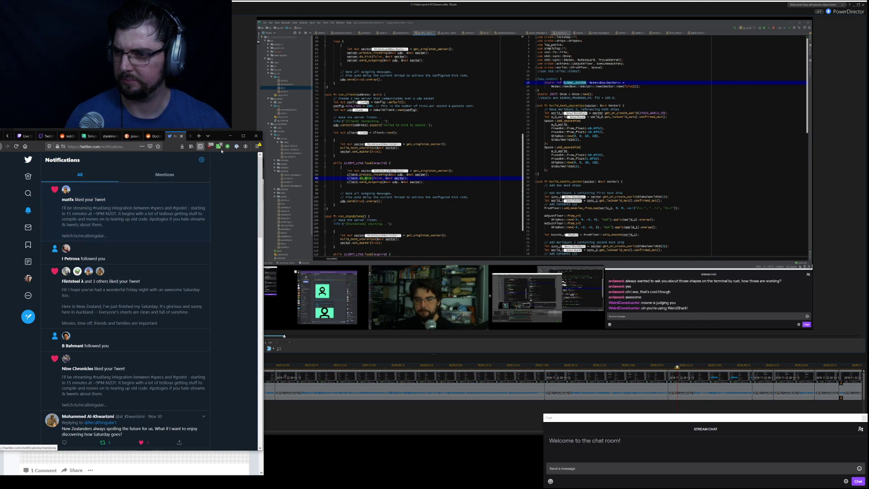
click(235, 136)
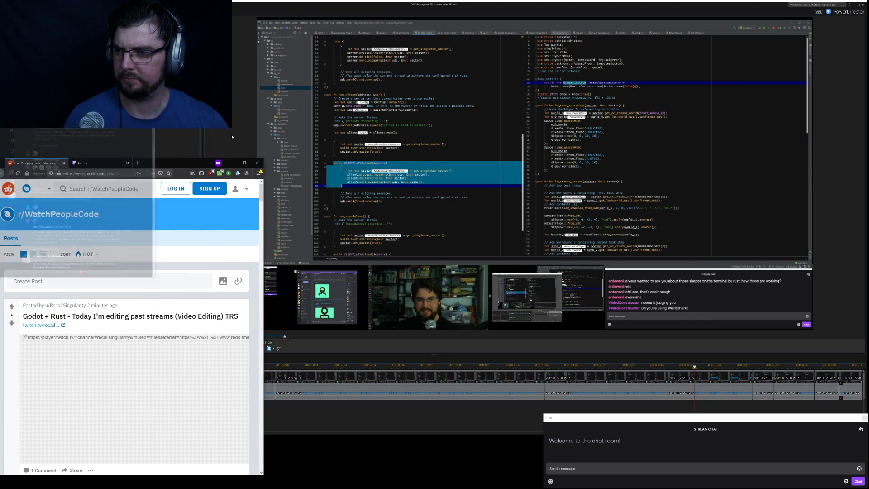
click(230, 162)
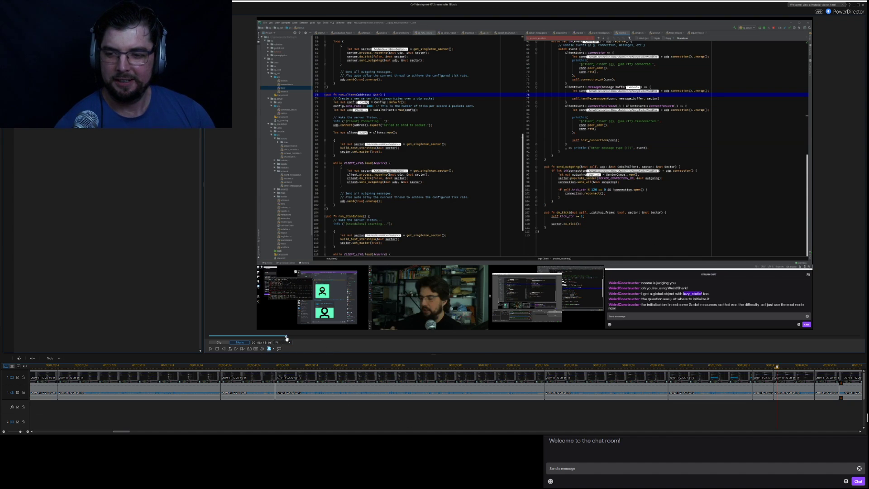
Rewind the movie preview to its start, play the opening footage and pause it.
drag(281, 338, 209, 337)
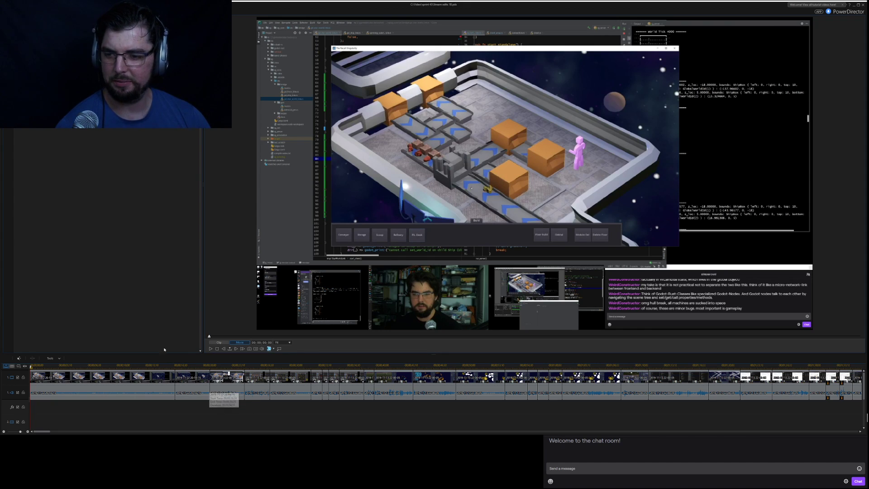
click(210, 349)
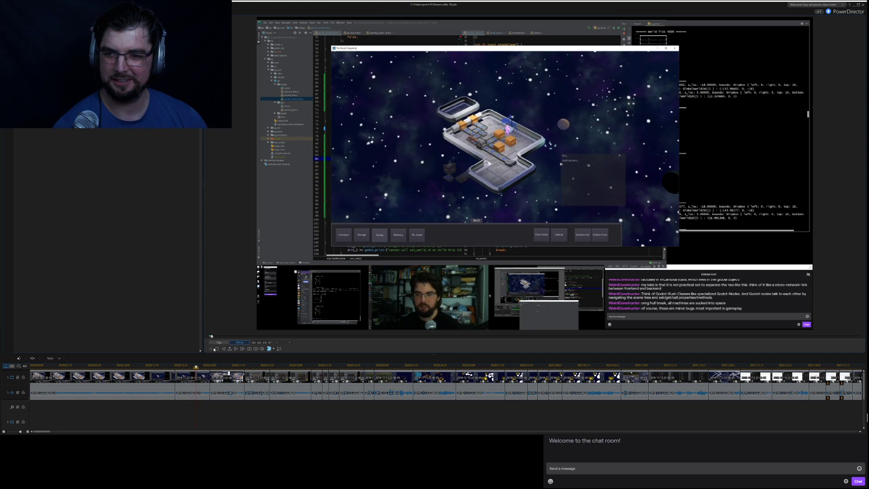
click(211, 349)
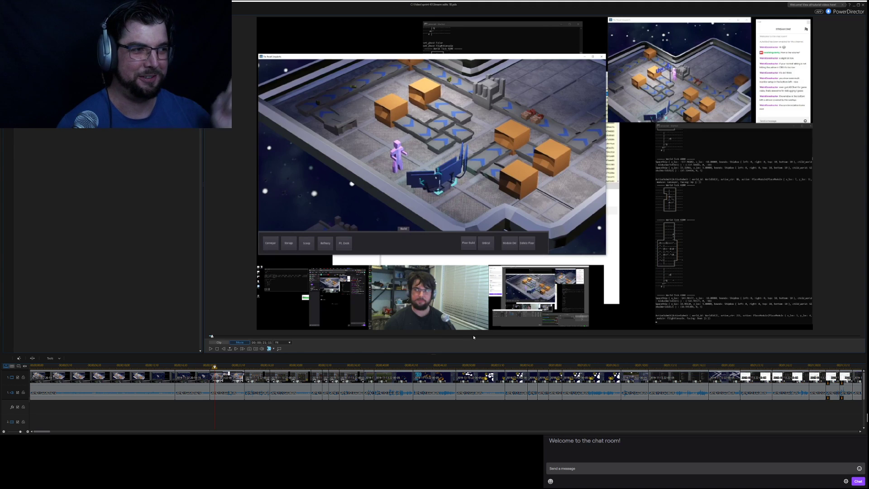
Play the edited footage from two points past the middle of the movie and halt playback.
click(501, 337)
key(space)
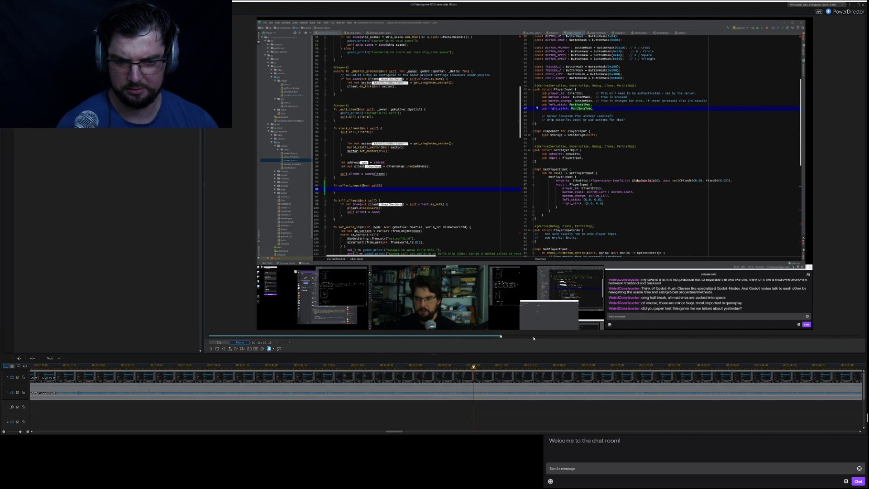
click(554, 337)
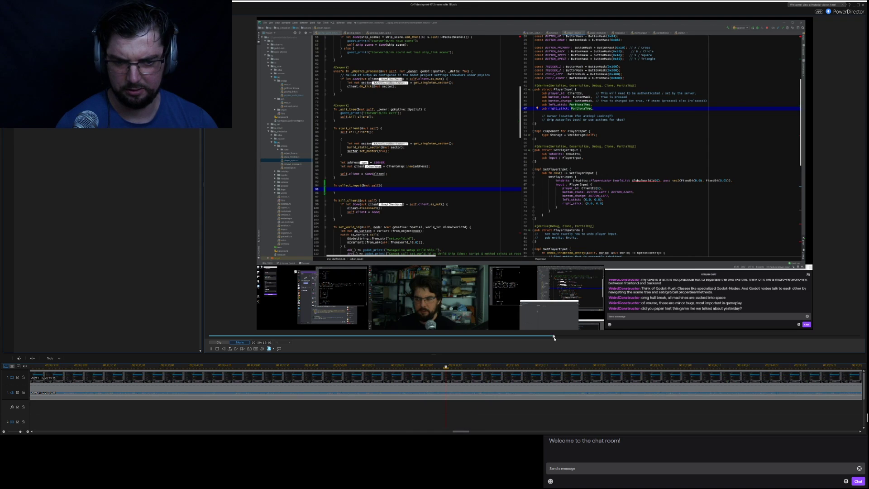
click(217, 349)
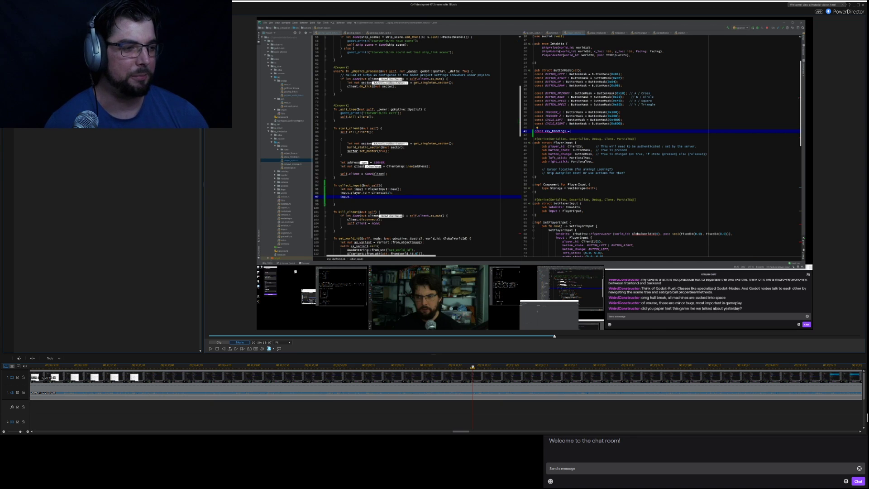
Switch to OBS, move its window higher over the editor preview and switch away from it.
key(alt+Tab)
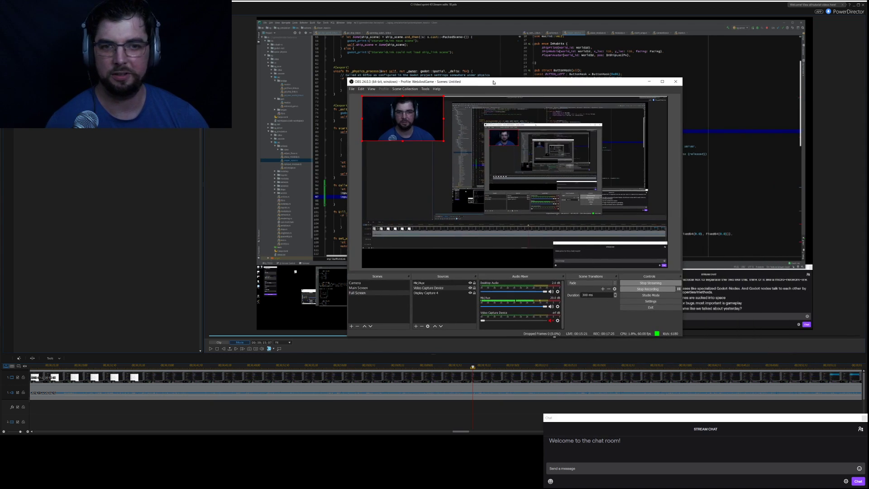
drag(495, 77, 469, 45)
key(alt+Tab)
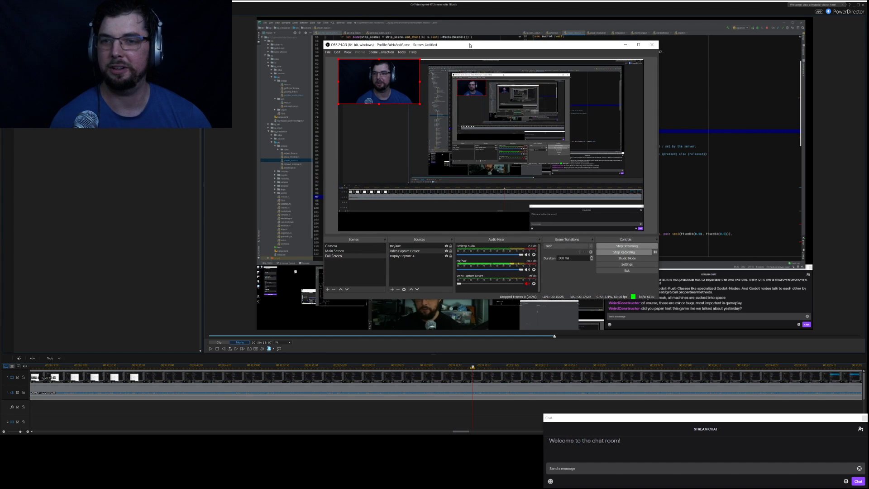
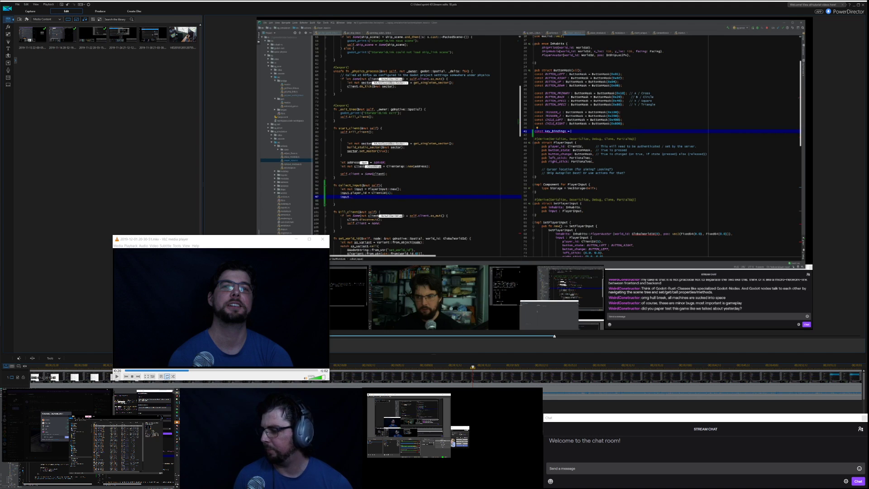
Import the new webcam recording into the media library and place it on an empty lower track after the opening footage.
drag(88, 73, 88, 73)
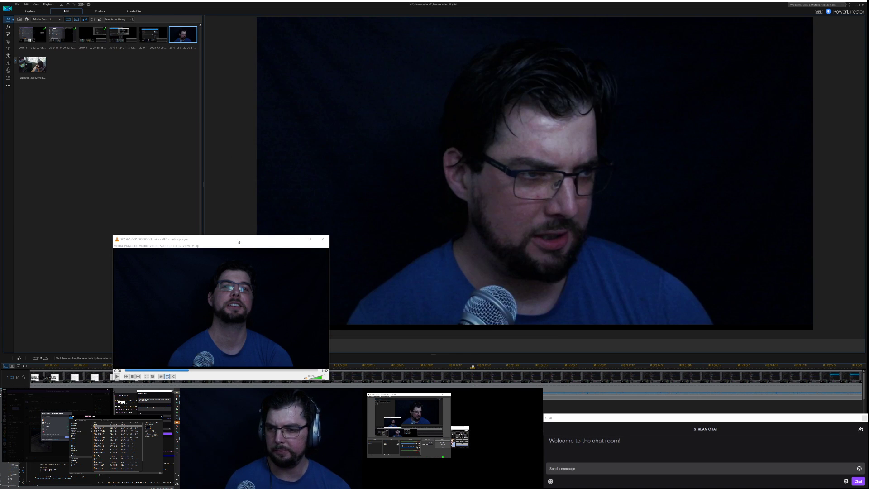
click(296, 239)
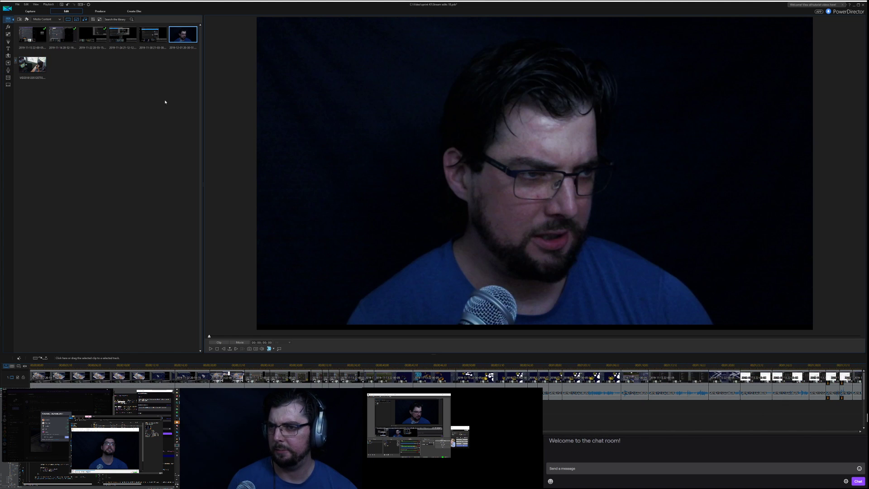
drag(182, 36, 367, 316)
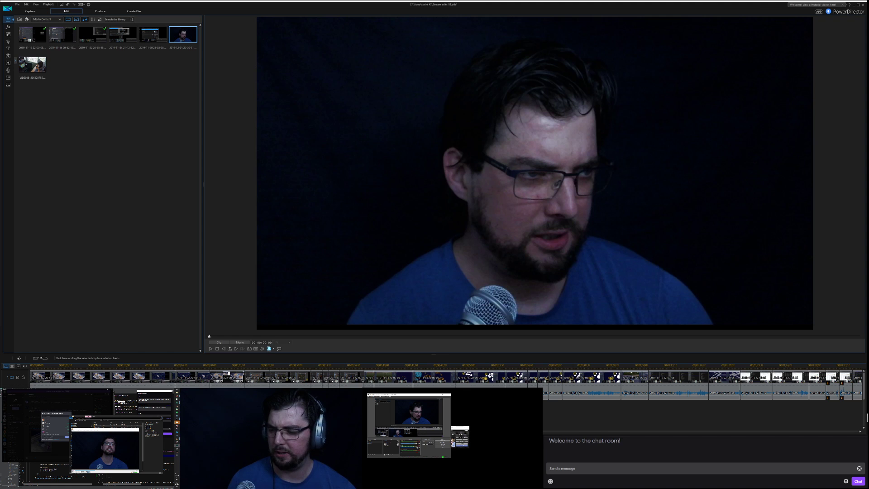
scroll(679, 384, down, 1)
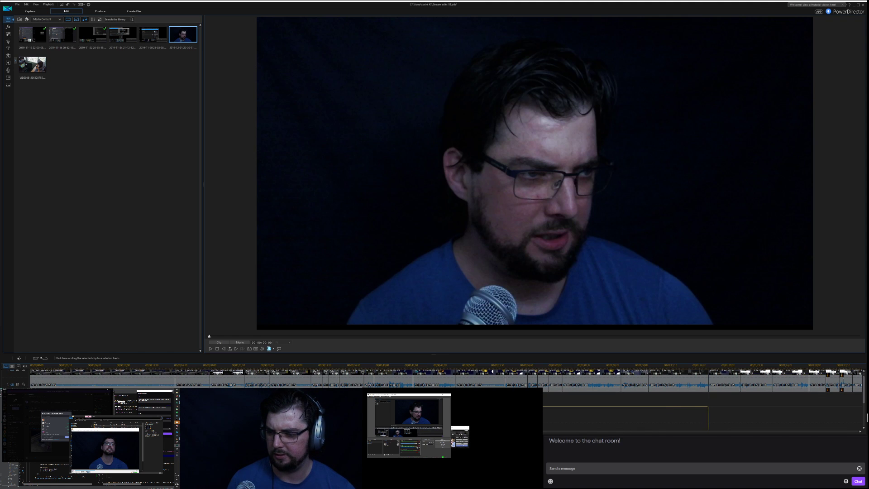
drag(177, 419, 178, 418)
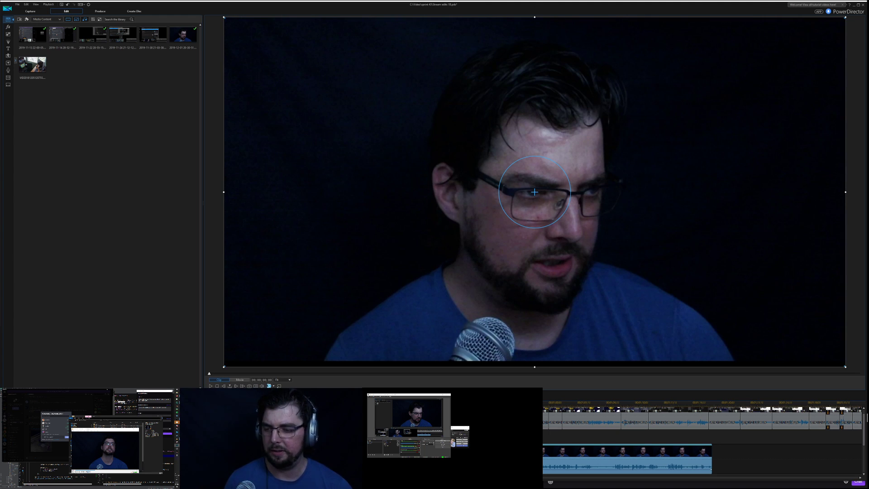
Play the start of the placed webcam clip and insert the clip into the main video track after the opening footage.
key(space)
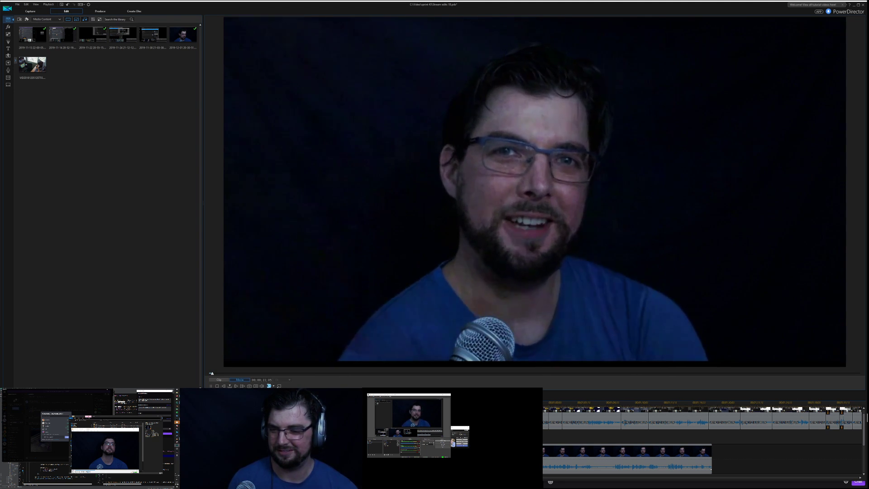
key(space)
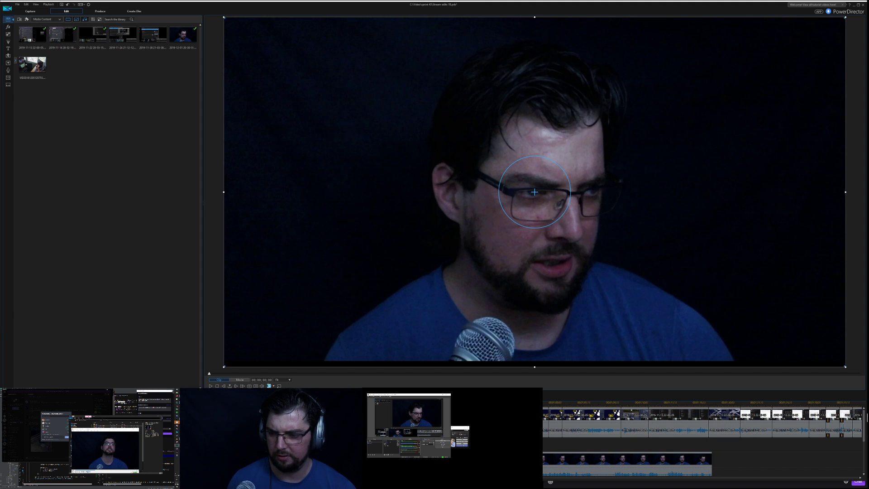
click(627, 463)
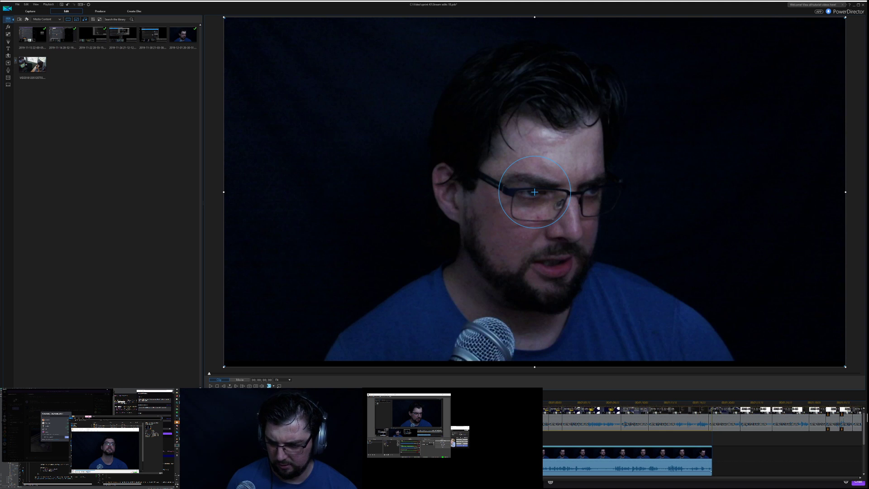
drag(627, 461, 627, 419)
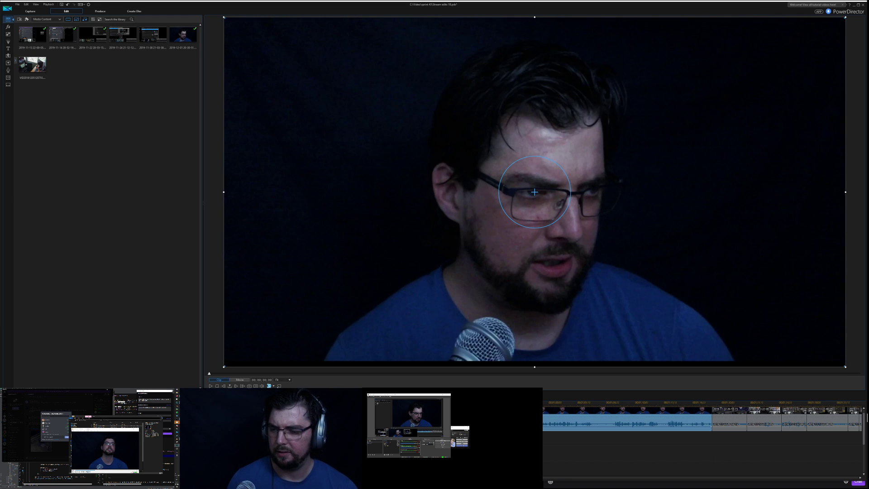
Play the inserted webcam clip and return the playhead to the clip's start.
key(space)
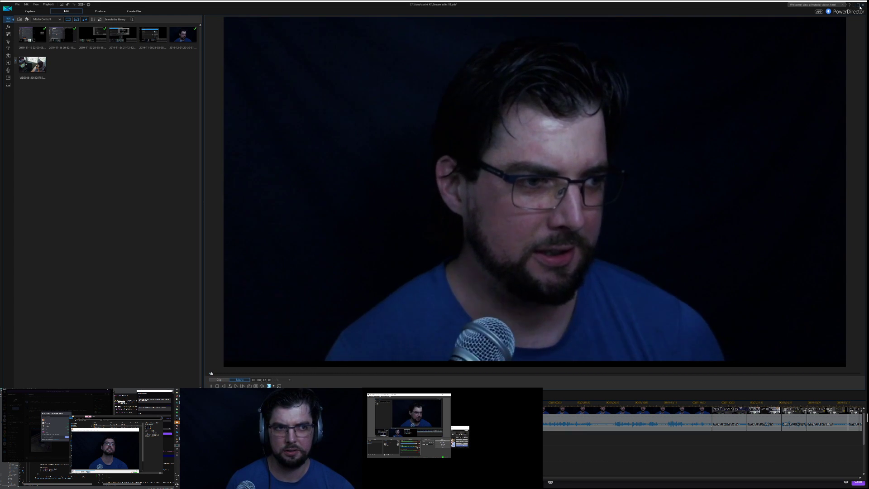
click(859, 5)
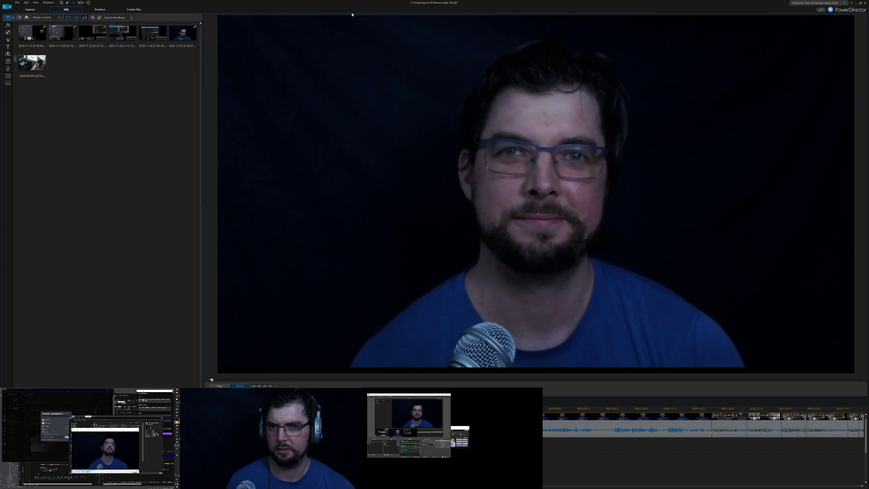
click(861, 4)
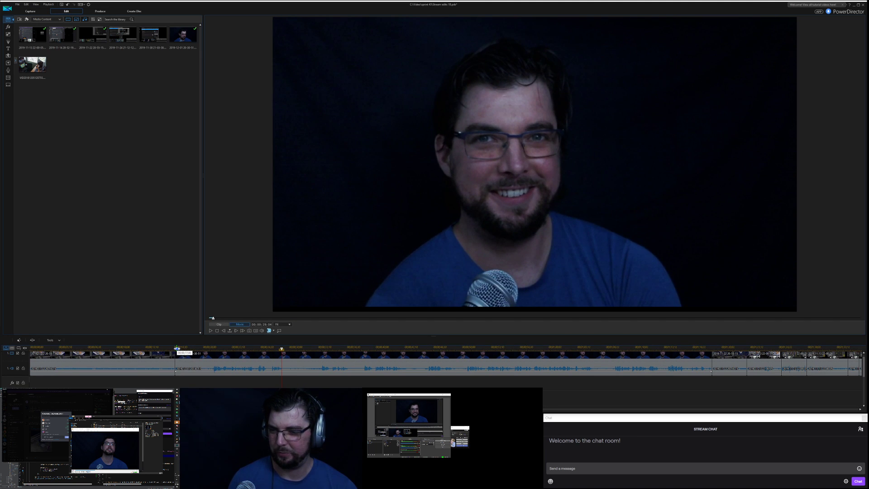
click(176, 347)
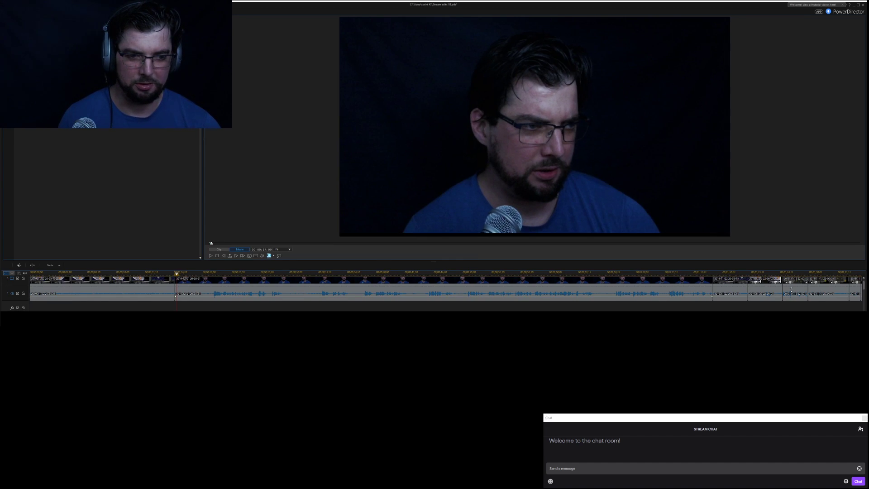
Clear the stream chat window off the screen and stretch the editor window down to the full screen height.
drag(666, 421, 868, 317)
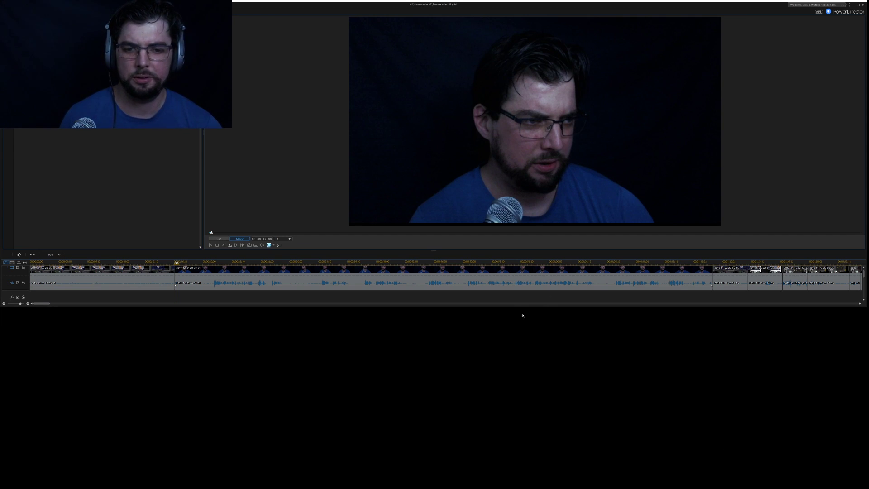
drag(519, 307, 520, 488)
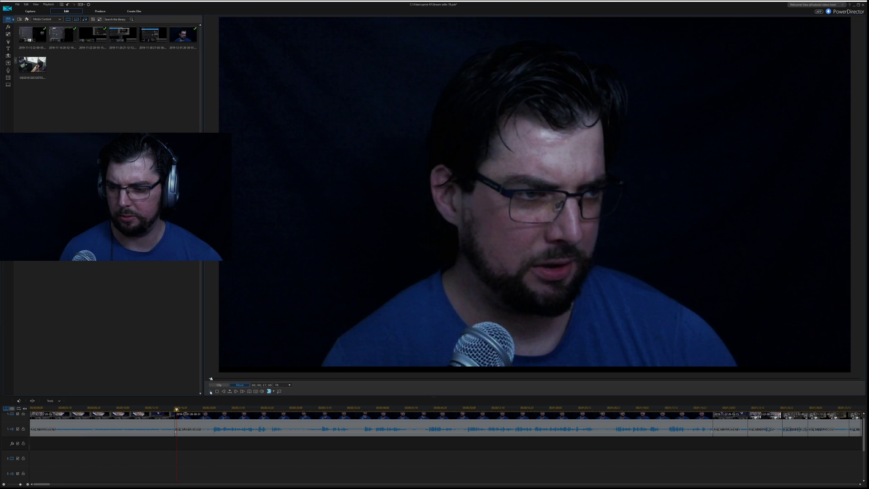
Play the webcam clip from its start and split it just before the speech begins.
click(210, 392)
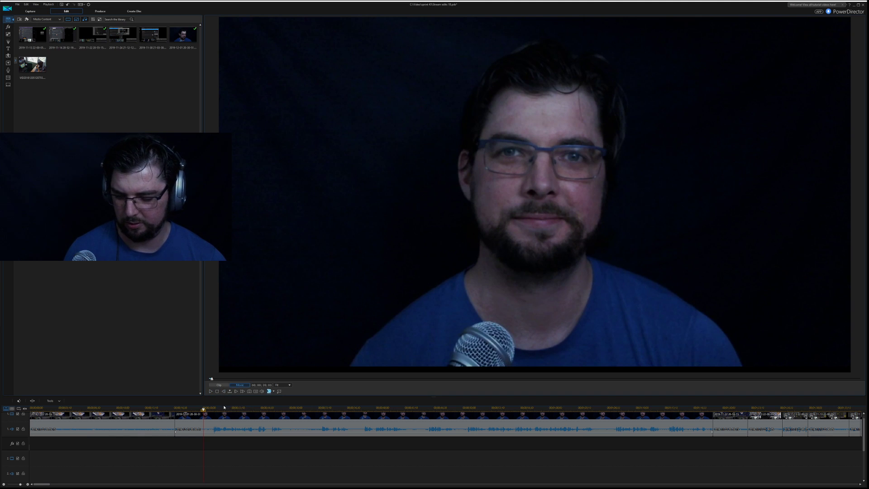
click(206, 431)
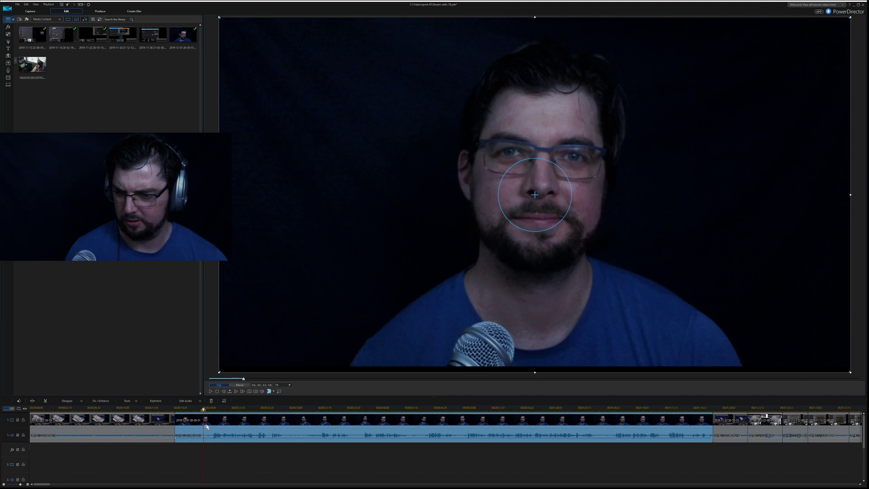
key(ctrl+t)
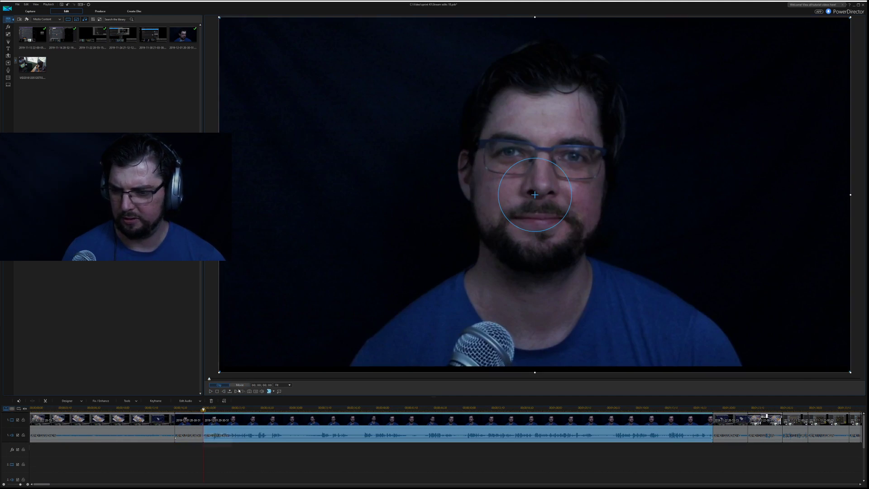
Play the speech from the first split and split the webcam clip again after the opening phrase.
key(space)
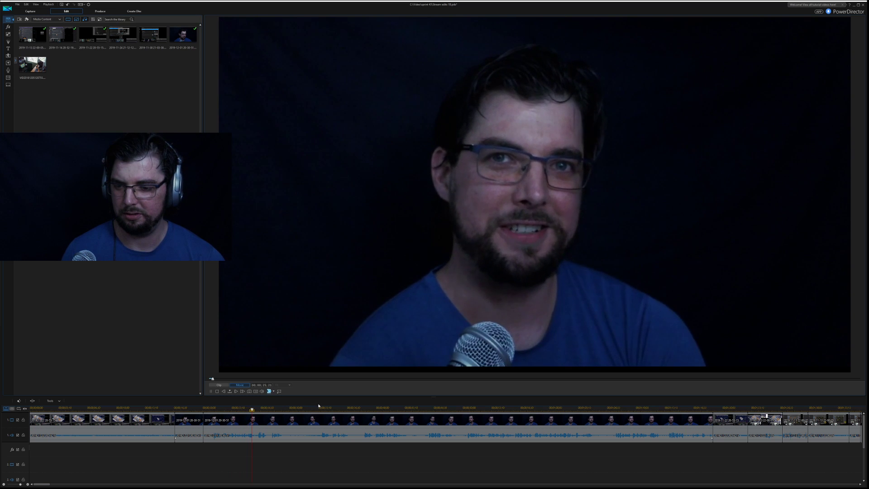
key(space)
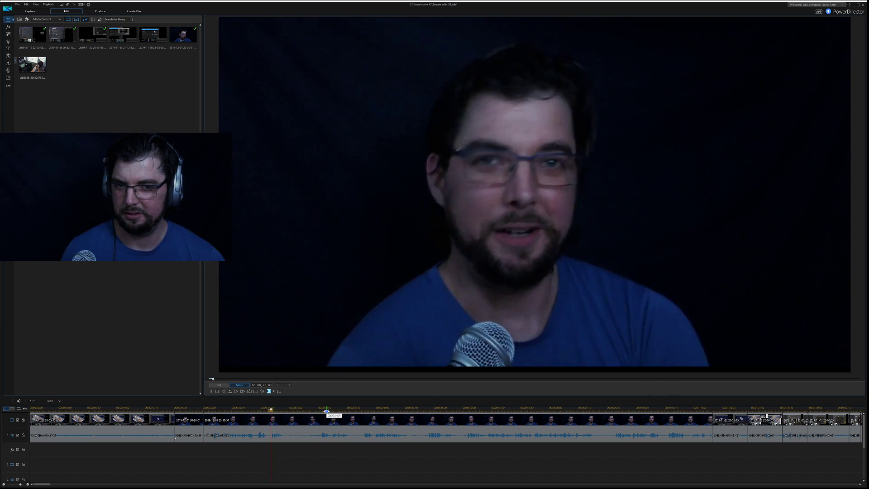
click(238, 408)
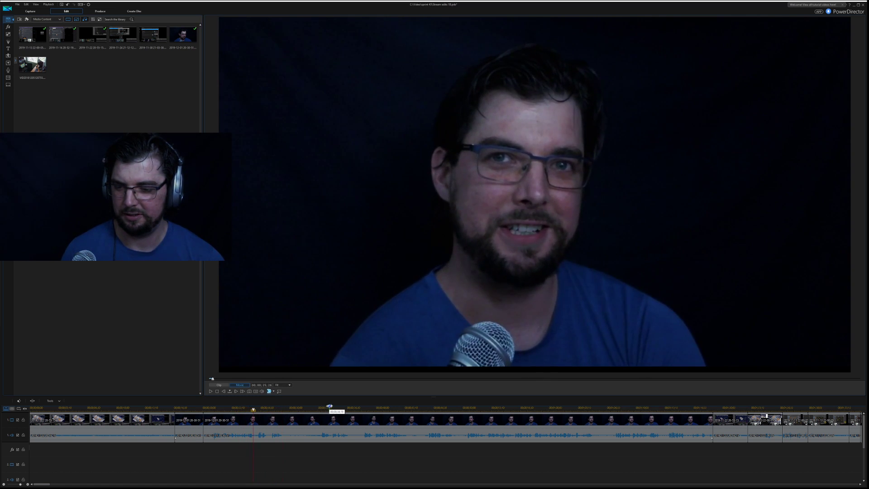
key(ctrl+t)
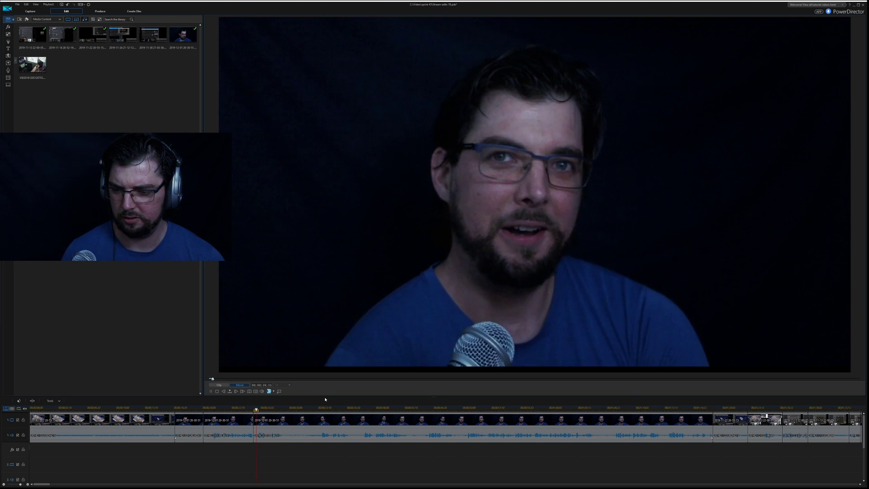
Replay the webcam speech just after the second split to find the next cut point.
key(space)
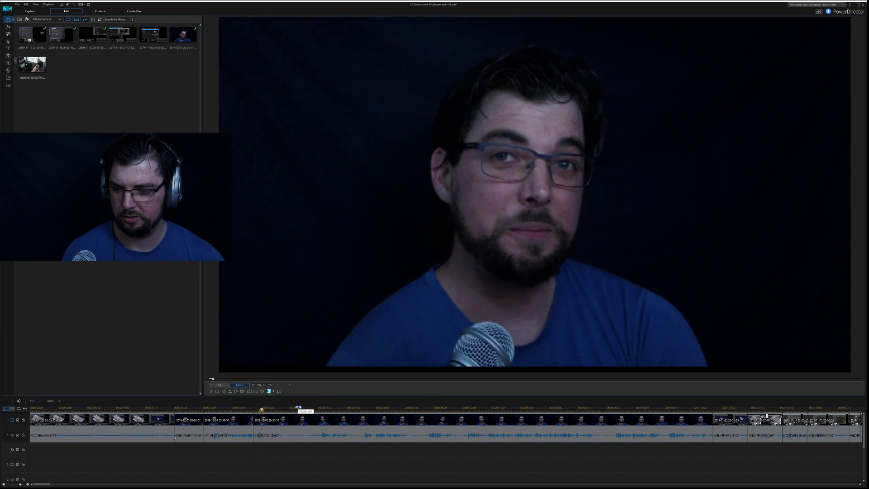
click(261, 409)
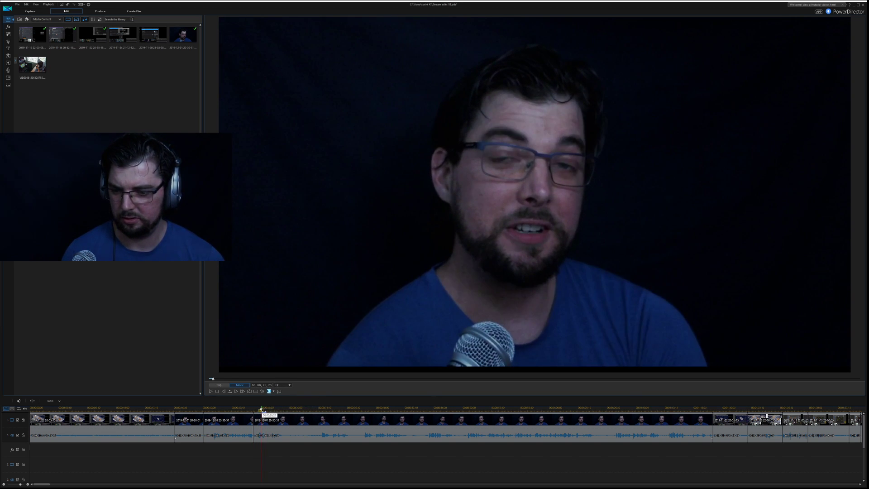
key(space)
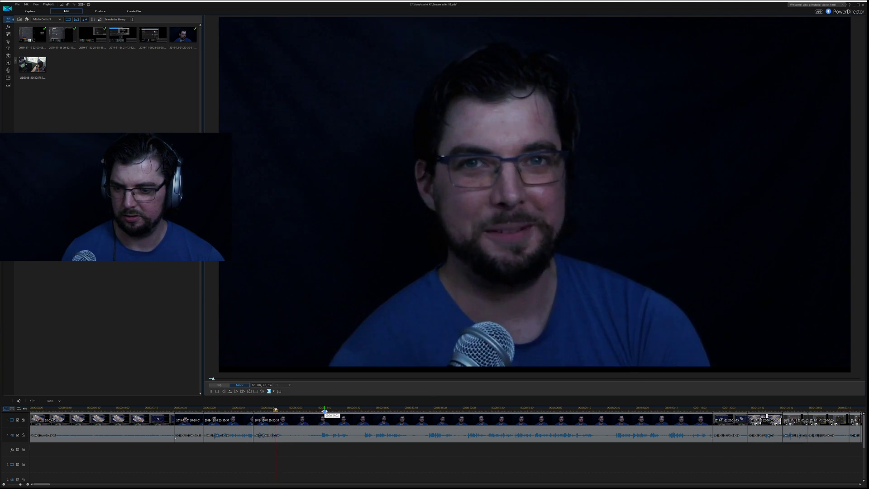
key(space)
click(272, 409)
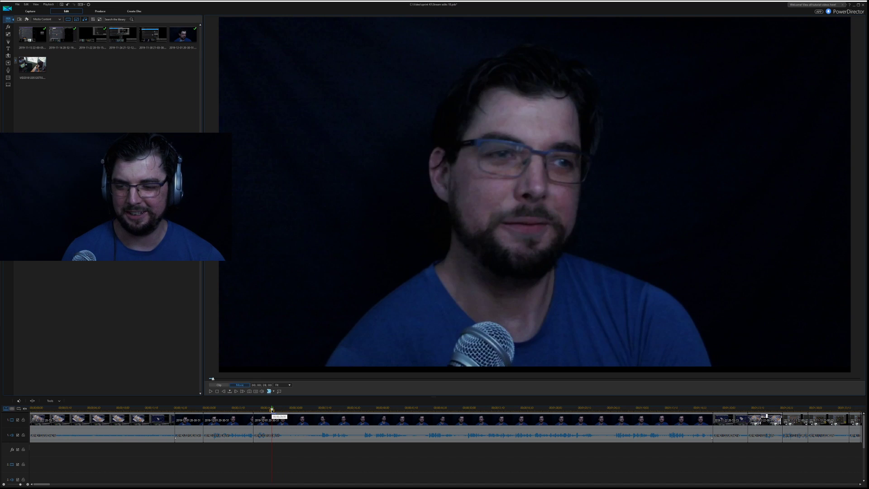
Split the long remaining part of the webcam clip shortly after the second cut.
click(228, 420)
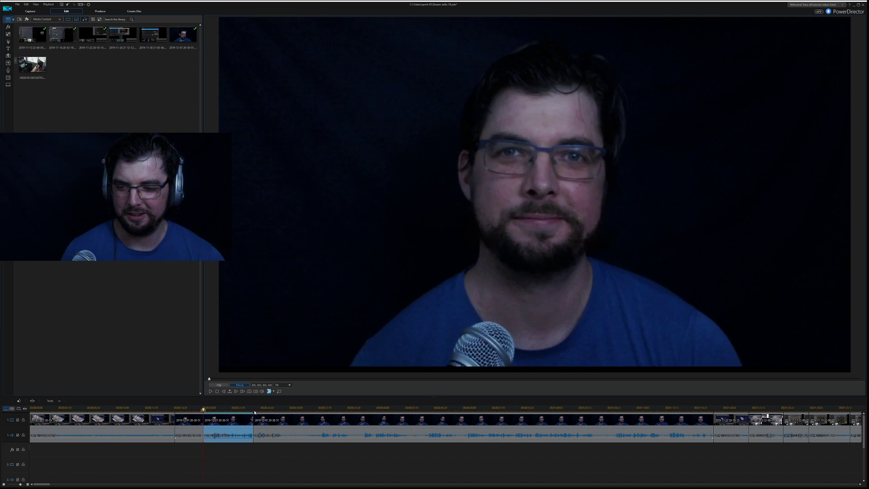
click(301, 419)
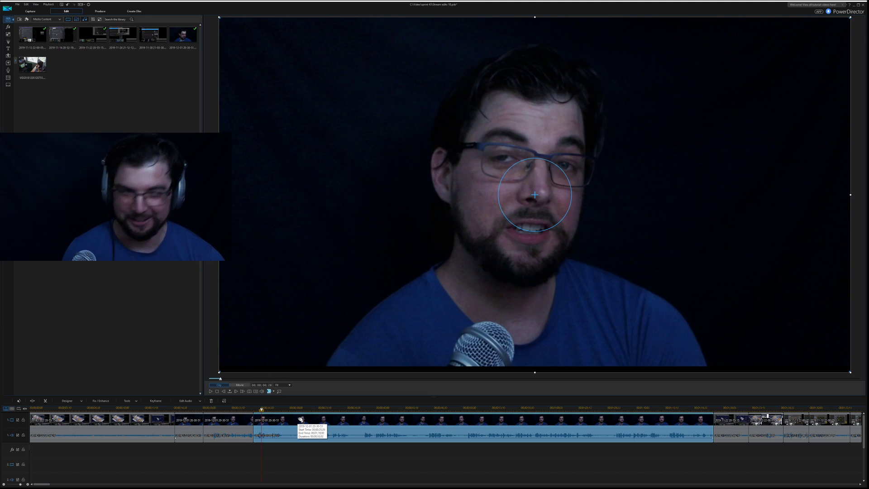
key(ctrl+t)
Try deleting the short segment between the last two cuts, check the playback across the join and undo the deletion.
click(258, 437)
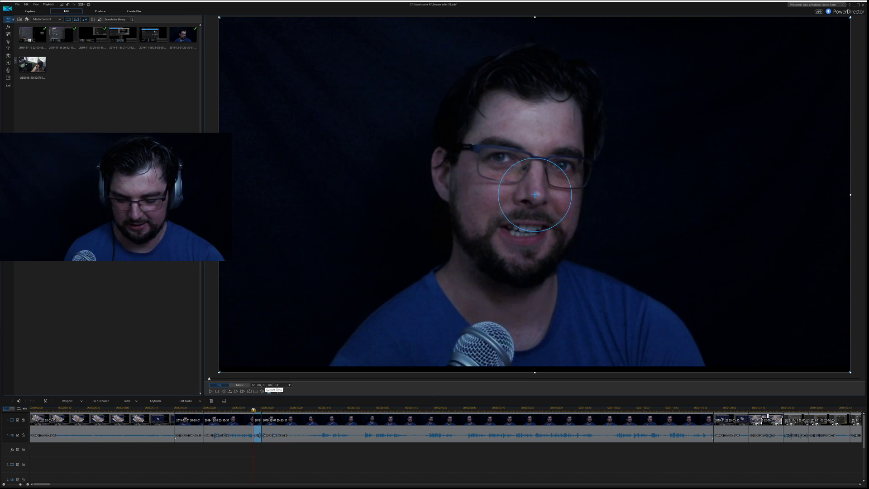
key(Delete)
click(215, 408)
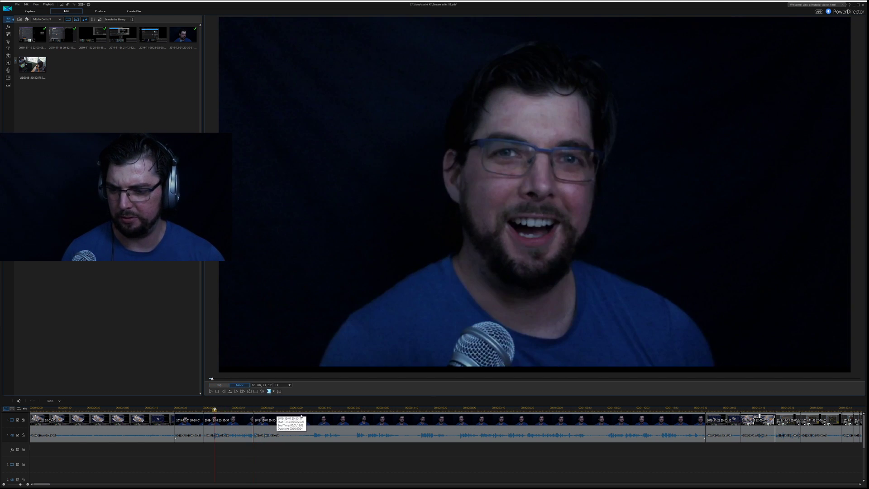
key(space)
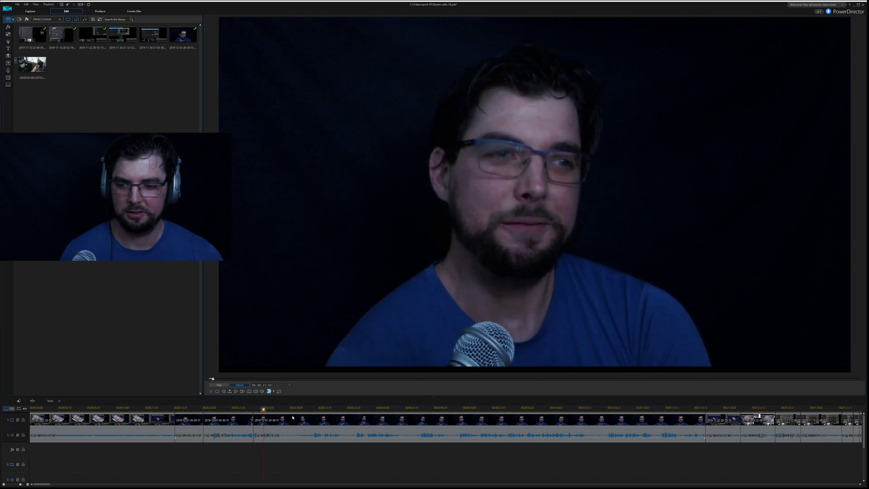
key(space)
key(ctrl+z)
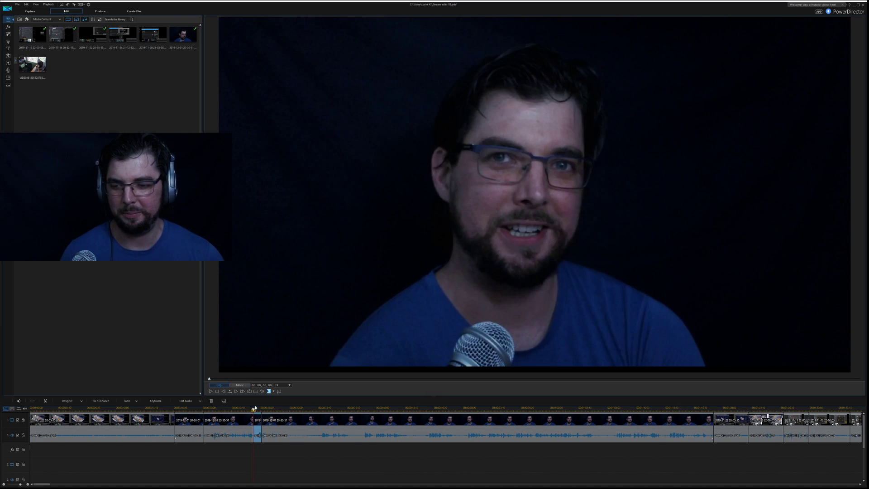
Play the webcam footage from before the short segment through the following part and pause it.
click(242, 409)
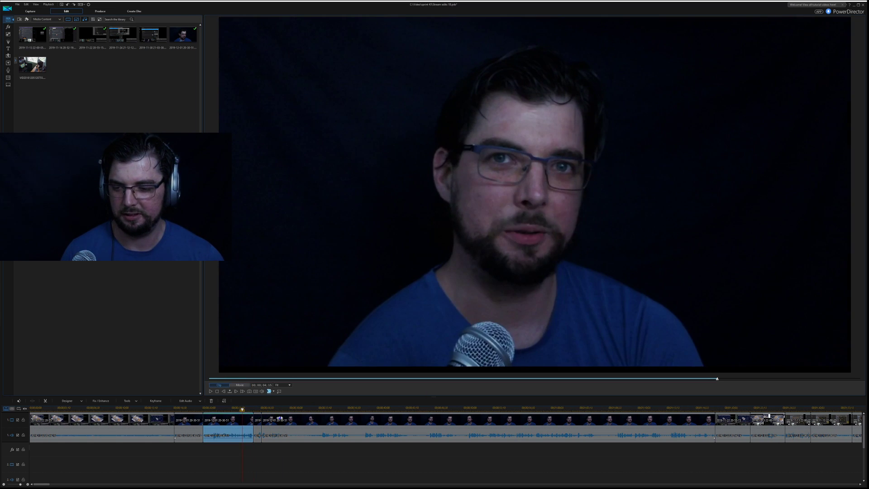
key(space)
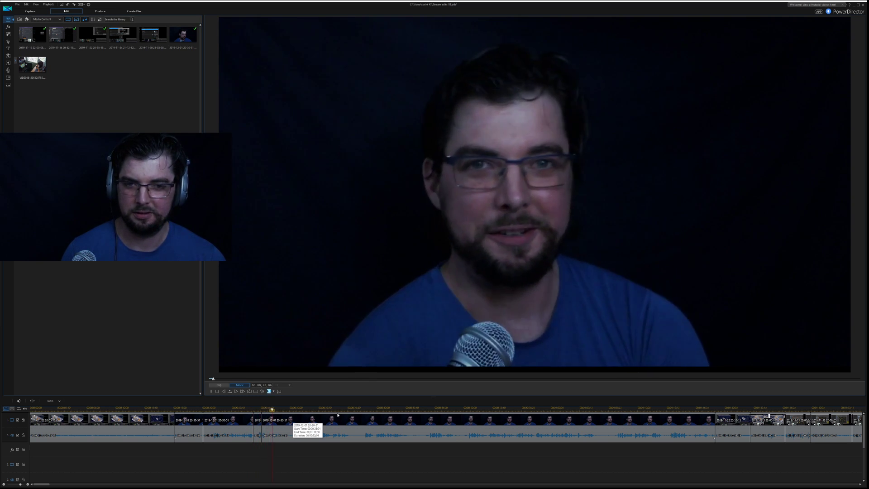
key(space)
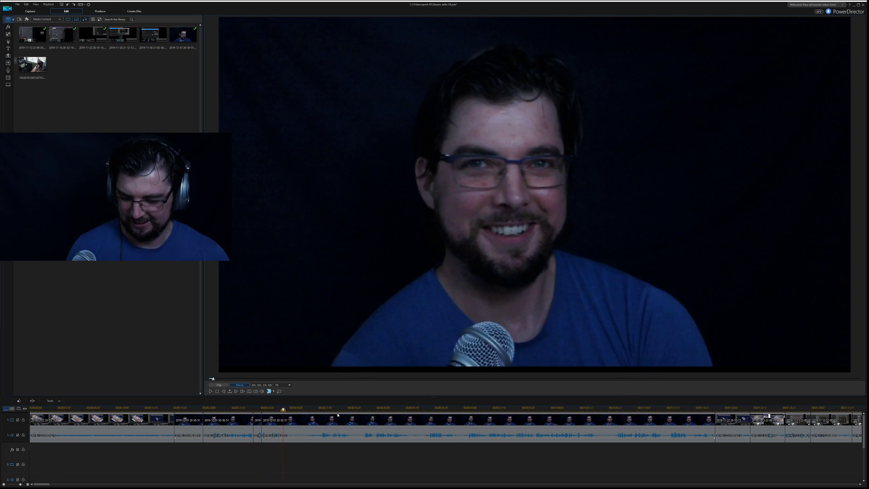
Split the webcam clip at the smile, play the following footage and split it again shortly past that point.
key(ctrl+t)
key(space)
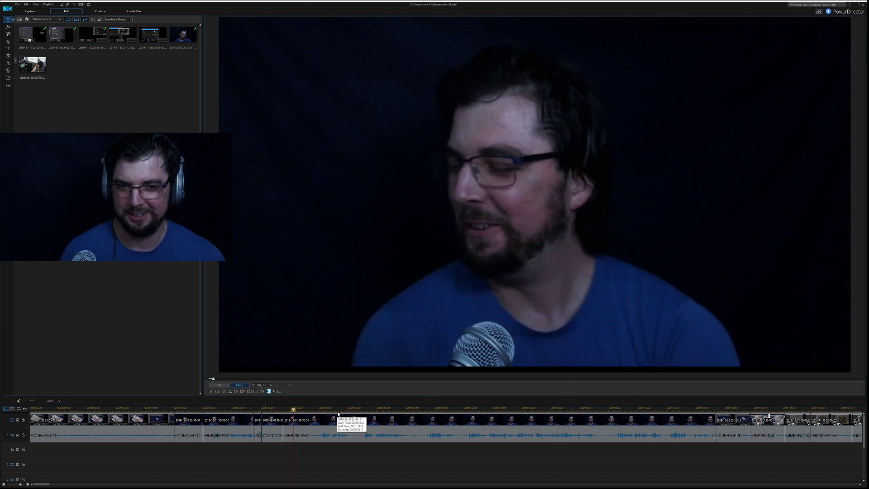
key(space)
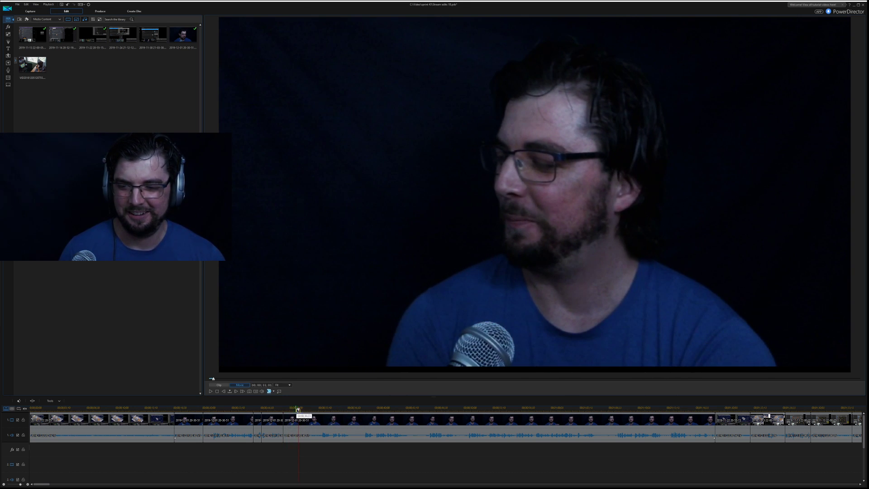
drag(298, 409, 289, 410)
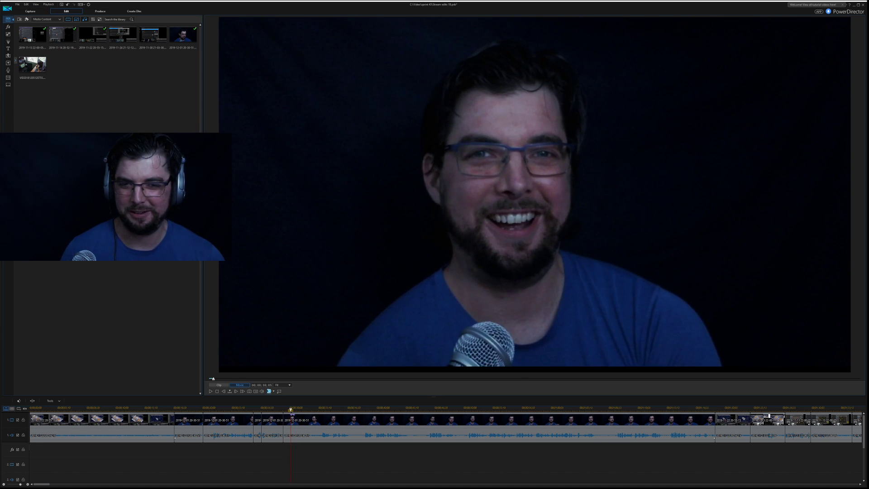
key(ctrl+t)
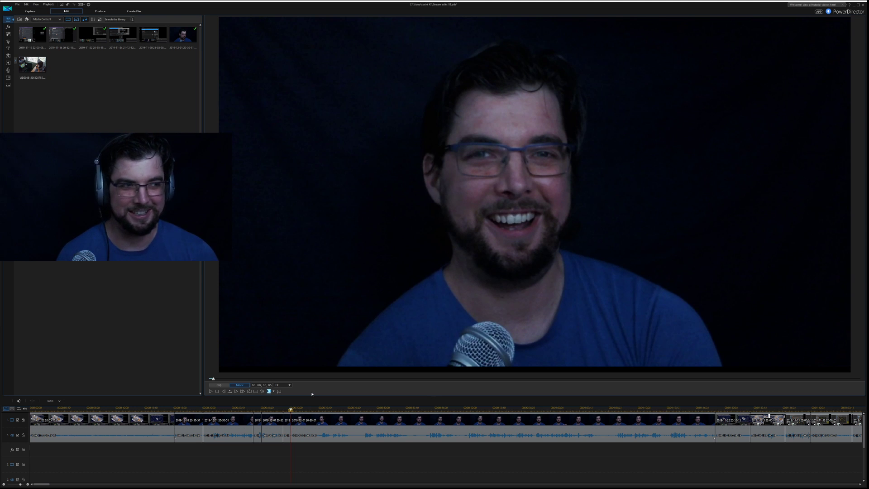
Find where the speech should resume past the latest cut, split the webcam clip there and delete the segment in between.
key(space)
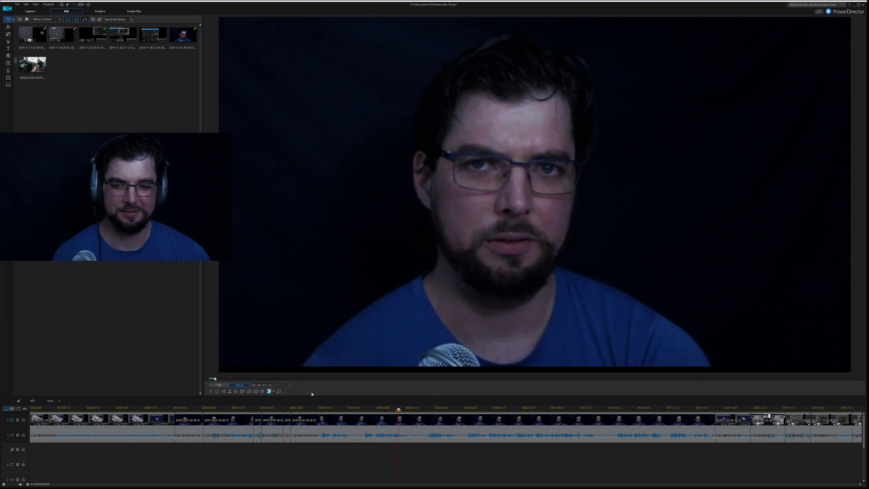
key(space)
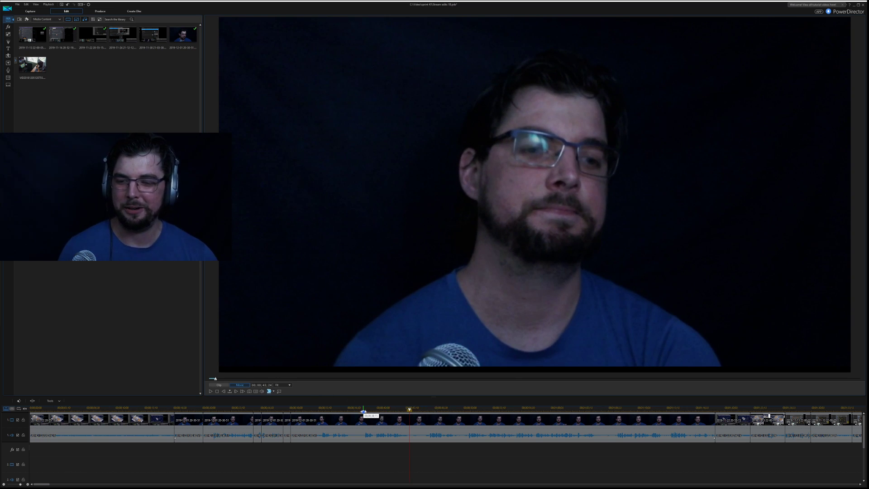
click(364, 408)
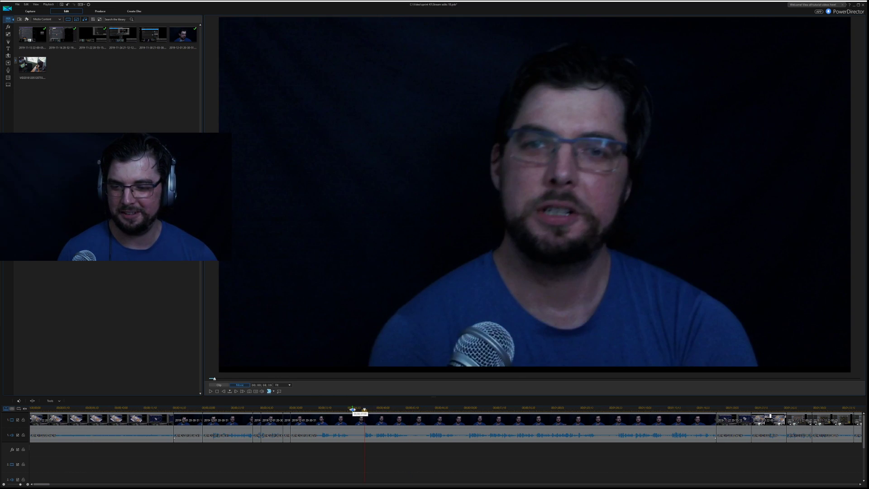
click(353, 409)
key(space)
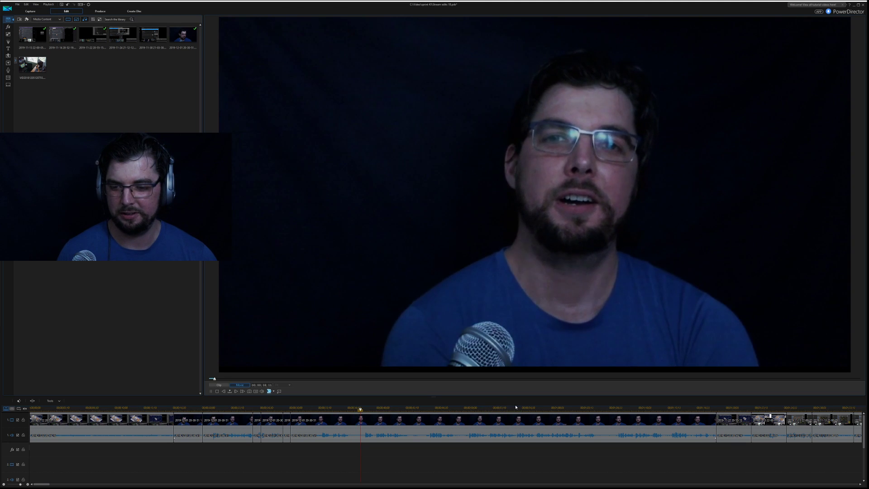
key(space)
click(359, 408)
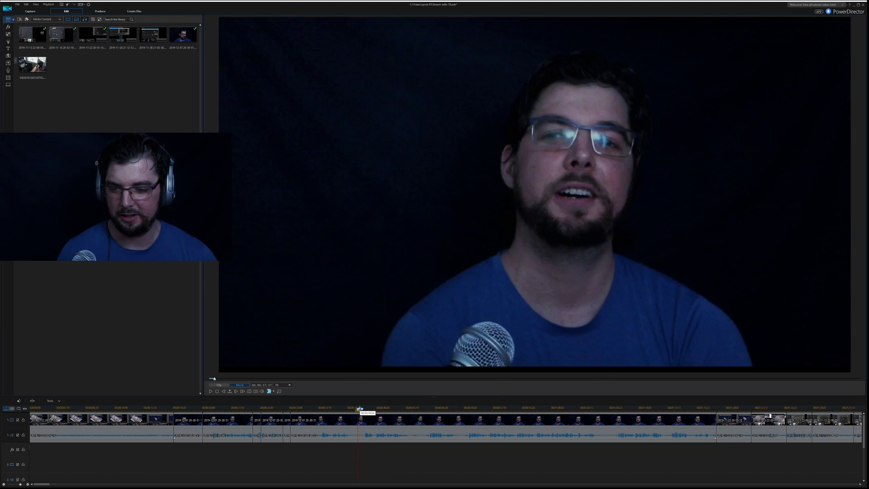
key(space)
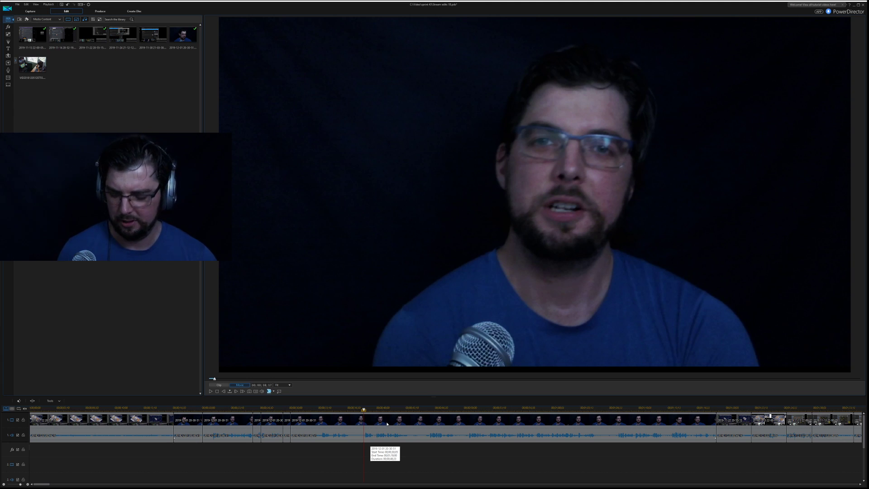
click(340, 432)
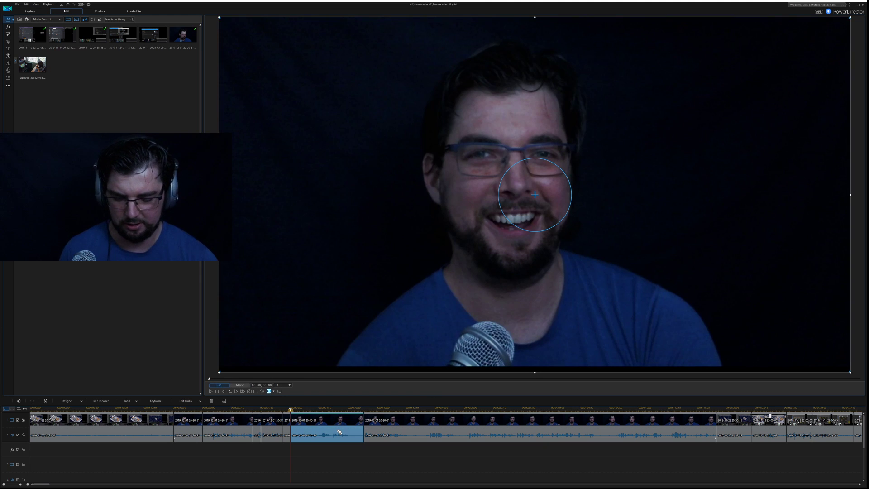
key(Delete)
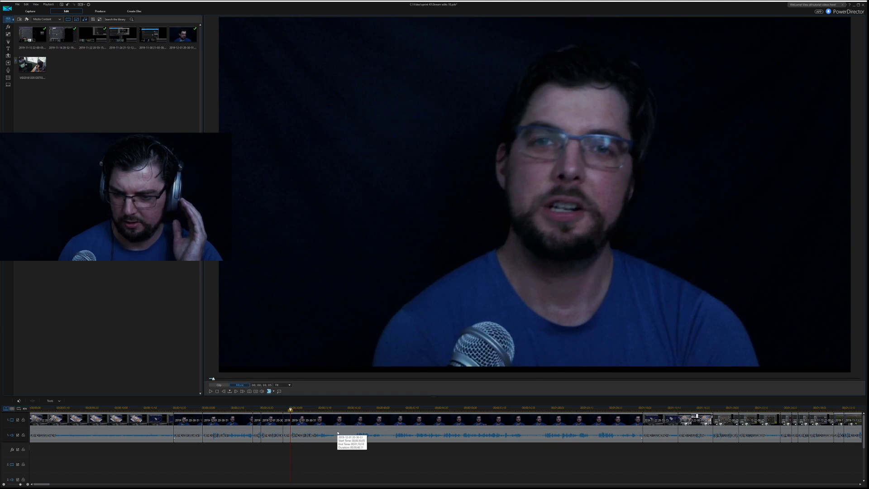
Play the webcam footage across the new join and split the long remaining clip just before the look away from the camera.
key(space)
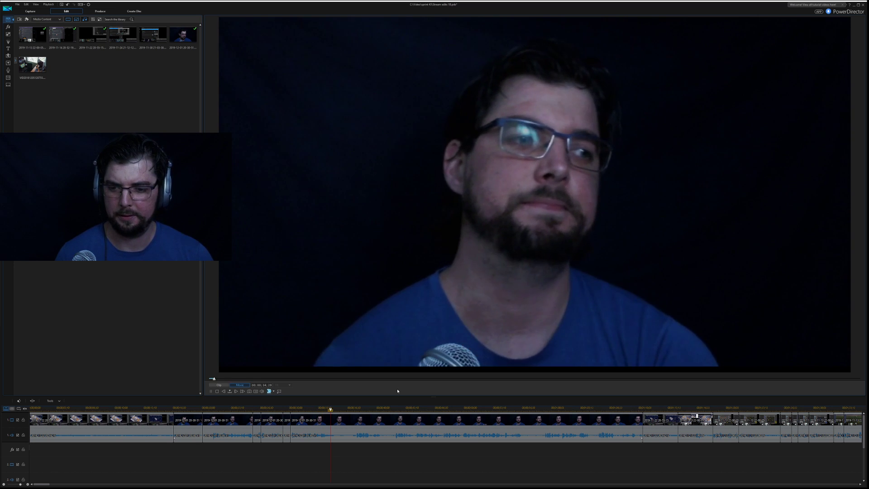
click(340, 408)
click(321, 409)
key(space)
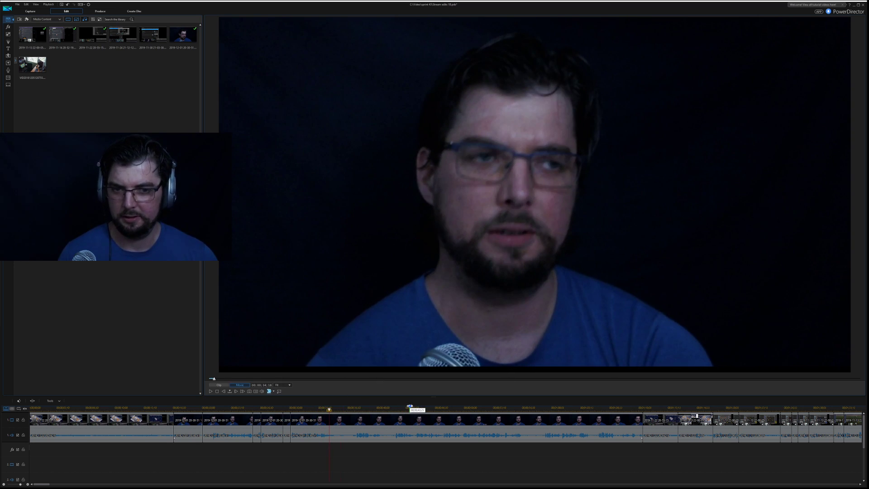
key(ctrl+t)
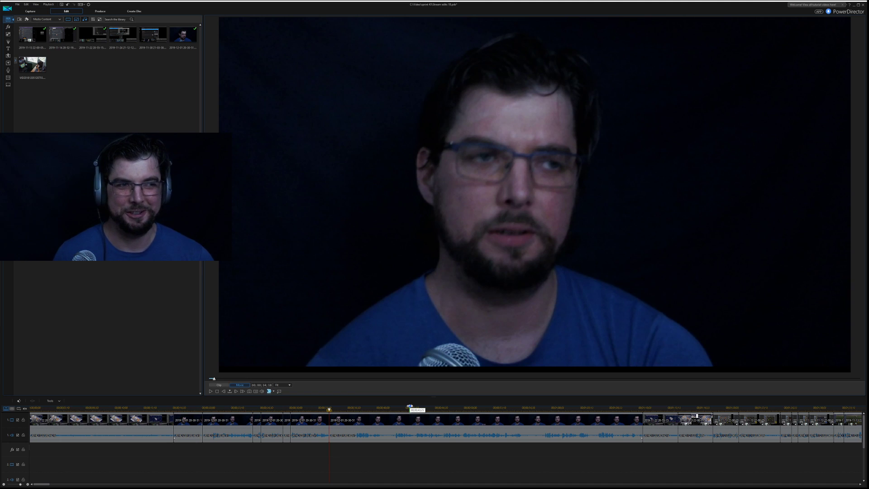
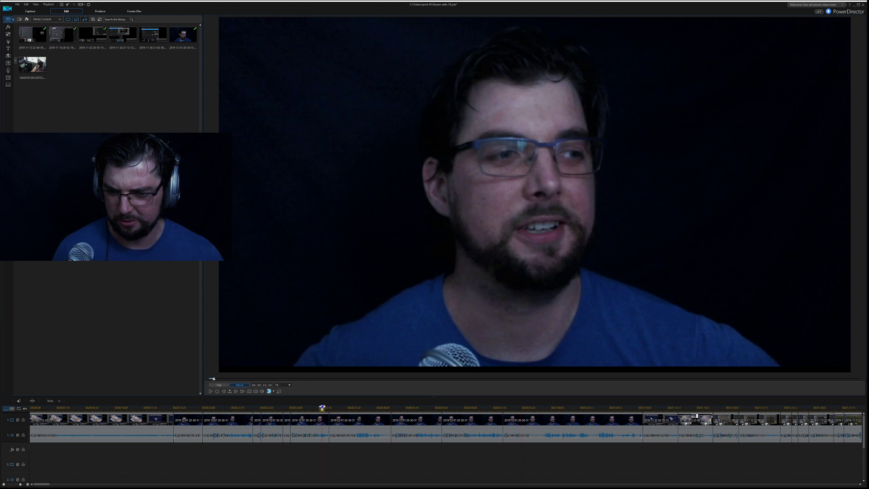
Replay the cut webcam segments, delete the fourth-from-last one and check the playback across the join.
click(325, 409)
key(space)
key(space)
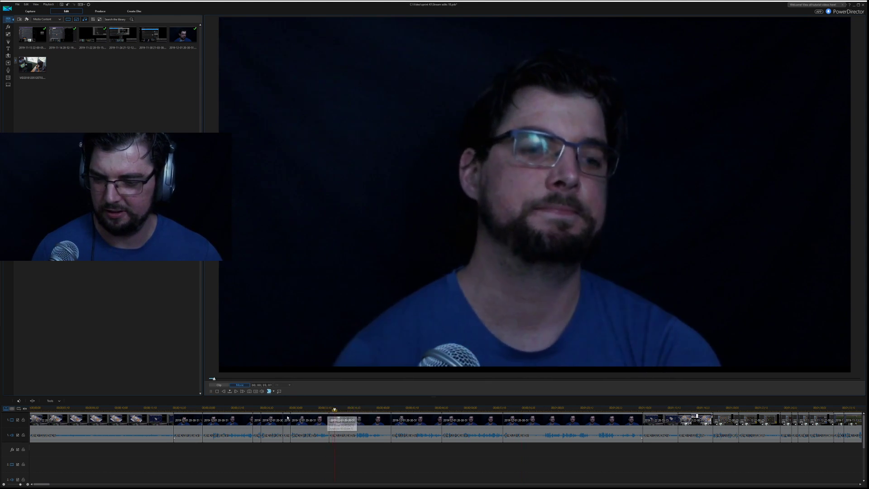
click(226, 409)
key(space)
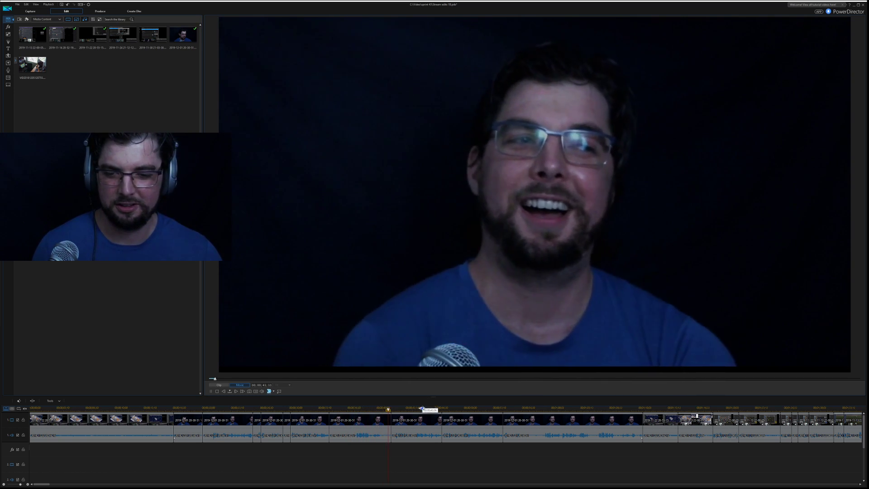
click(375, 430)
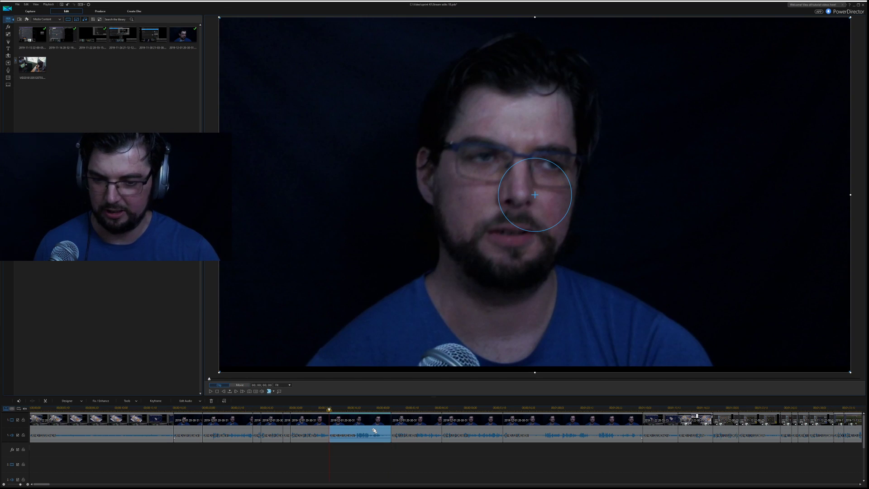
key(Delete)
key(space)
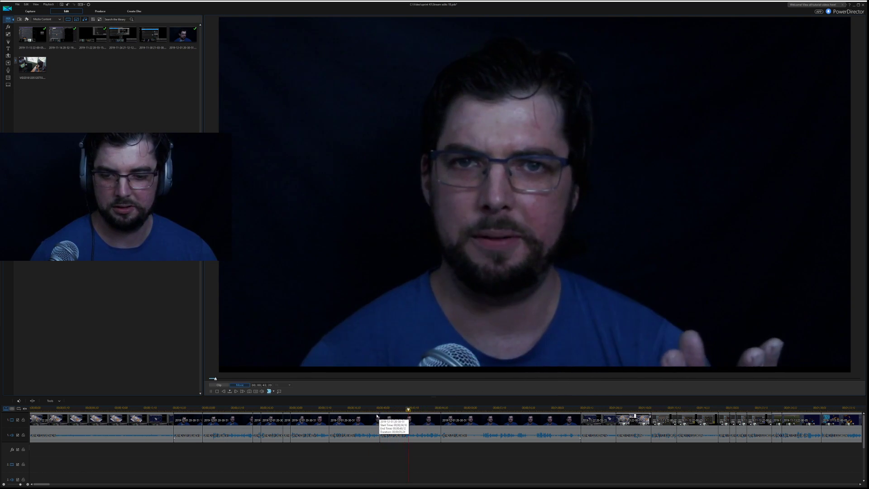
key(space)
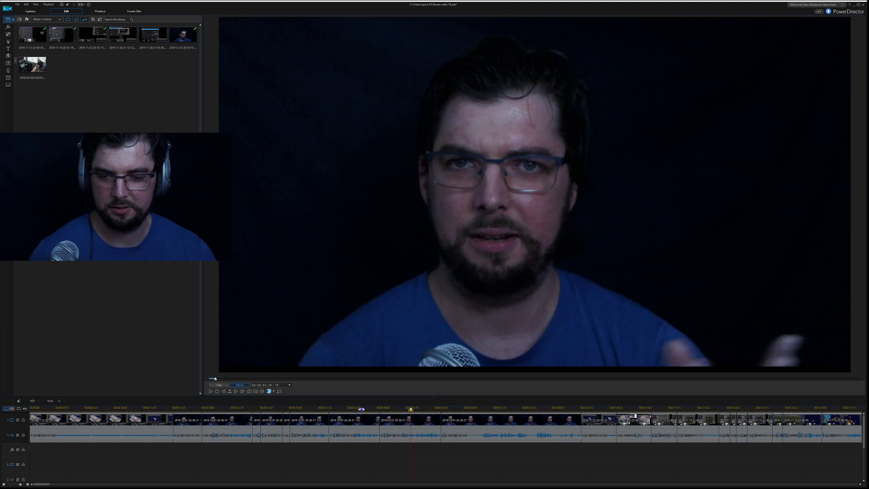
Review the remaining webcam segments through the closing speech and split the last one at two nearby points past its middle.
click(366, 410)
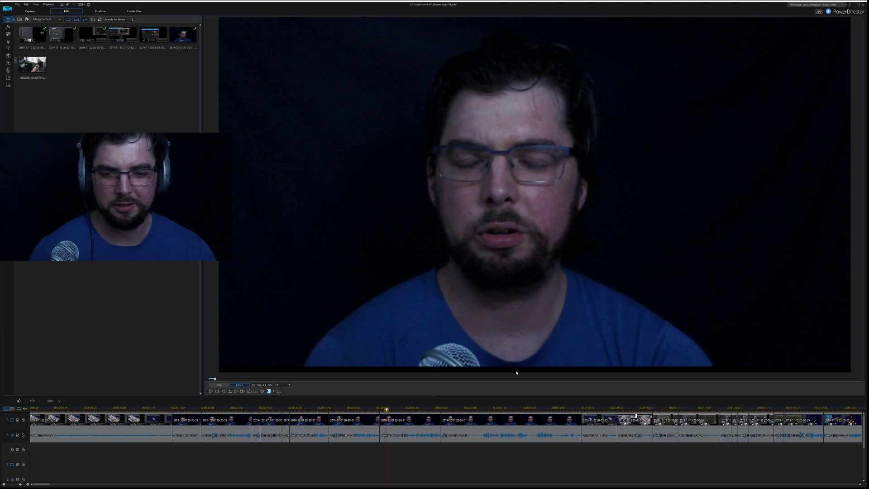
key(space)
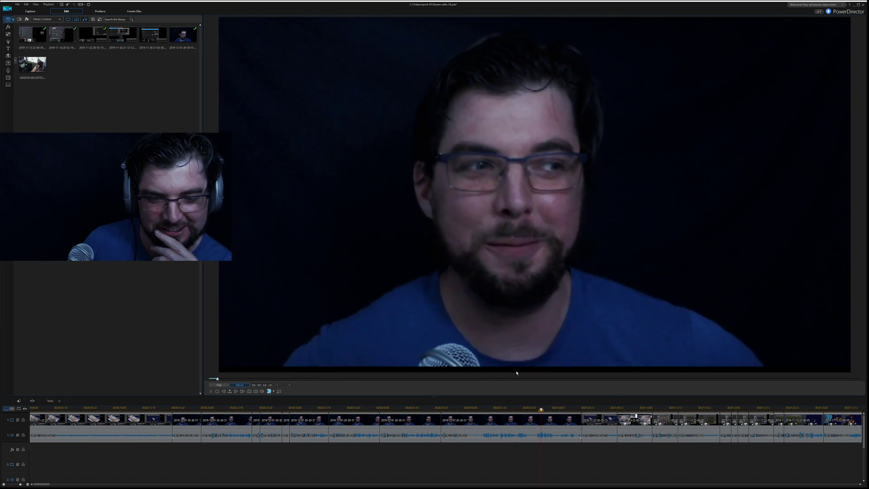
key(space)
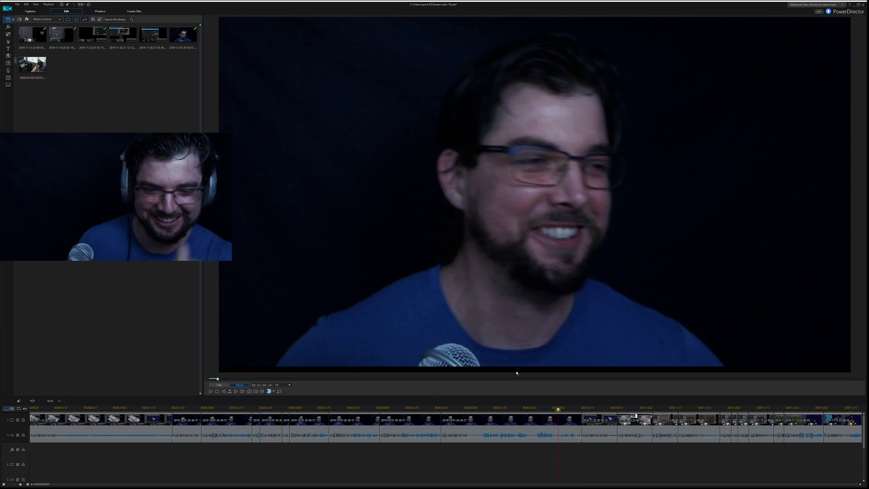
click(508, 407)
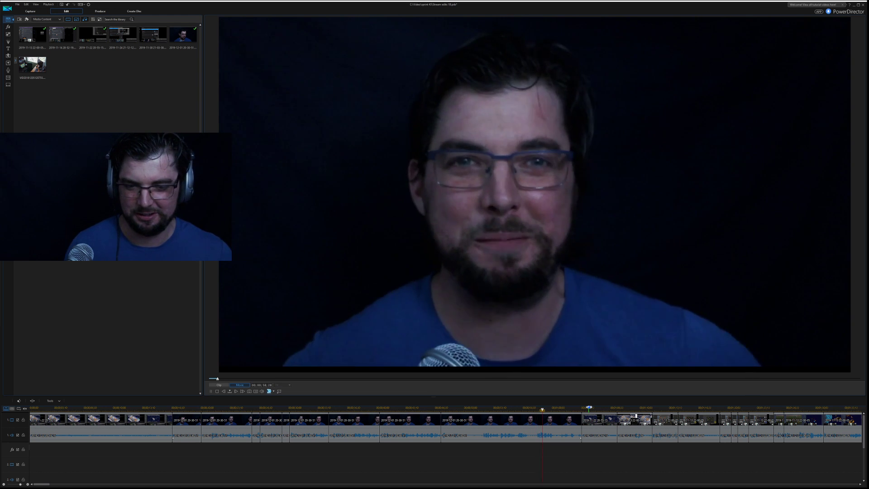
click(507, 407)
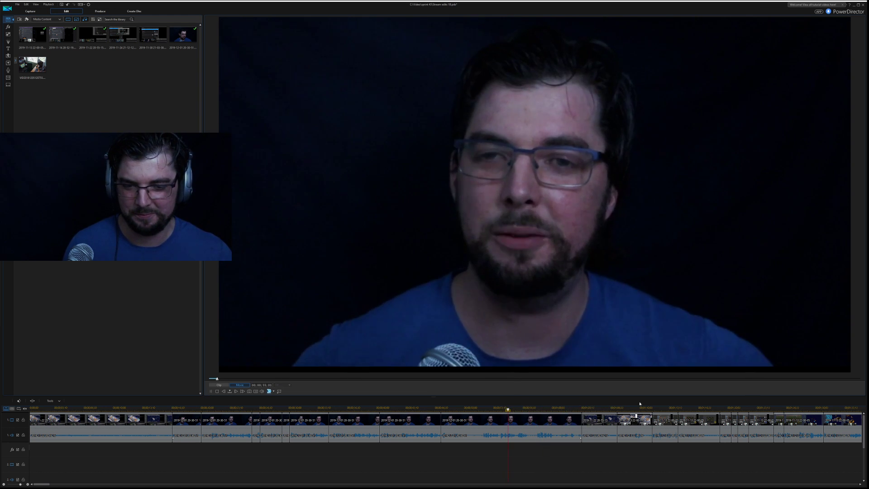
key(space)
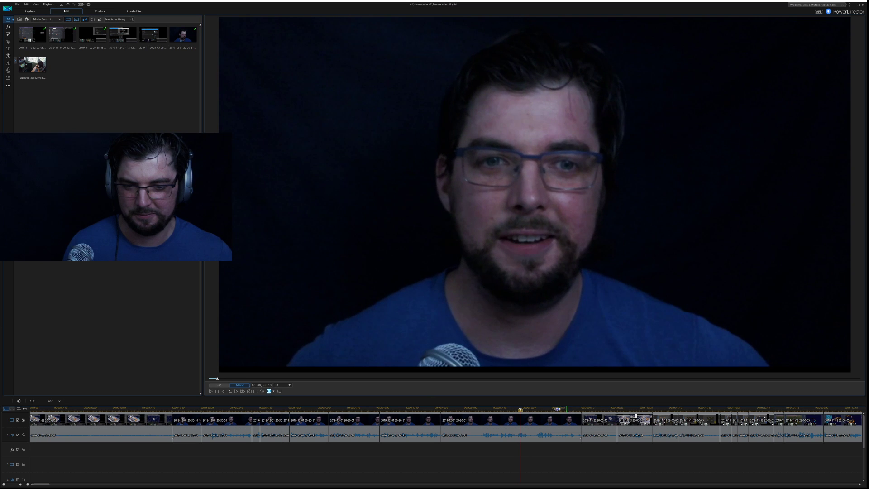
click(516, 409)
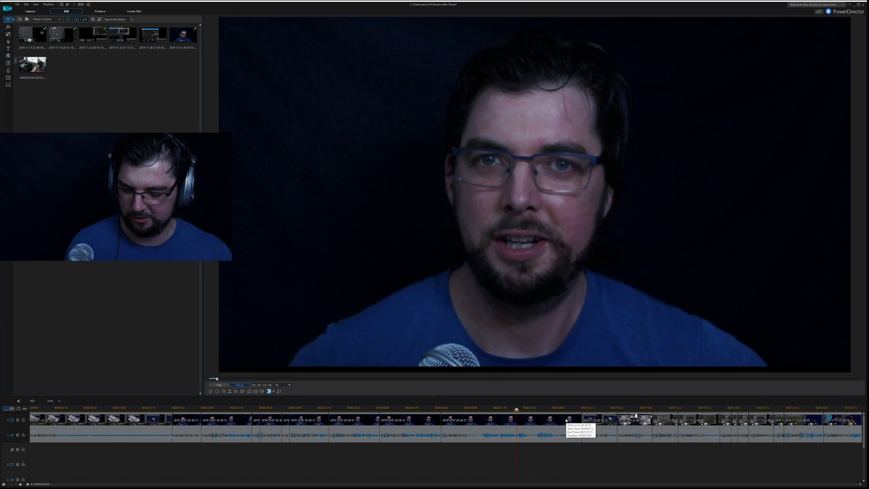
key(space)
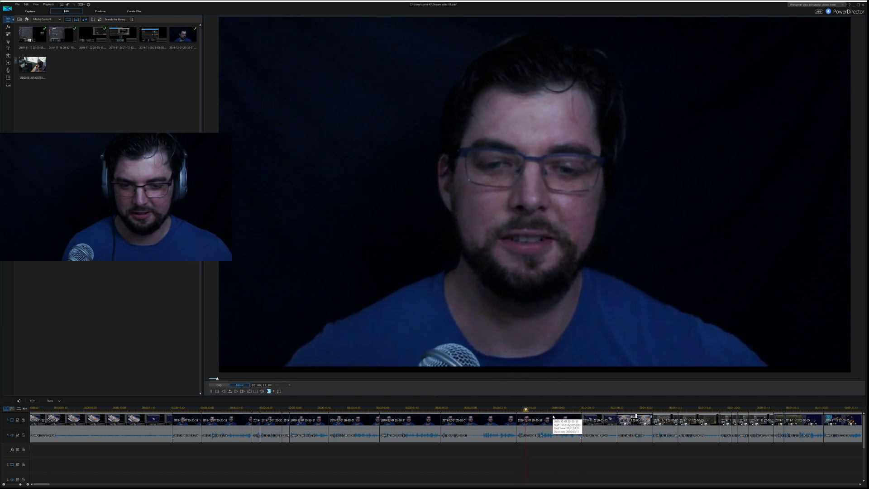
key(space)
key(space)
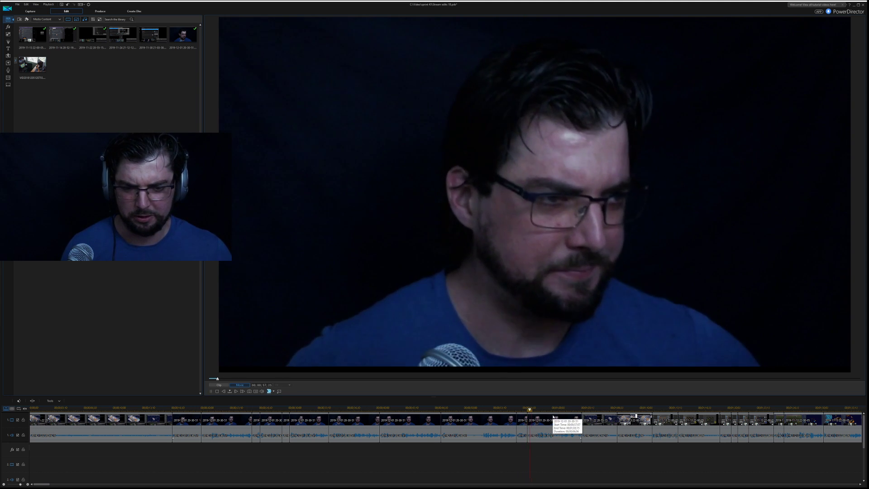
Cut out the short pause just past the latest split in the last webcam segment and replay from the preceding segment.
click(535, 409)
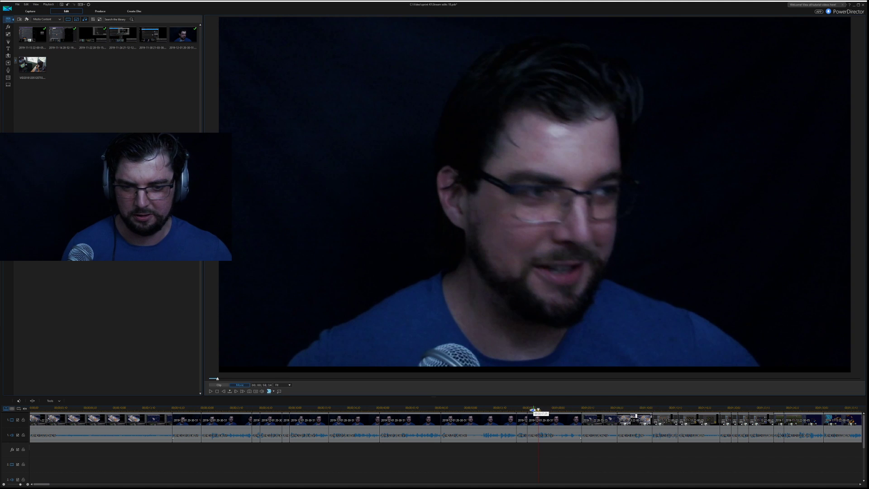
click(533, 409)
key(space)
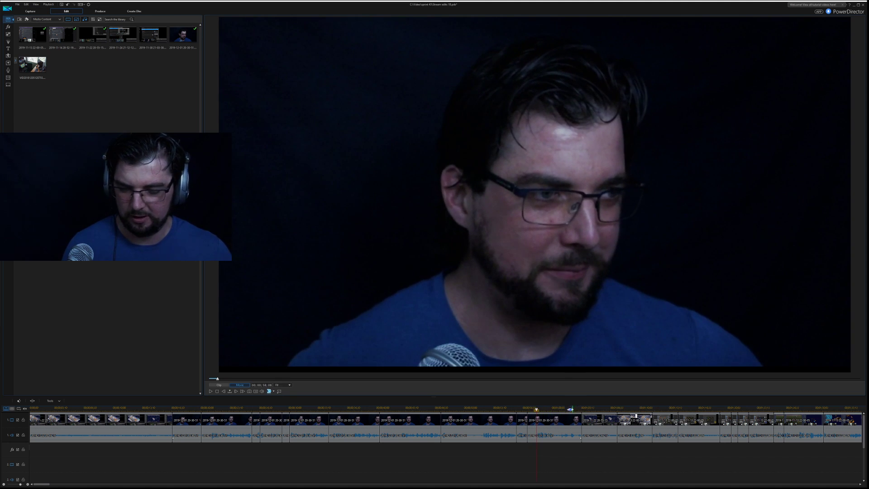
click(531, 423)
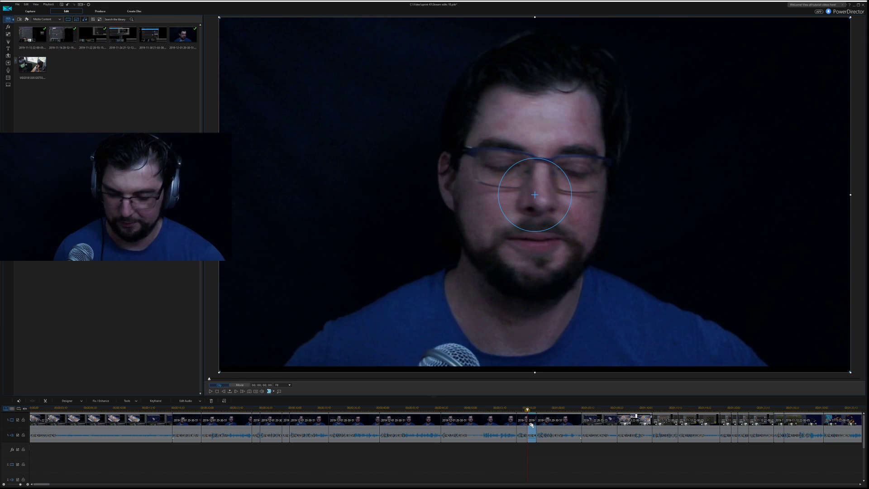
key(Delete)
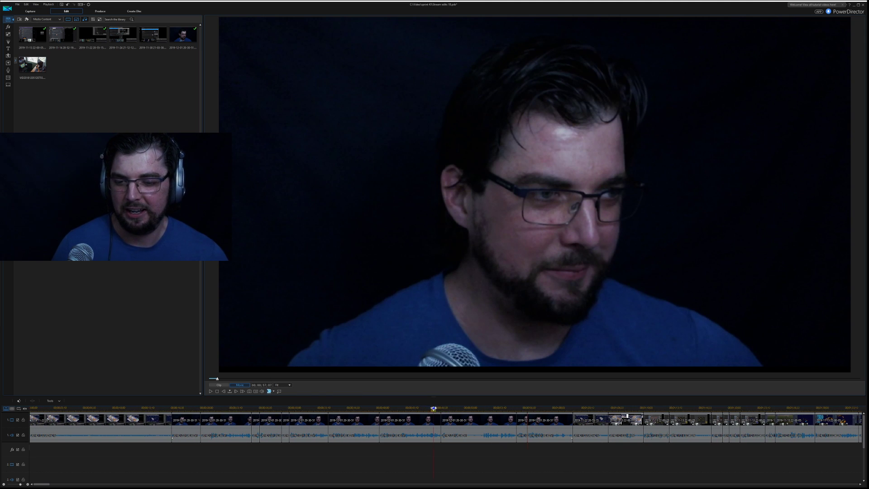
click(434, 409)
key(space)
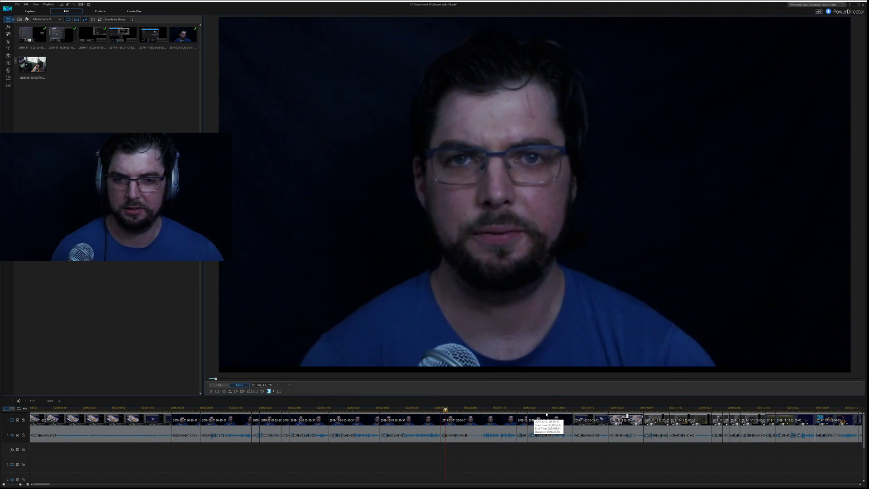
Delete the unwanted webcam segment just past the latest join and play back from the preceding segment.
click(496, 424)
key(Delete)
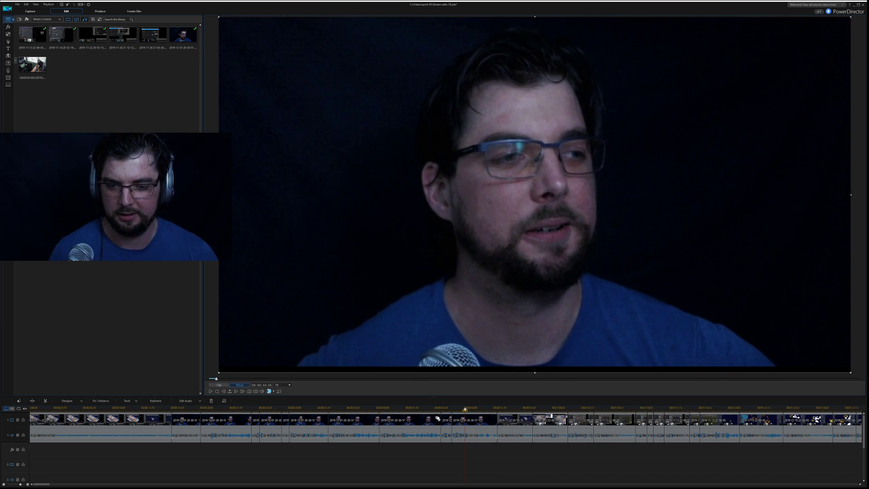
click(436, 421)
click(430, 409)
key(space)
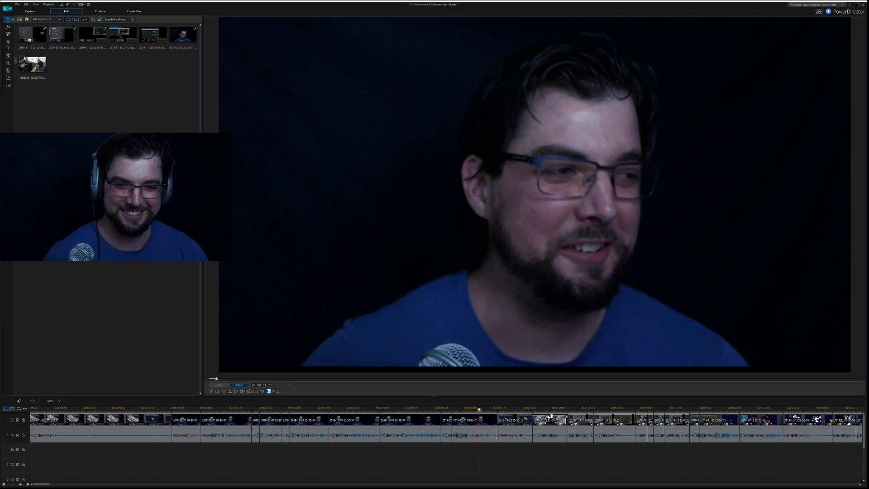
key(space)
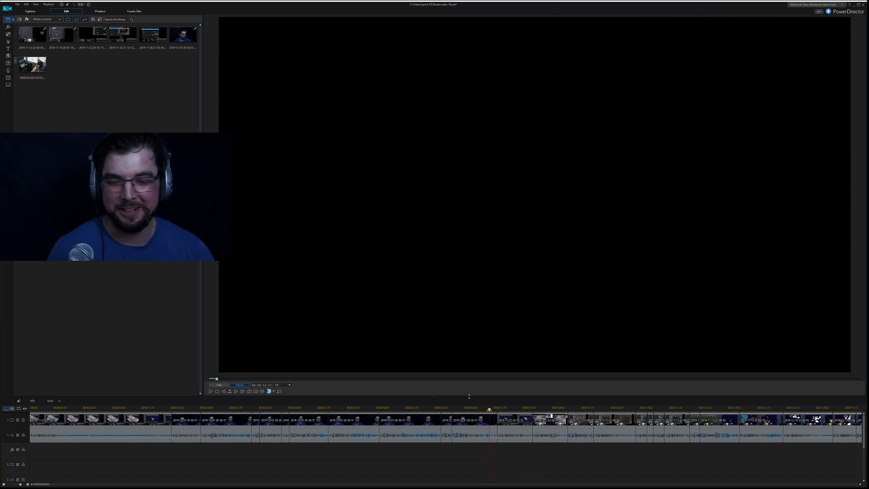
Replay the last webcam segment, split it where the closing speech ends and delete the leftover tail.
click(444, 410)
key(space)
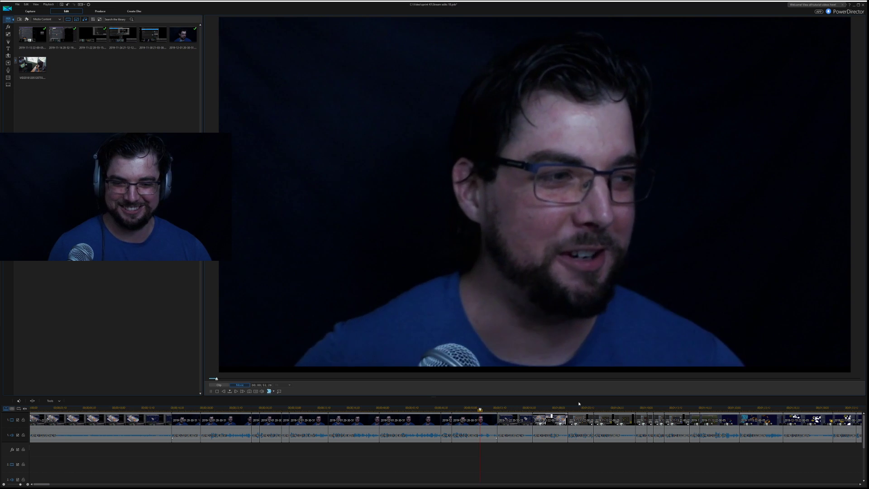
key(space)
key(ctrl+t)
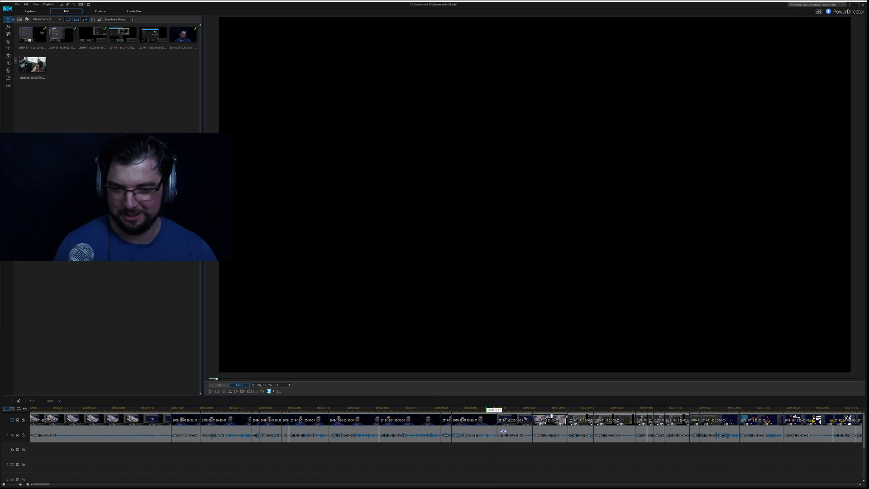
click(495, 427)
key(Delete)
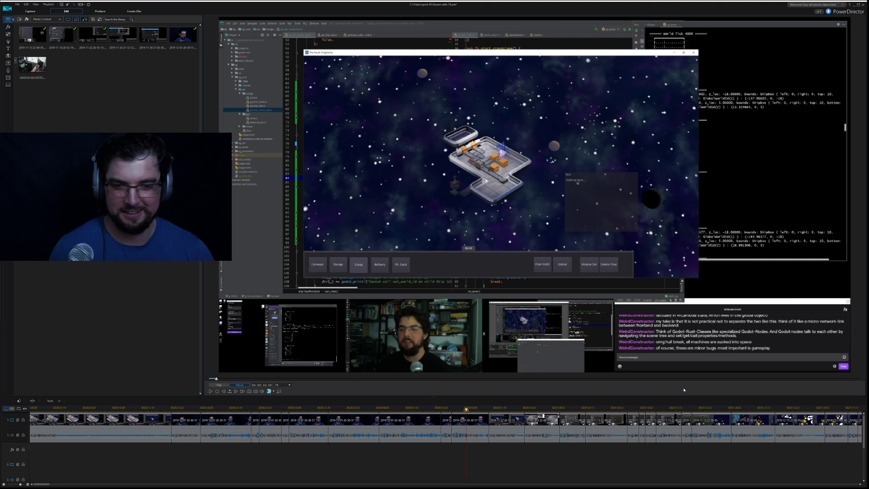
Play the end of the webcam footage across the join into the gameplay footage.
key(space)
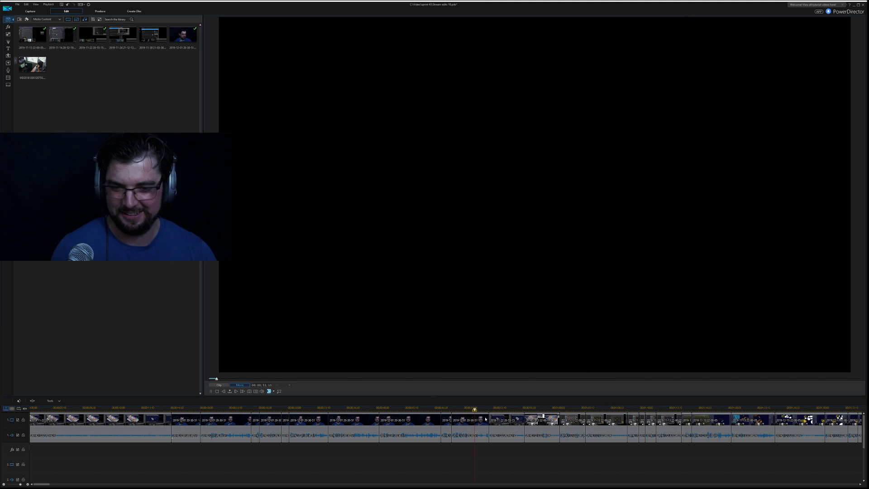
click(445, 408)
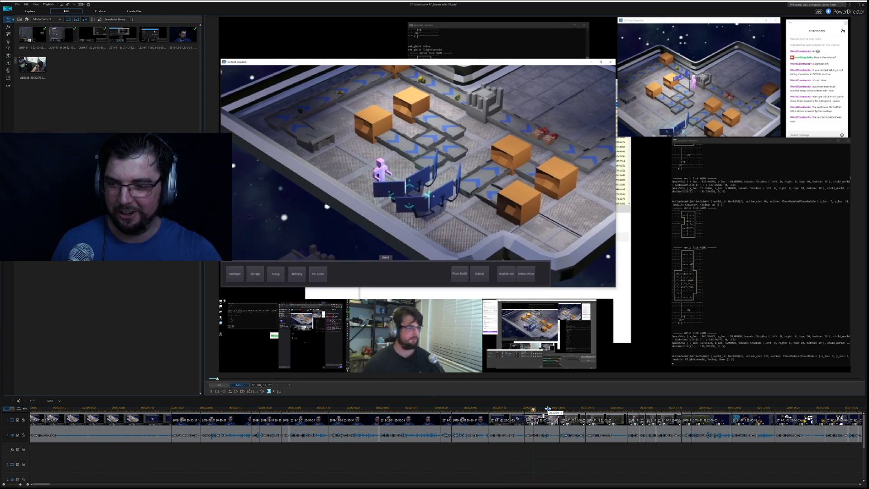
key(space)
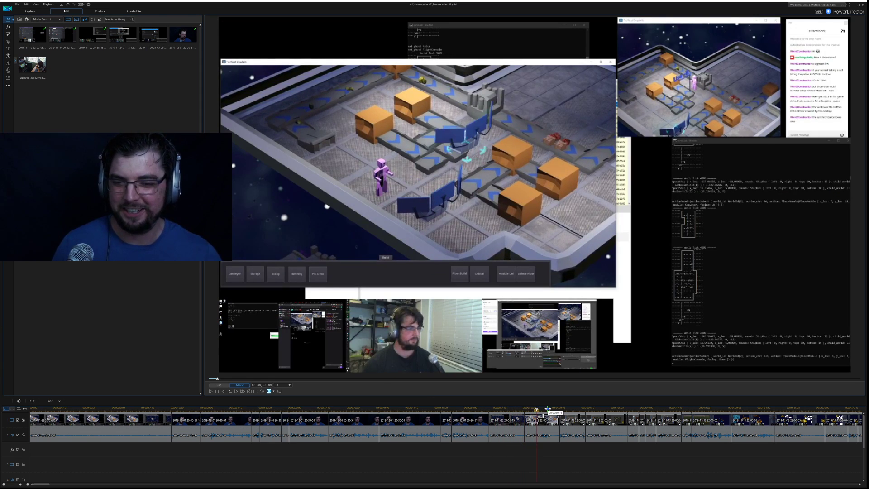
Move the spaceship gameplay clip from behind the webcam footage to just before its first segment, using Insert and Move All Clips.
click(513, 425)
drag(189, 430, 195, 431)
click(206, 475)
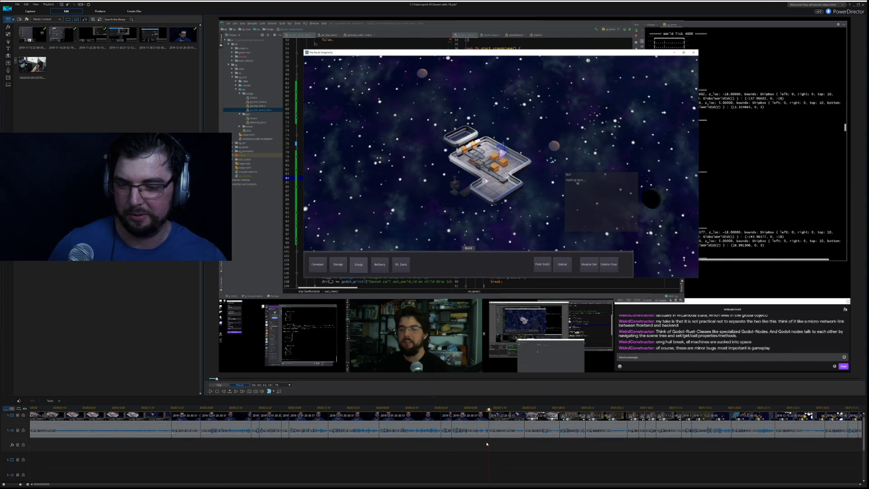
click(194, 430)
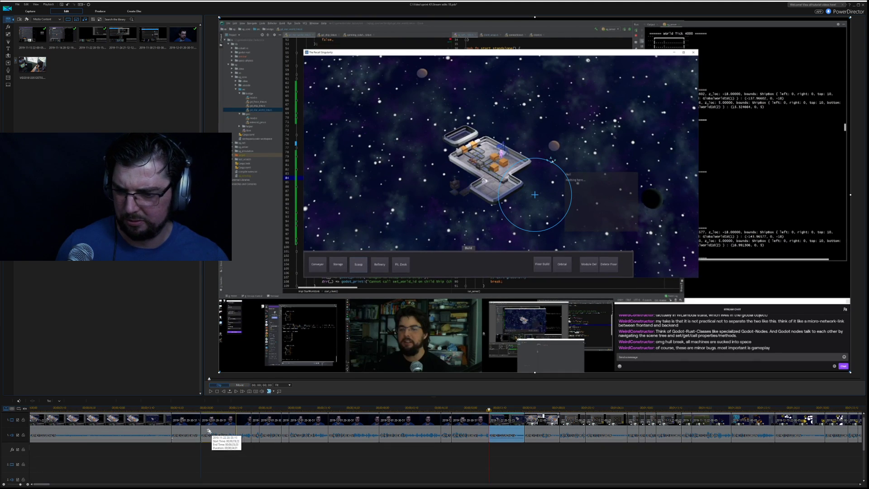
drag(192, 427, 195, 429)
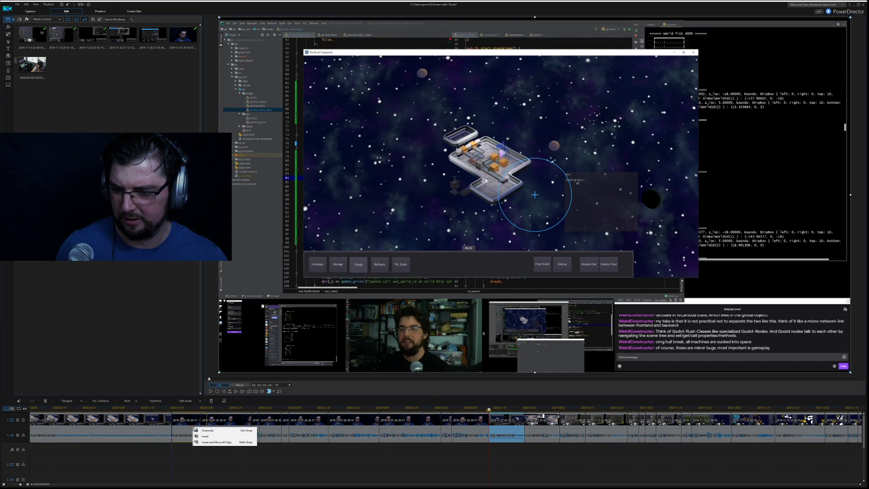
click(219, 443)
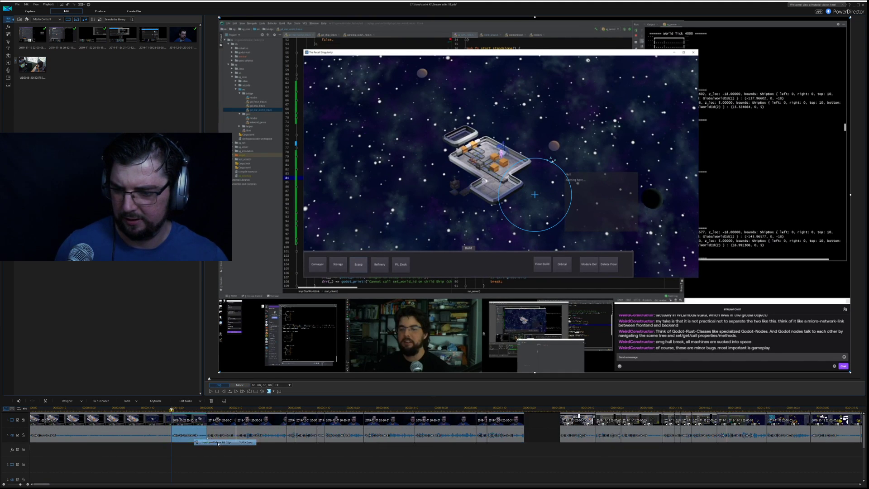
Review the new opening join, delete the first webcam segment and close the gap left behind the webcam footage.
click(166, 410)
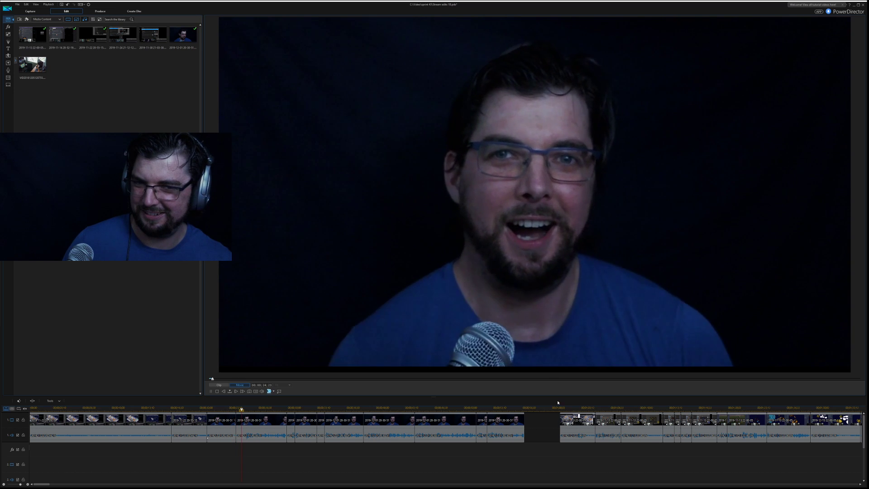
click(216, 424)
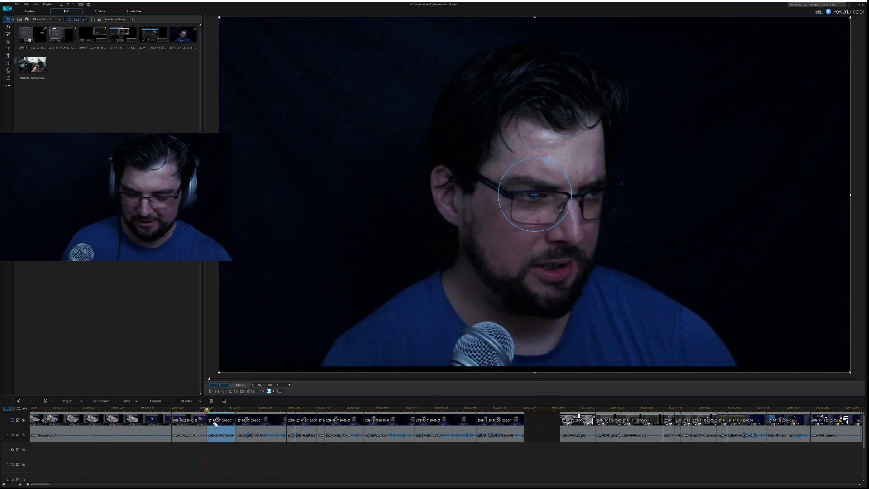
key(Delete)
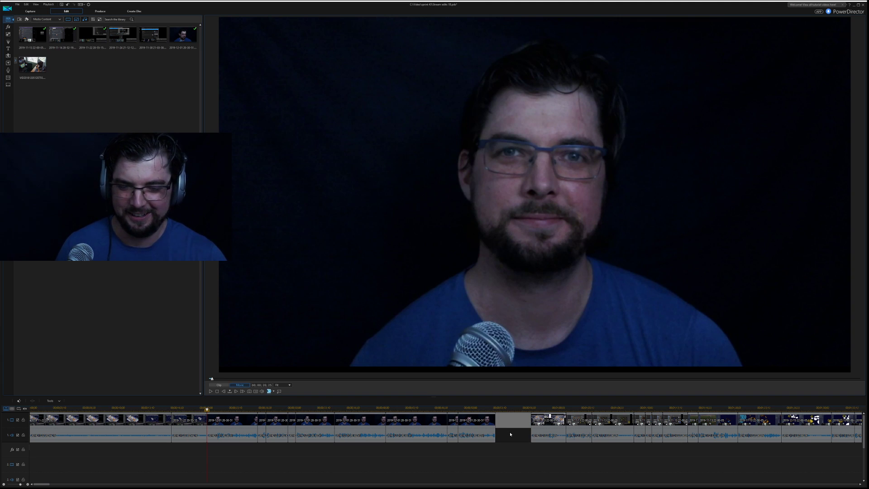
key(Delete)
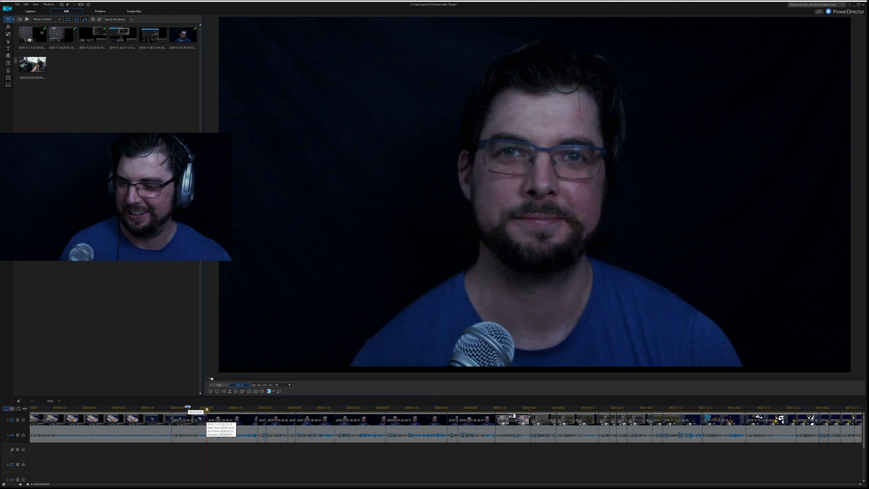
Replay the join into the webcam footage and move all webcam segments straight down to the second video track.
click(189, 409)
key(space)
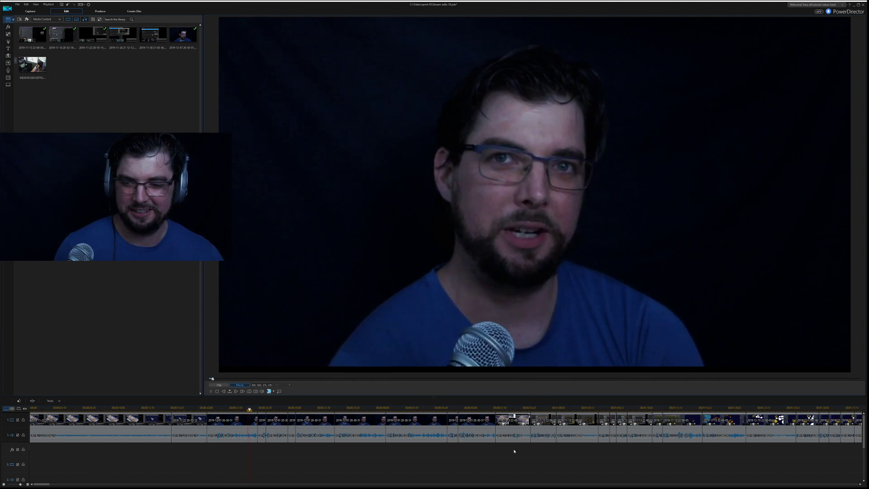
key(space)
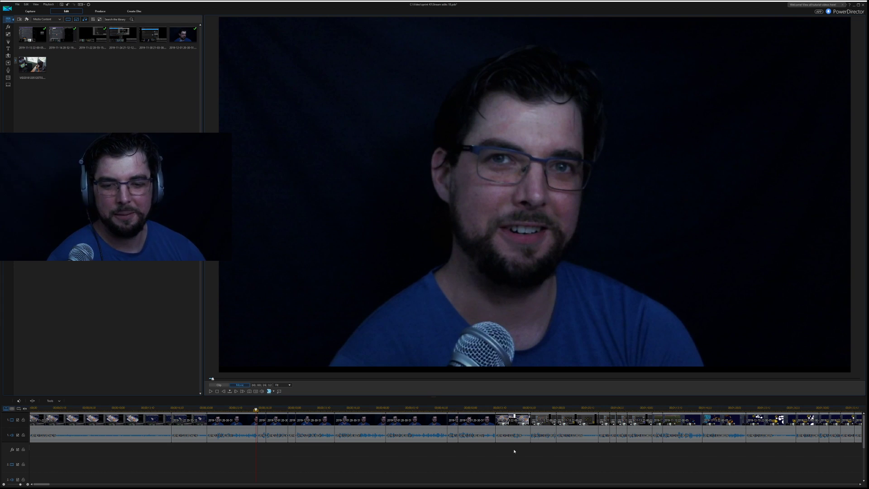
drag(482, 455, 265, 464)
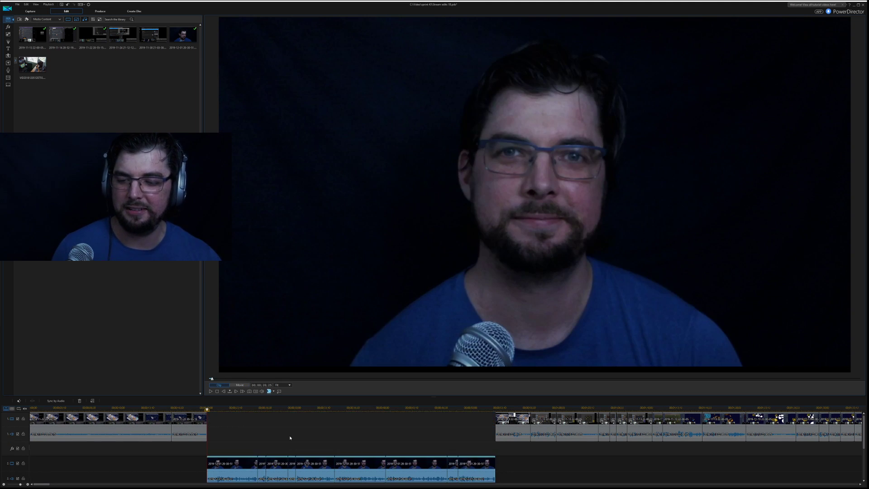
Play the webcam segments on the second track from just before their start, pausing partway through to review them.
click(196, 407)
key(space)
click(343, 426)
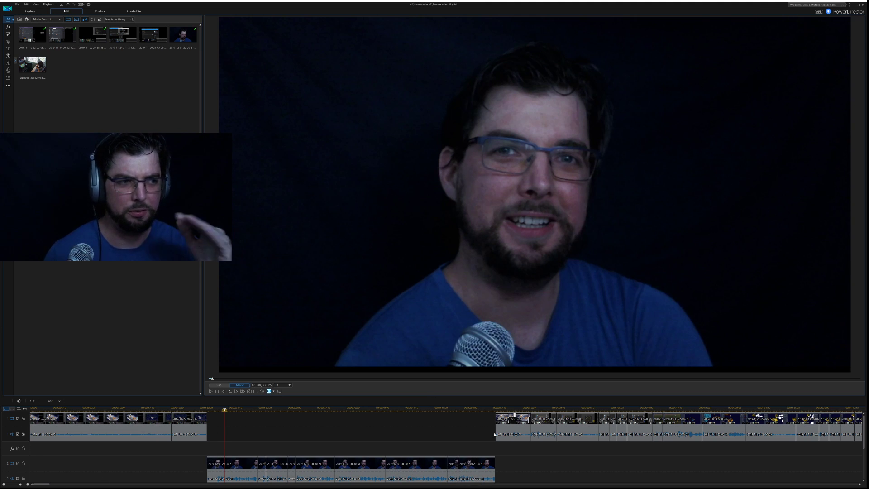
key(space)
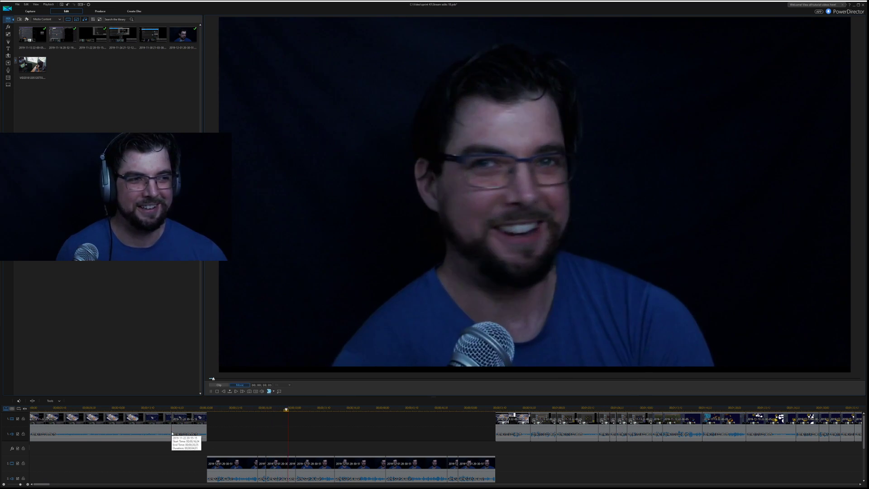
key(space)
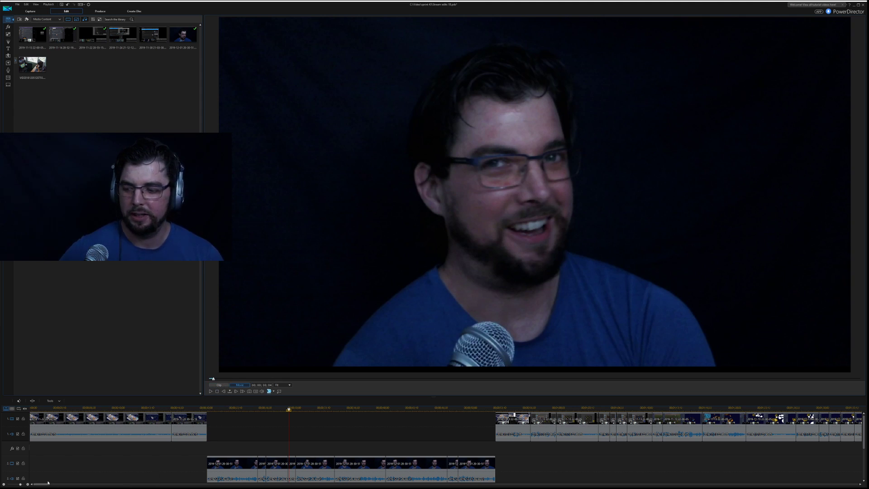
key(space)
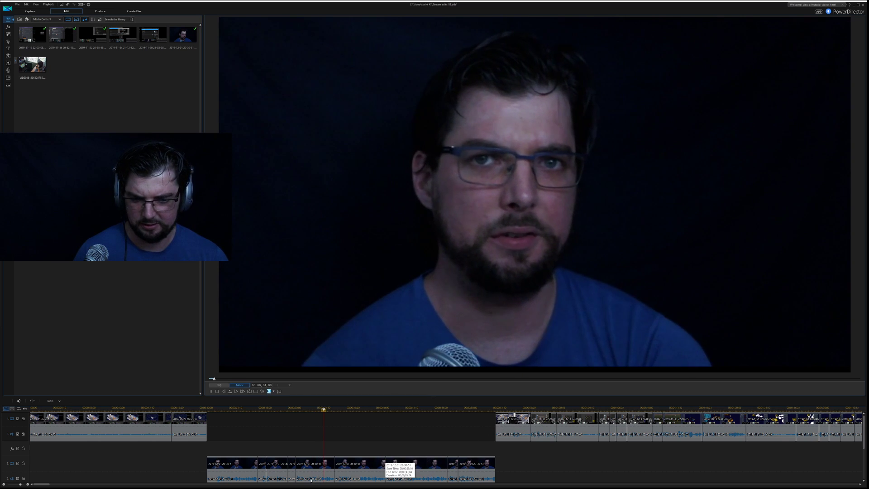
key(space)
Play the short code-editor clips further along the first track and remove them with Cut, Fill Gap, and Move All Clips.
drag(41, 485, 62, 485)
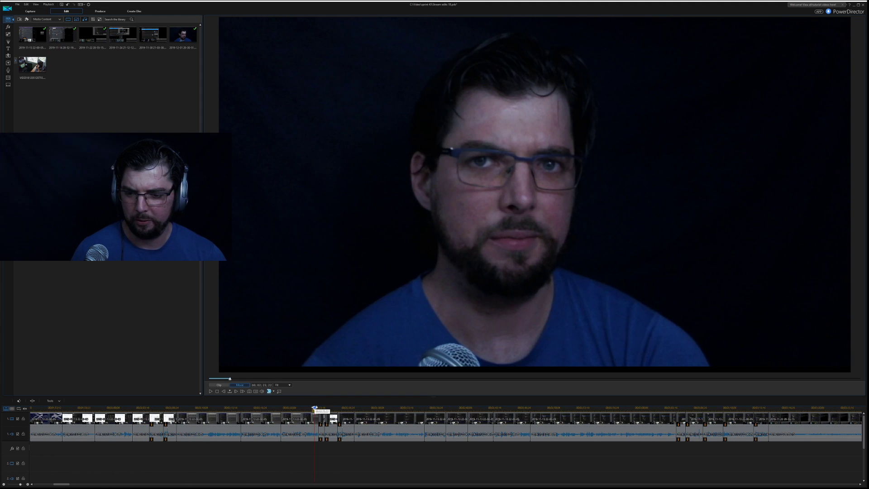
key(space)
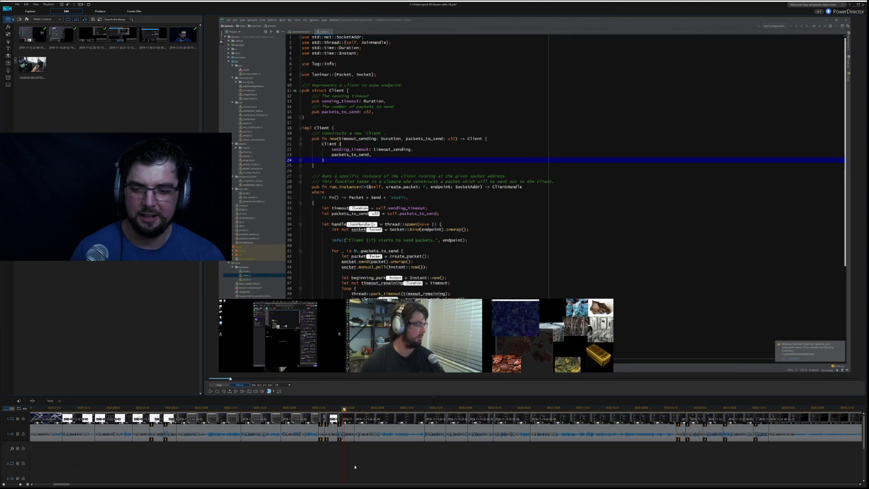
drag(352, 460, 321, 416)
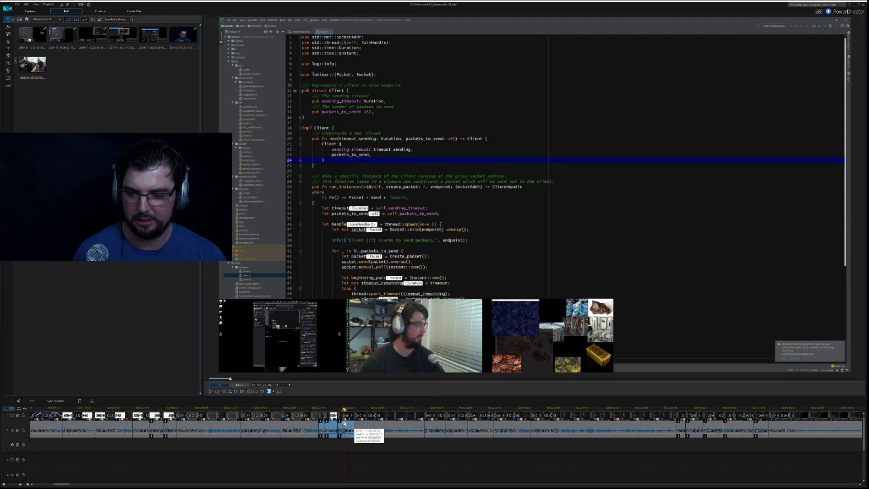
key(ctrl+x)
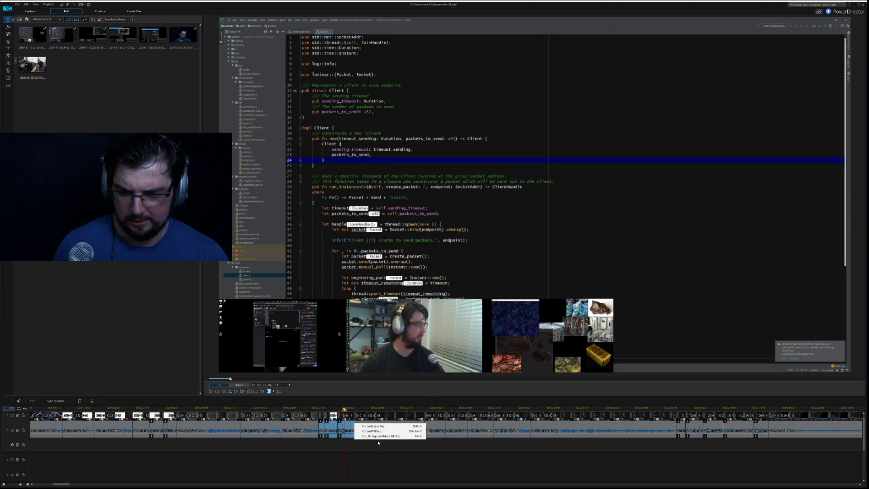
click(388, 436)
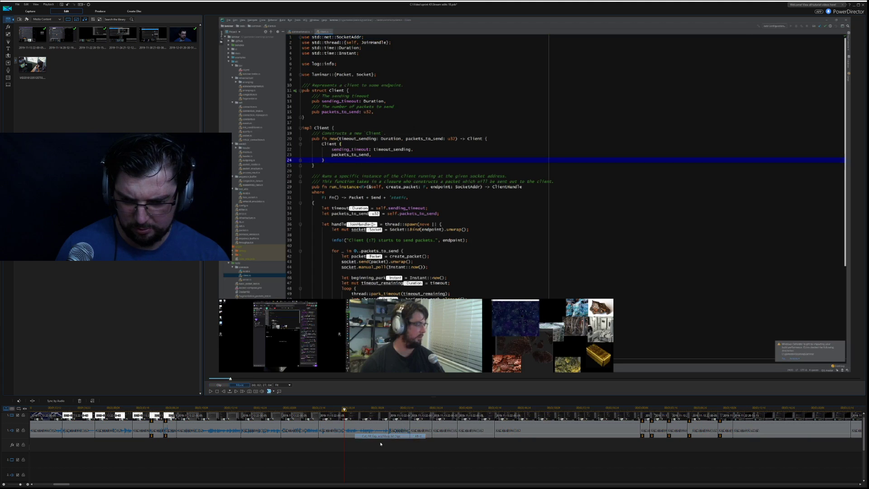
Try to paste the cut clips into the gap above the webcam segments, cancel the insertion and undo the cut.
scroll(136, 471, up, 5)
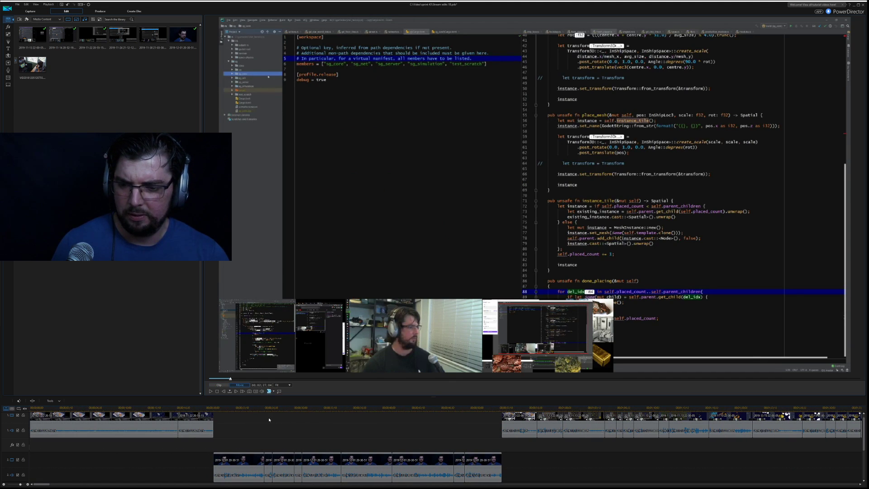
click(268, 420)
drag(269, 465, 447, 414)
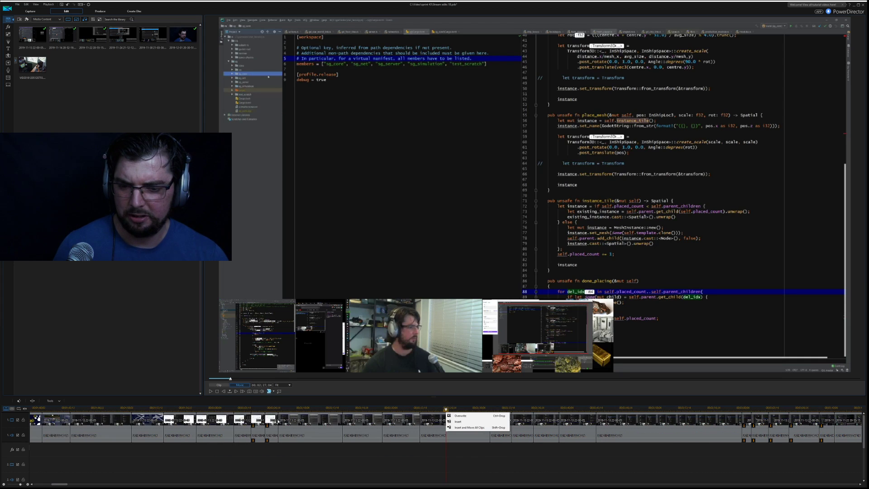
click(367, 447)
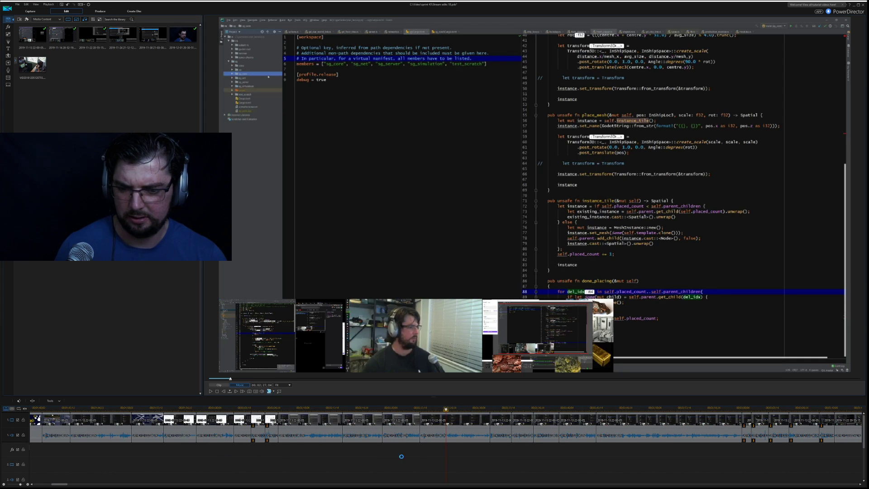
click(438, 427)
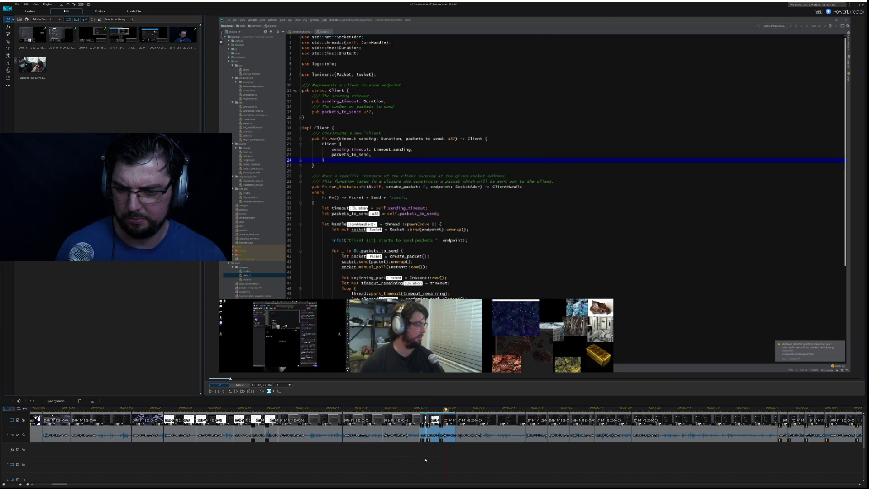
Move the short code-editor clips back along the first track into the gap above the webcam segments.
scroll(457, 458, down, 2)
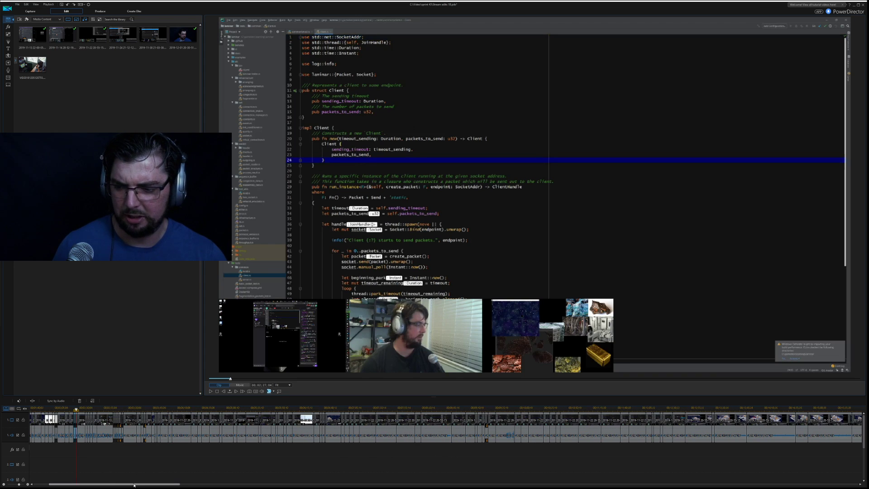
drag(115, 486, 88, 486)
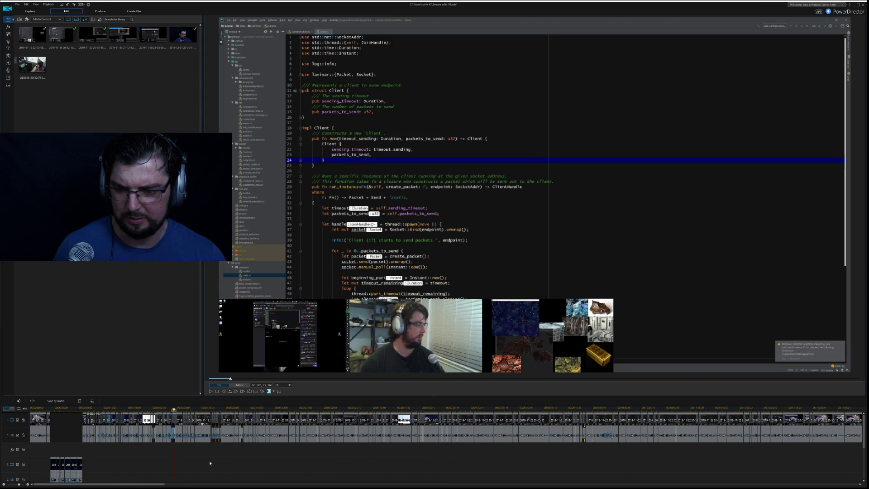
scroll(210, 463, up, 2)
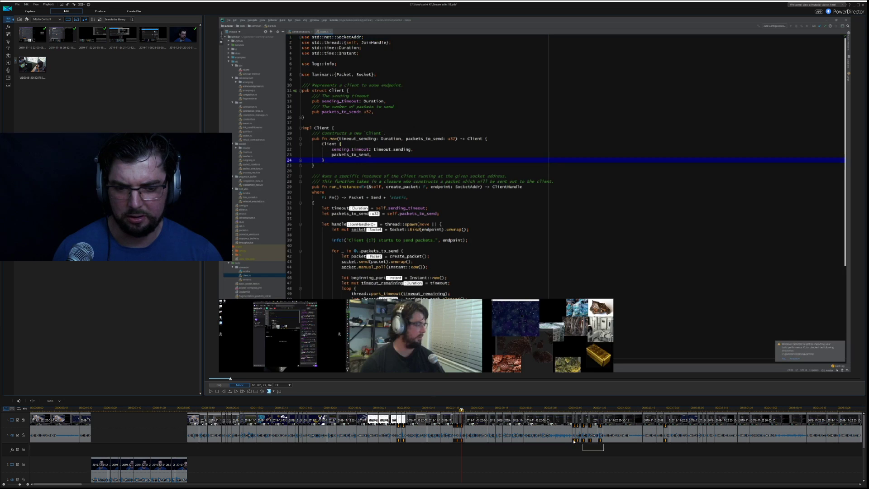
click(463, 436)
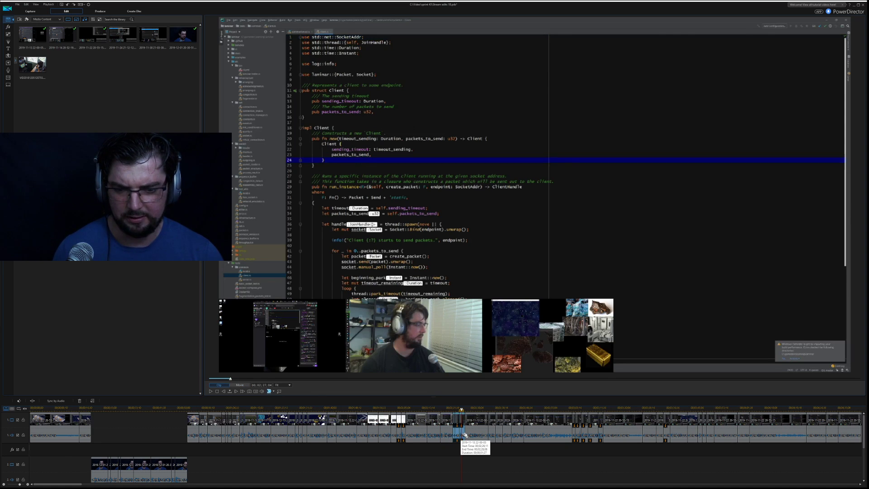
drag(459, 436, 111, 436)
scroll(227, 460, up, 3)
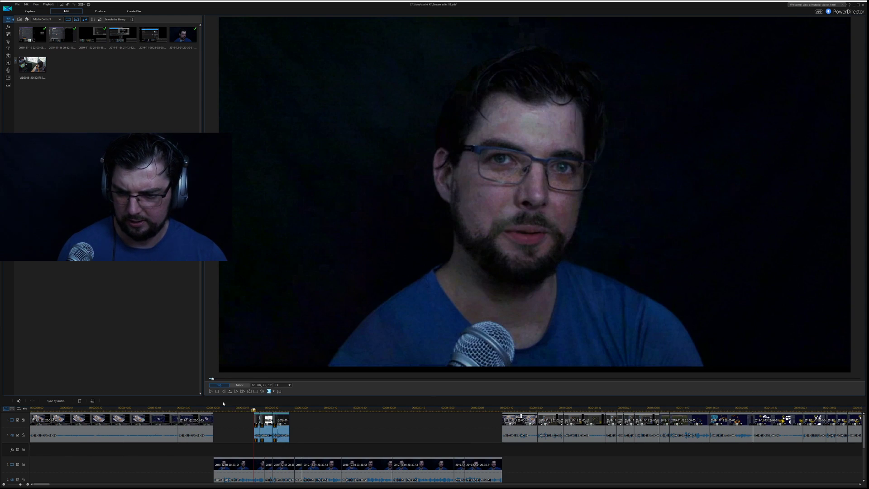
Play the timeline from just before the webcam segments through the inserted code-editor clips to review how they cover the webcam.
click(208, 407)
key(space)
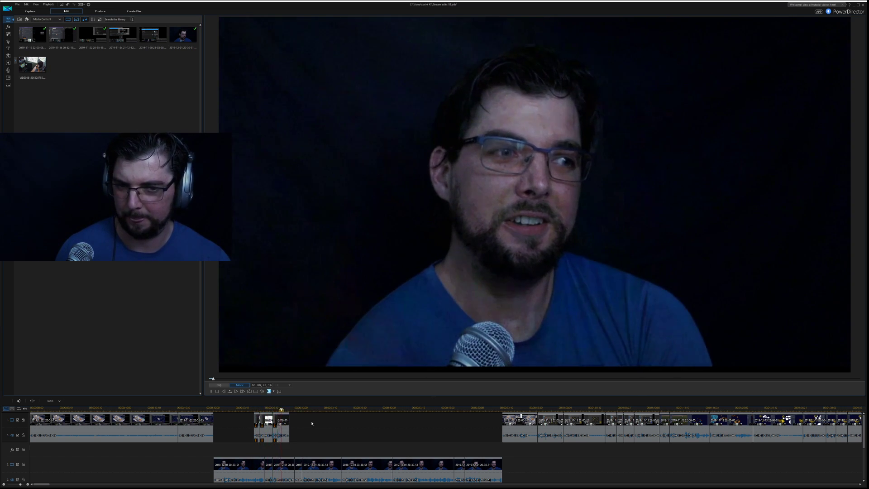
key(space)
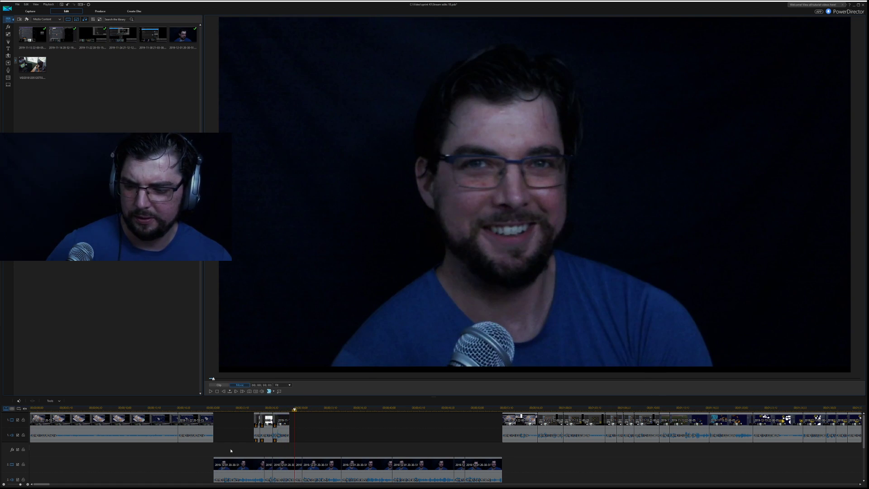
Move the code-editor clips to the second track past the end of the webcam segments, and return the webcam segments to the first track.
drag(306, 436, 245, 421)
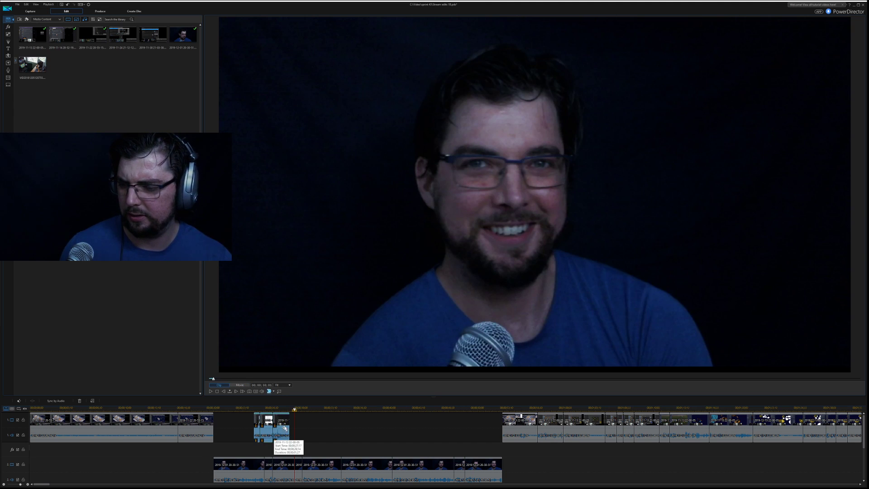
click(228, 459)
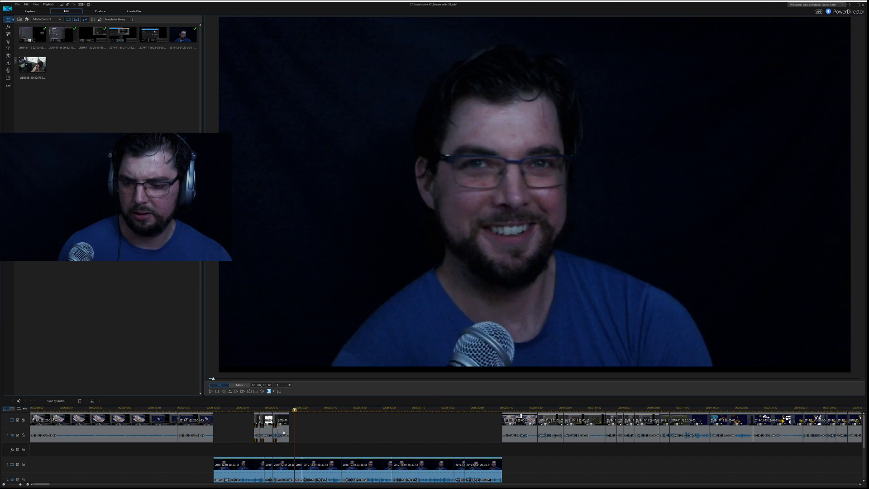
drag(238, 425, 324, 438)
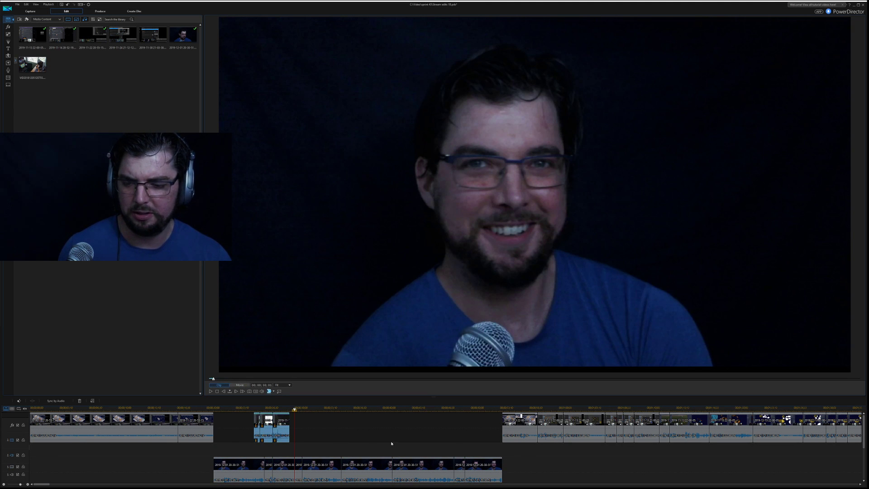
mouse_move(284, 428)
mouse_down()
mouse_move(563, 467)
mouse_move(202, 455)
mouse_move(520, 474)
mouse_up()
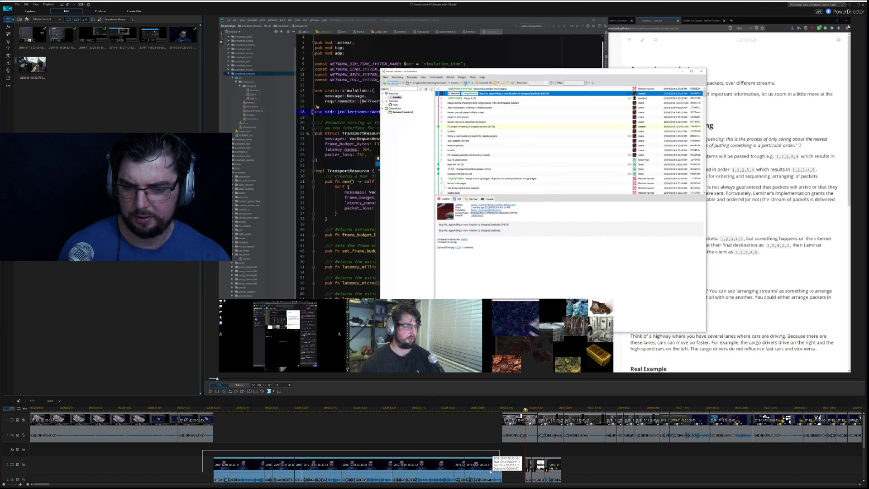
drag(496, 466, 492, 433)
Slide the code-editor clips back along the second track to sit beneath the early webcam segments.
drag(521, 470, 606, 471)
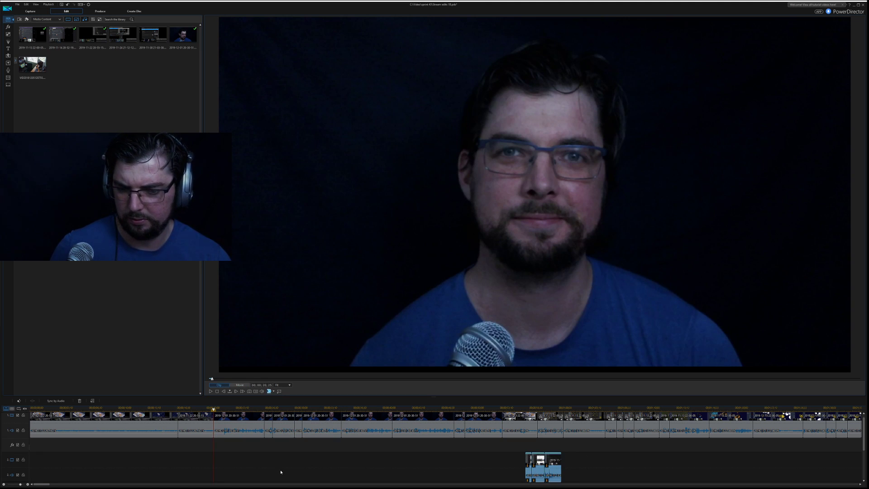
click(493, 456)
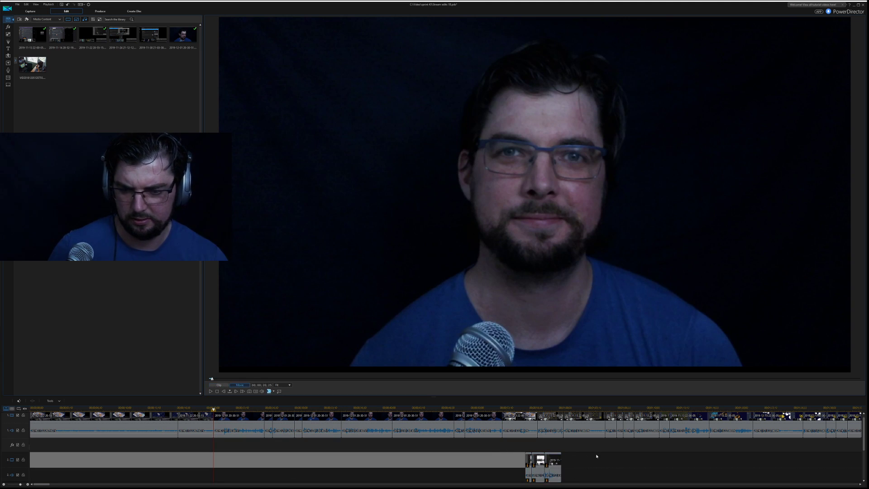
click(619, 458)
drag(543, 471, 275, 473)
click(255, 411)
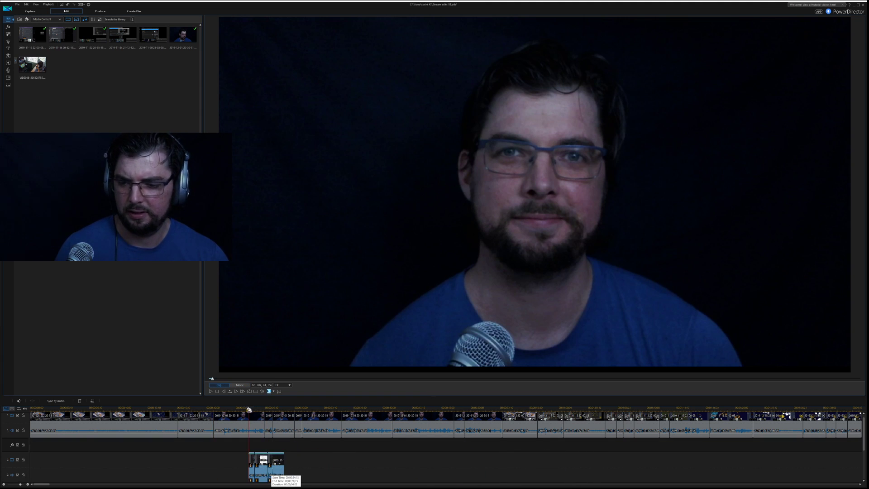
Play the overlaid clips, spread them apart along the second track, and replay from just before the first one.
key(space)
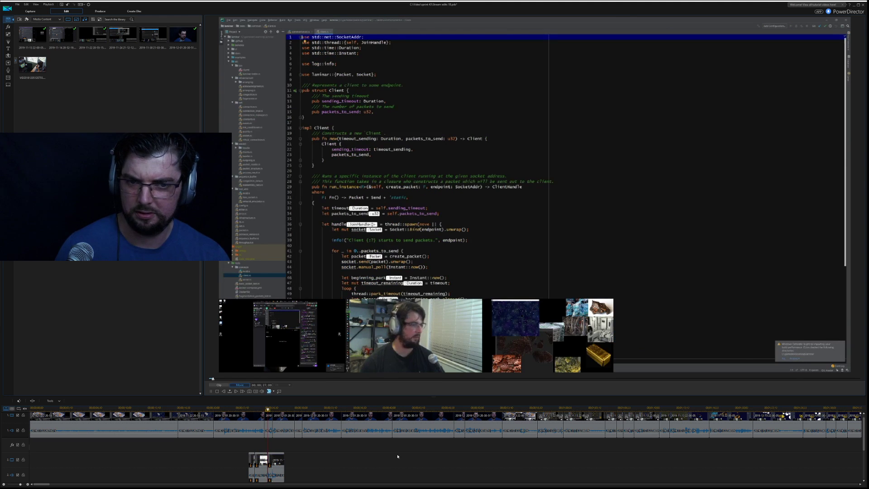
drag(261, 441, 363, 461)
click(306, 464)
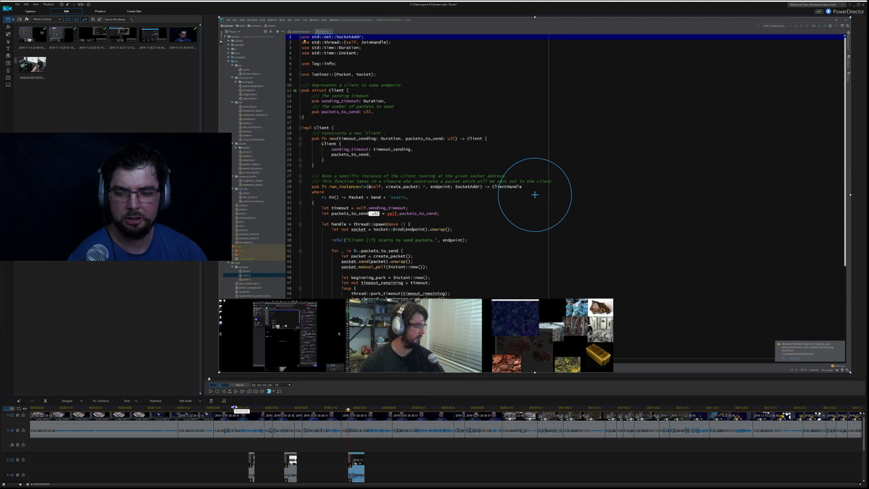
click(234, 408)
key(space)
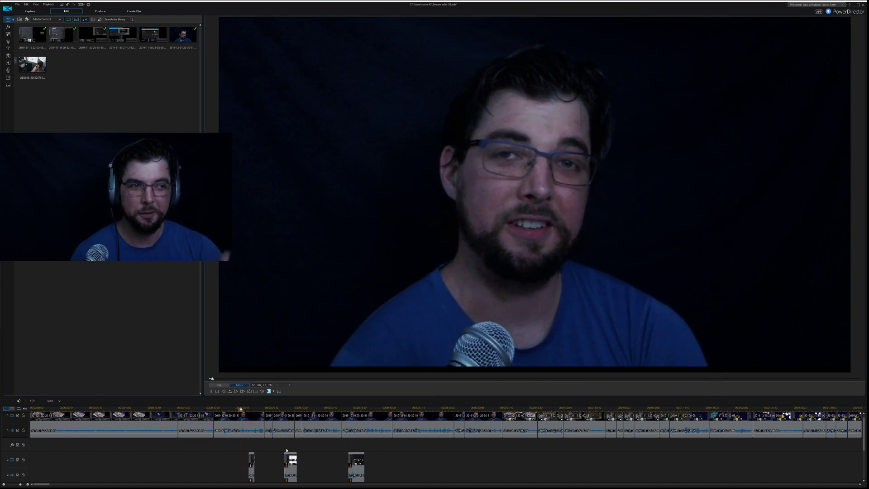
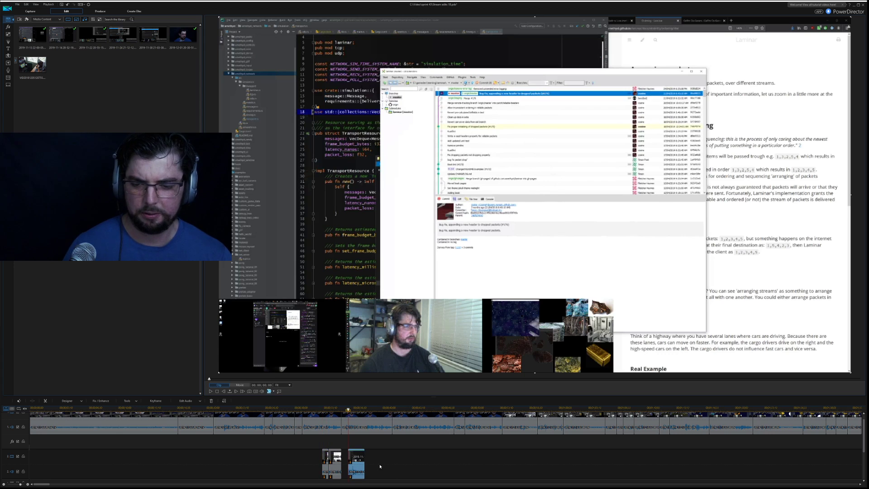
Close the gap before the last code-editor clip on the second track, and play the webcam section from just before the grouped clips.
click(351, 459)
drag(349, 457, 355, 459)
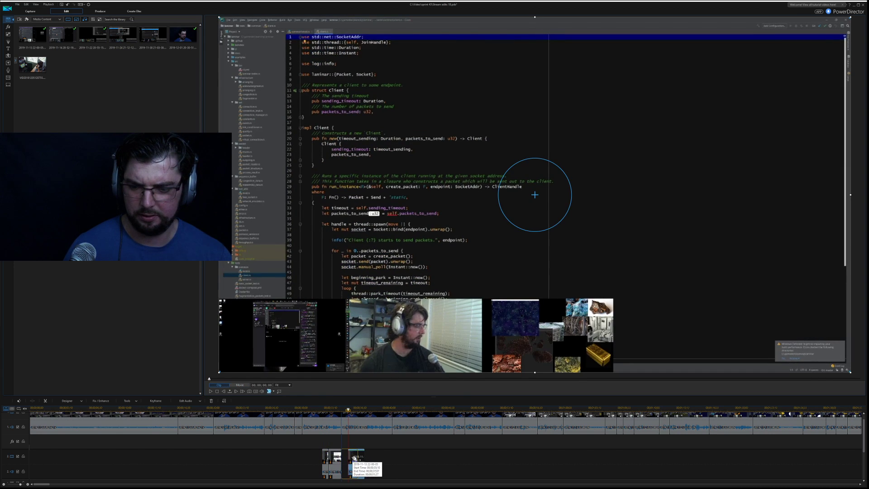
click(312, 408)
key(space)
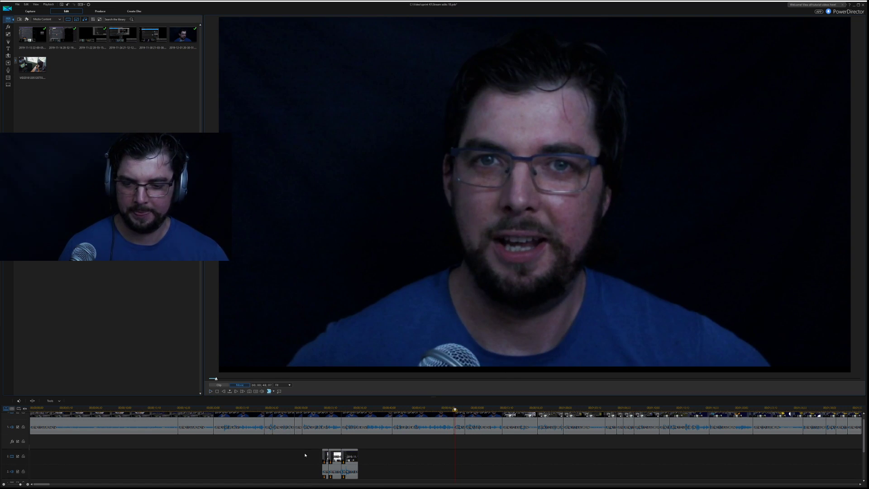
click(418, 470)
key(space)
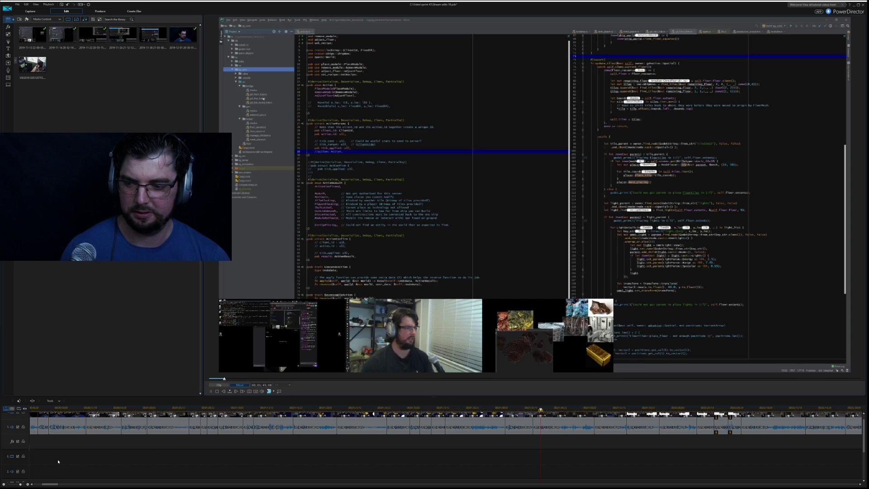
Play the gameplay footage directly after the webcam segments to look for usable cover material.
drag(48, 485, 42, 484)
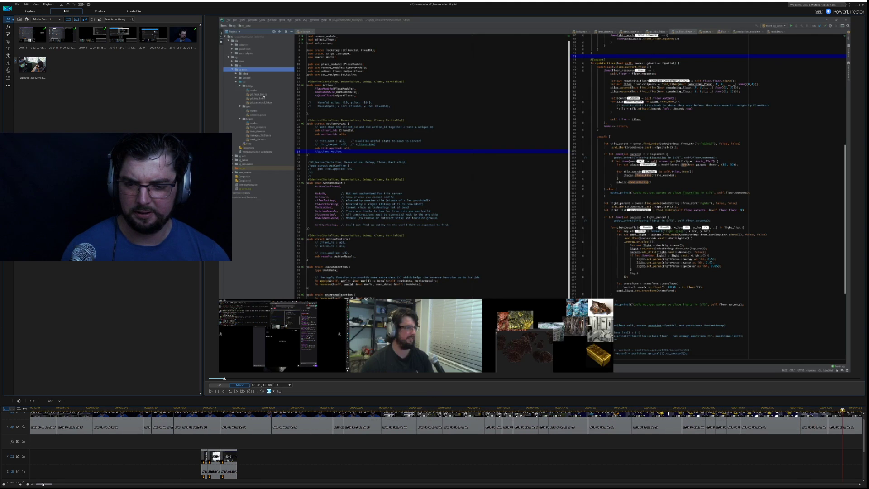
scroll(384, 461, up, 1)
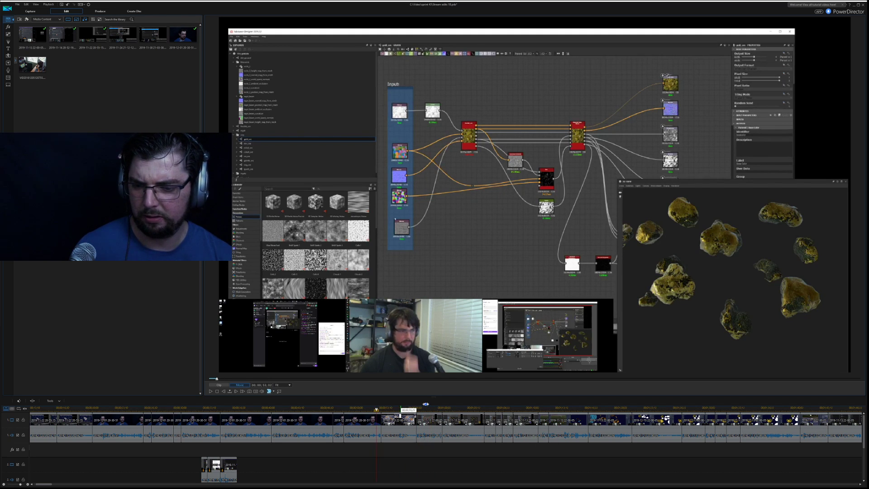
key(space)
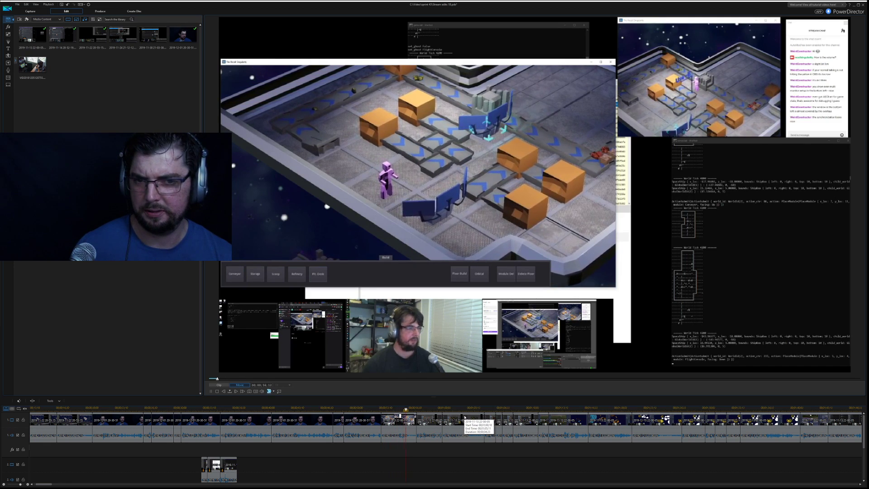
key(space)
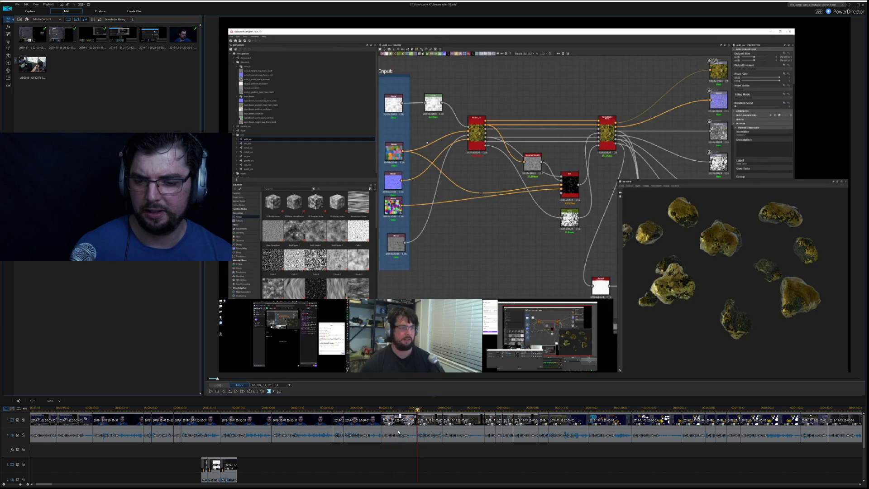
Move the gameplay clip that directly follows the webcam segments down to the second track, beneath the later webcam segments.
click(407, 422)
drag(376, 452, 343, 473)
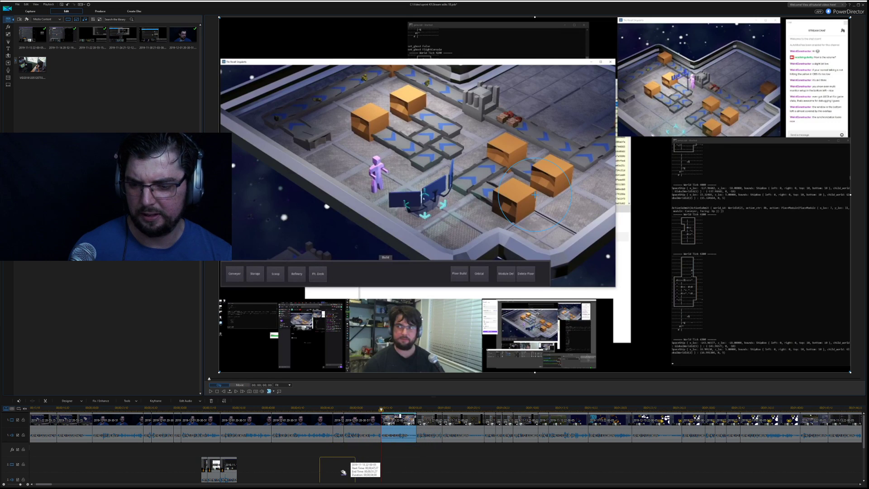
drag(316, 418, 306, 404)
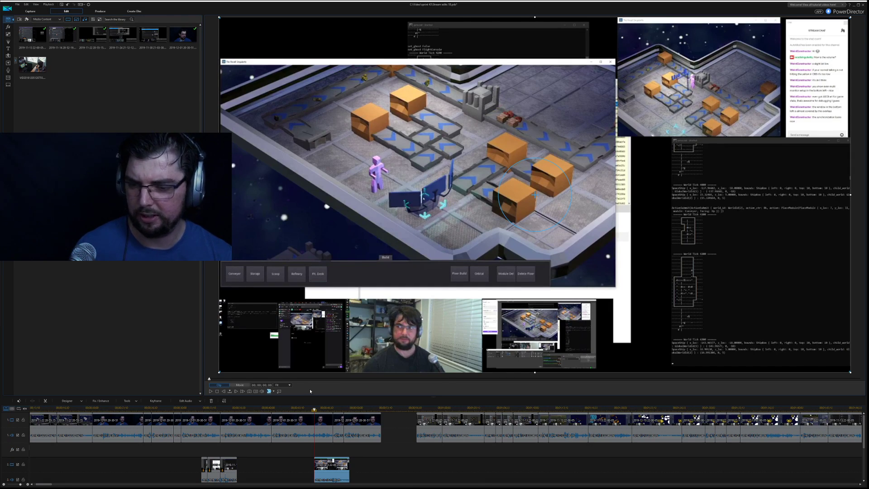
Play from just before the overlaid gameplay clip through the end of the webcam segments to check its placement.
click(289, 409)
key(space)
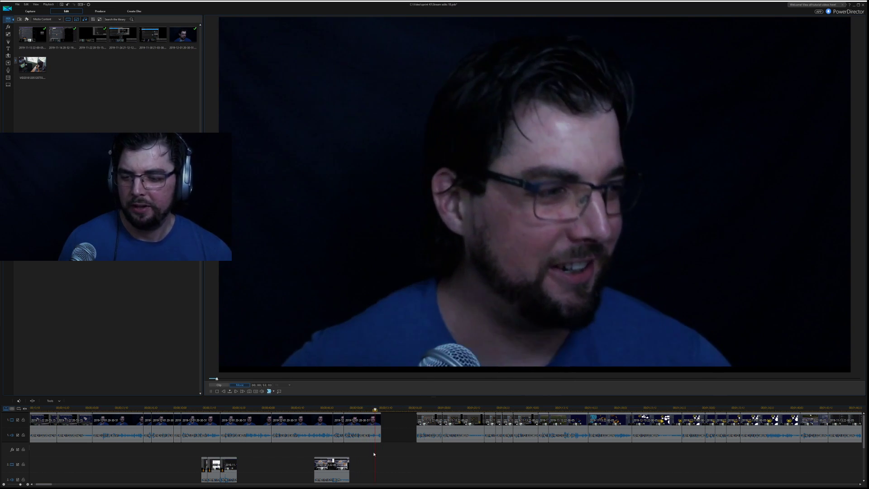
key(space)
scroll(383, 454, down, 1)
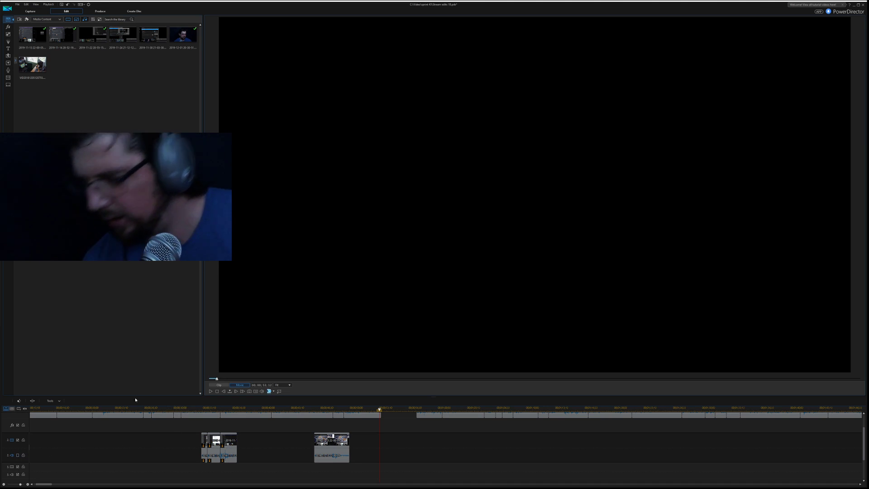
scroll(204, 432, up, 1)
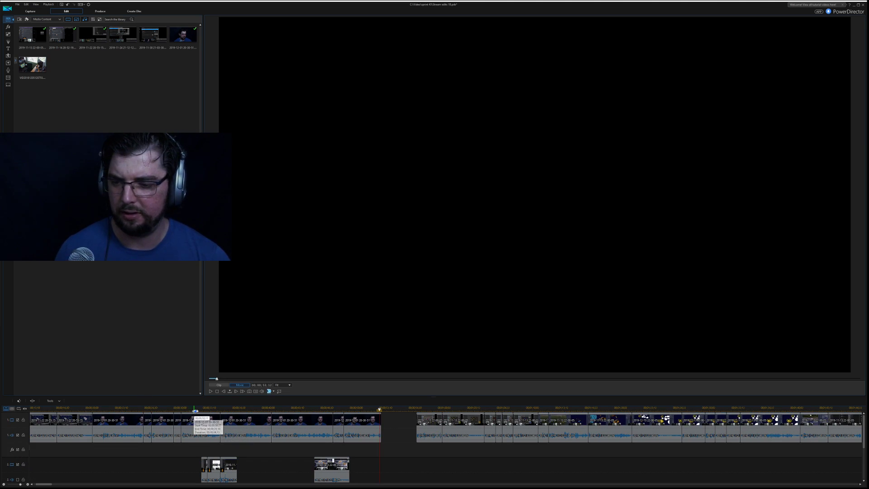
Replay the webcam section from just before the code-editor clips, pausing around the gameplay clip to review both overlays.
drag(195, 410, 194, 410)
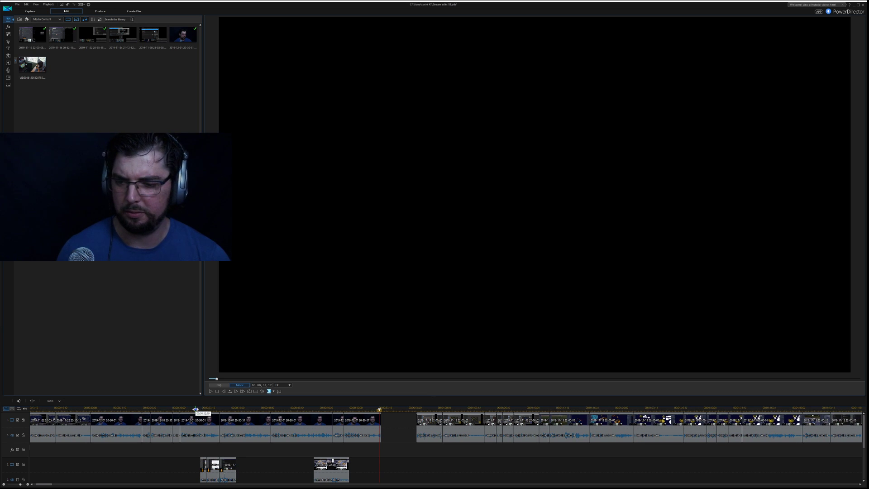
key(space)
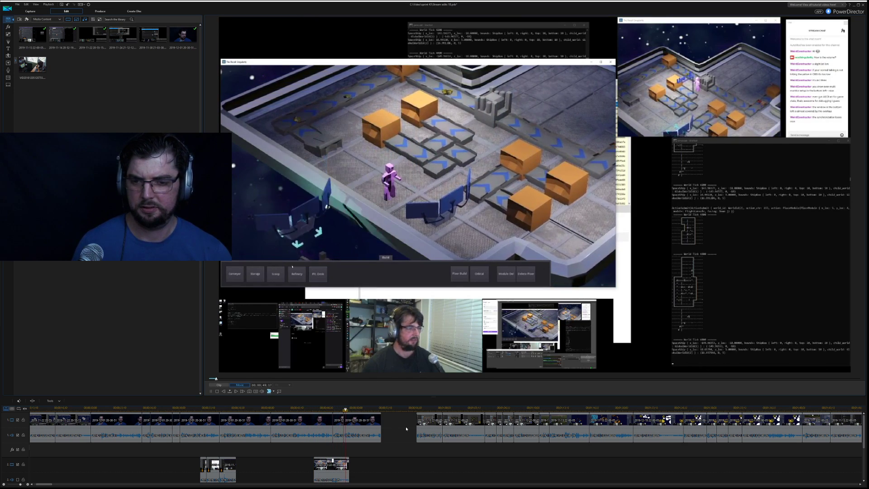
key(space)
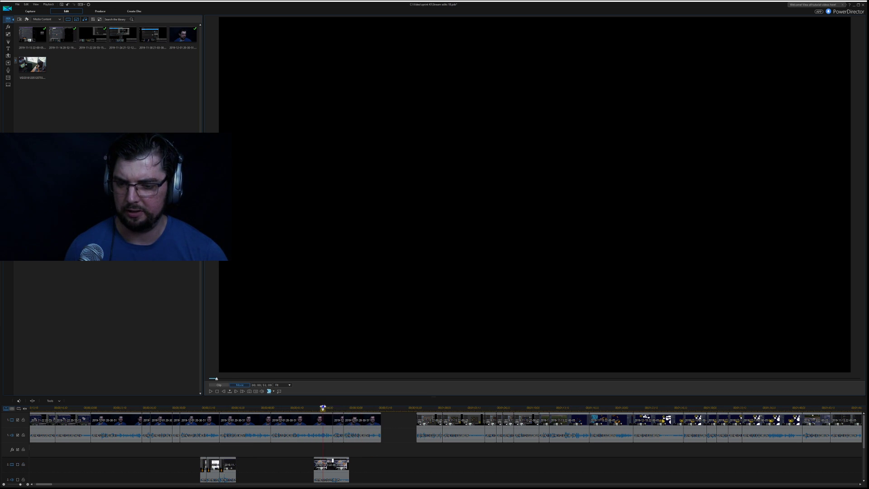
key(space)
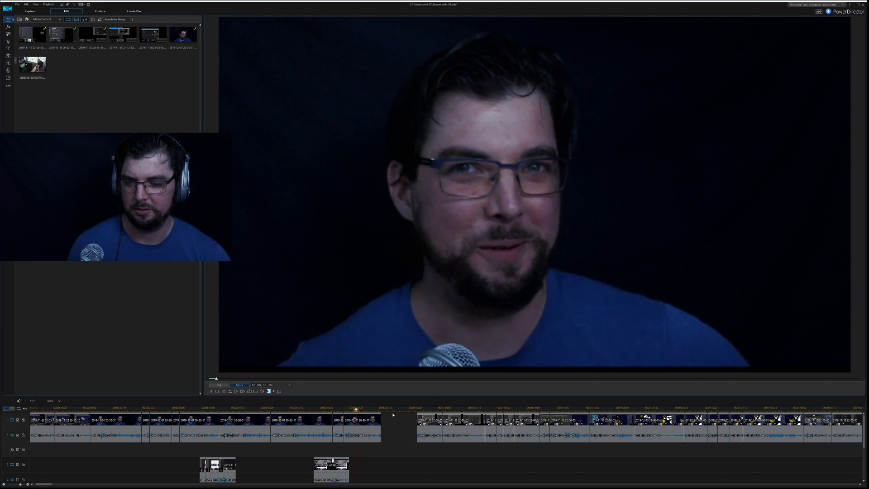
key(space)
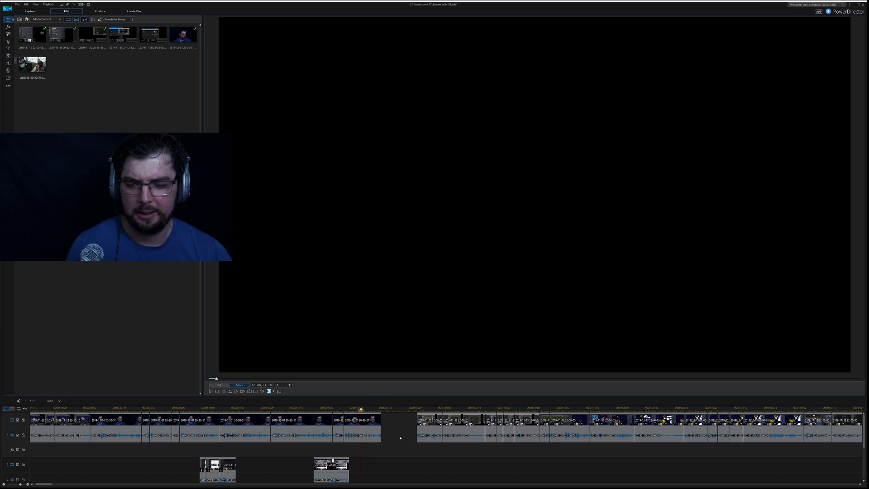
Remove the empty gap after the webcam segments on the first track and play the following footage up to the 3D rock clips.
click(402, 423)
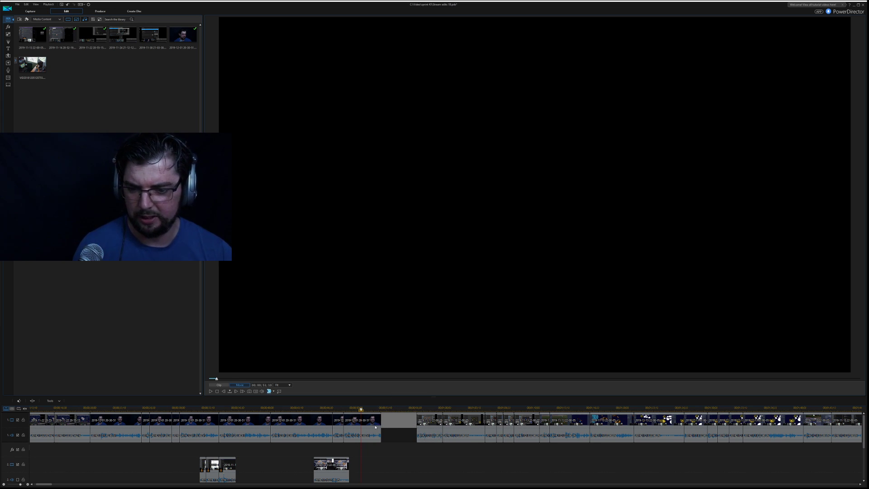
key(Delete)
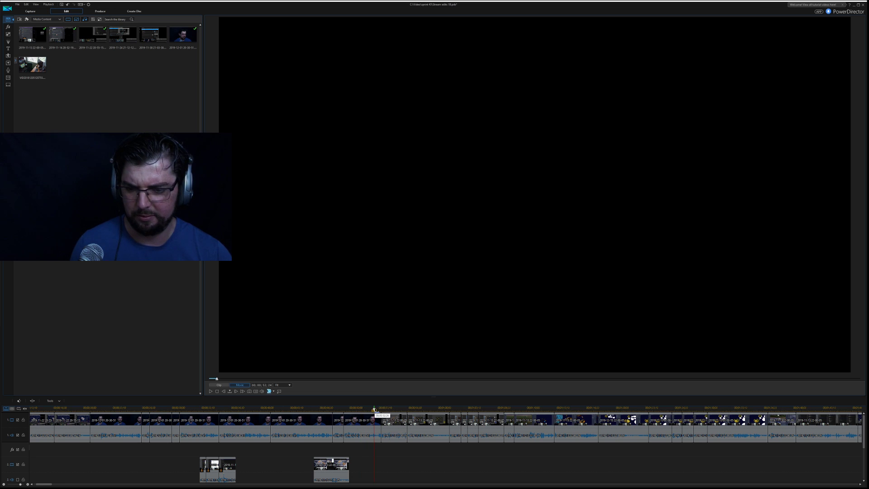
key(space)
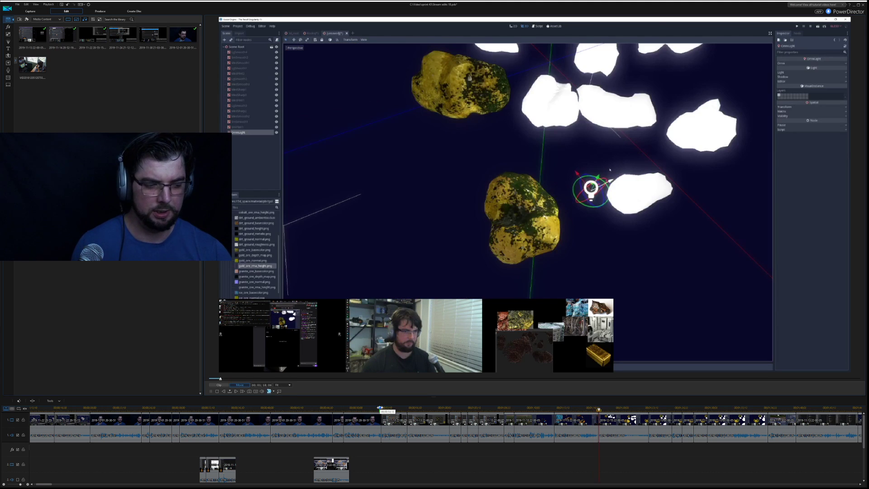
key(space)
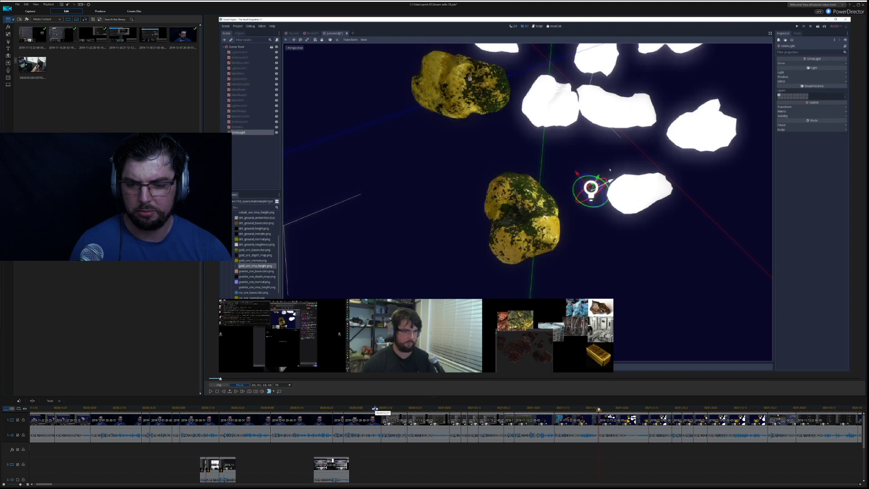
click(375, 409)
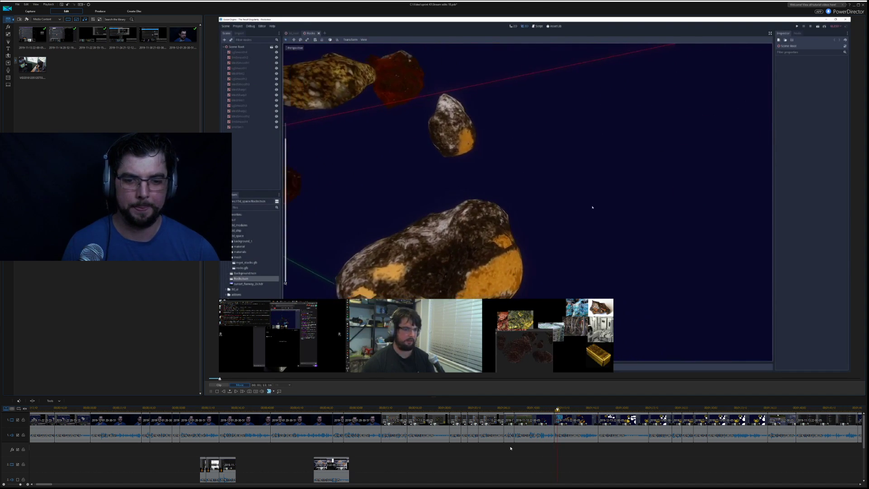
key(space)
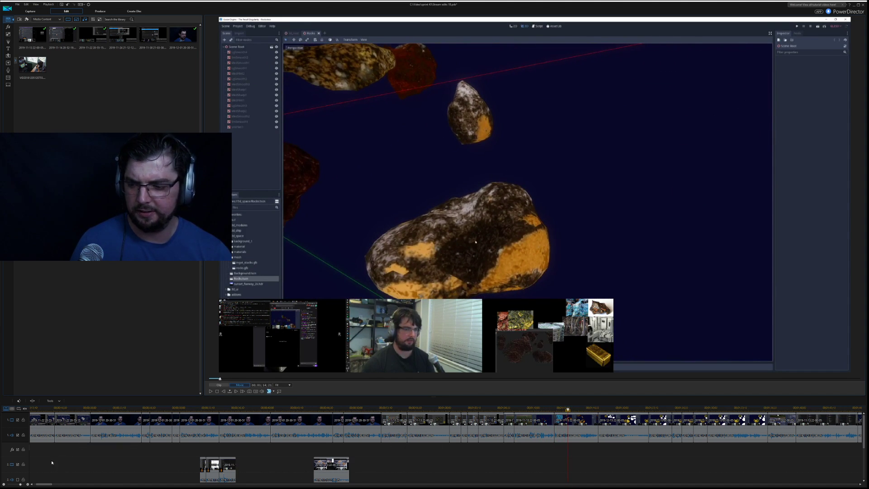
Play the footage further along the first track, from the gold rock clips to the clips showing the GitHub page.
scroll(344, 434, down, 10)
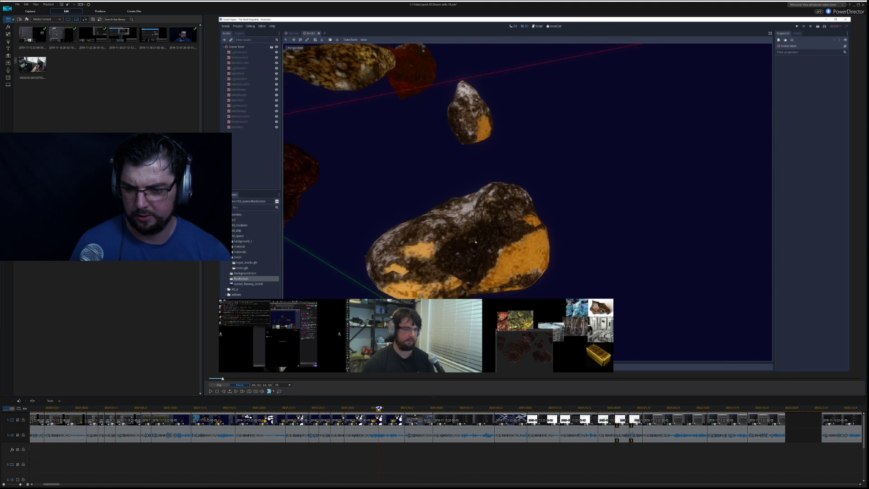
click(382, 409)
key(space)
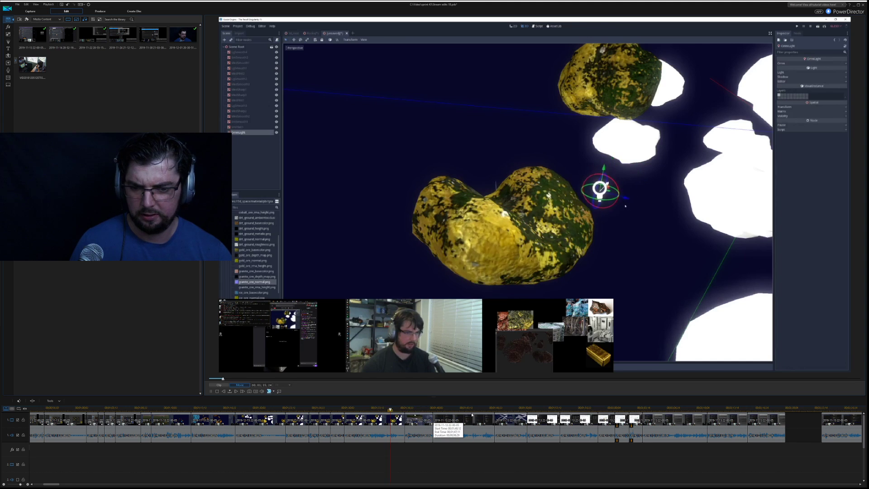
click(478, 410)
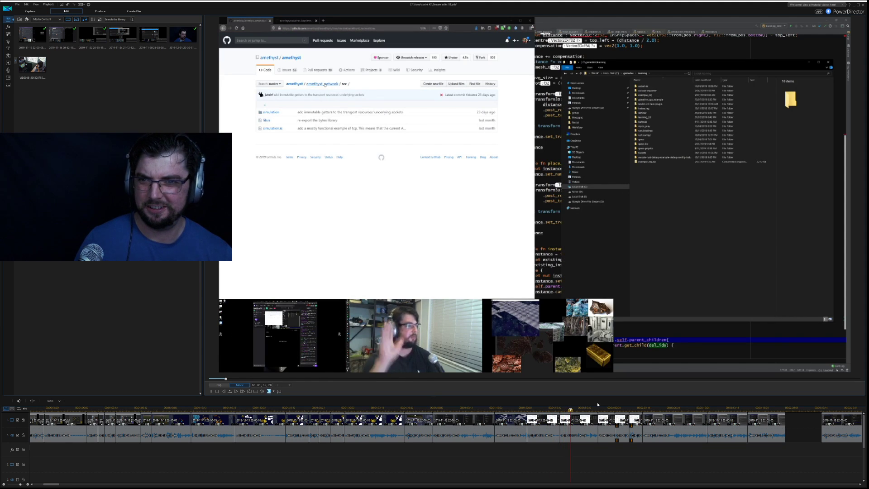
key(space)
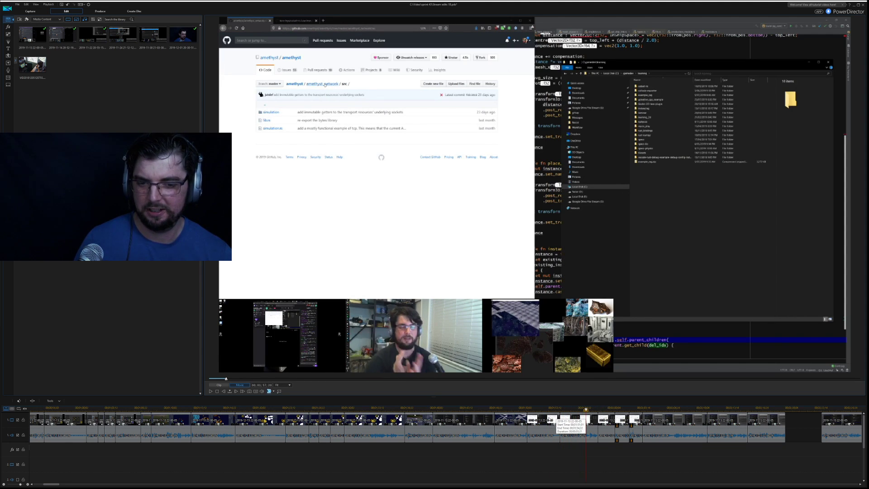
Select the first clip showing the amethyst GitHub page on the first track.
click(541, 424)
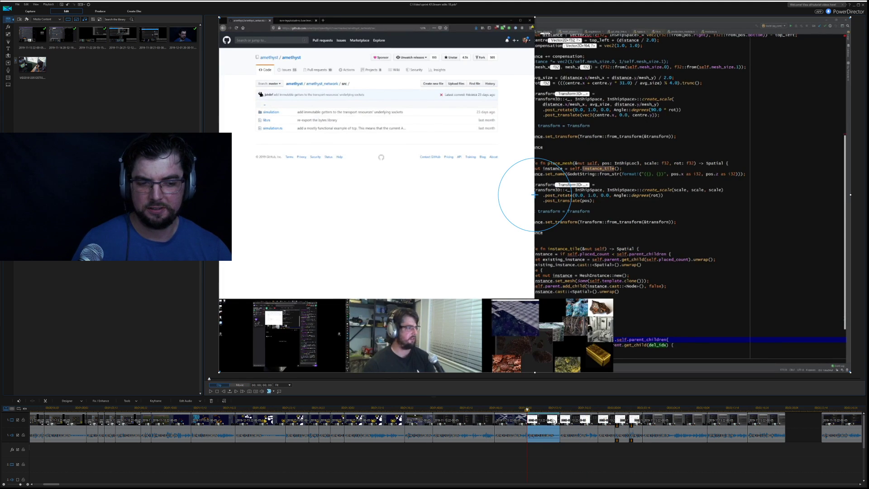